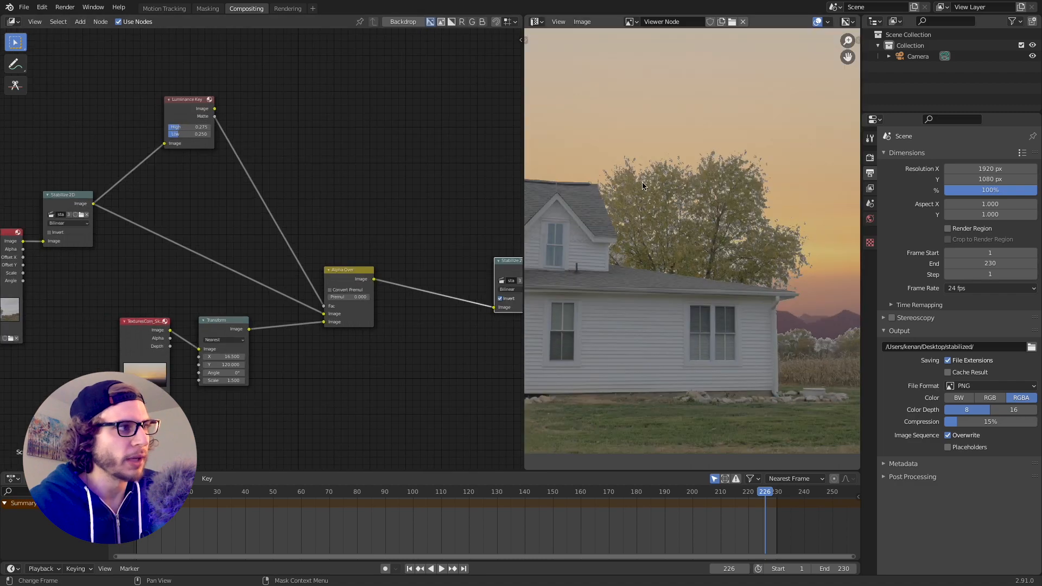
- Add a Blur node to the Luminance Key matte and set its X and Y blur to 2
{"action": "key", "text": "shift+a"}
{"action": "type", "text": "blur"}
{"action": "key", "text": "Return"}
{"action": "left_click", "coordinate": [246, 105]}
{"action": "left_click_drag", "start_coordinate": [283, 163], "coordinate": [284, 173]}
{"action": "type", "text": "2"}
{"action": "key", "text": "Return"}
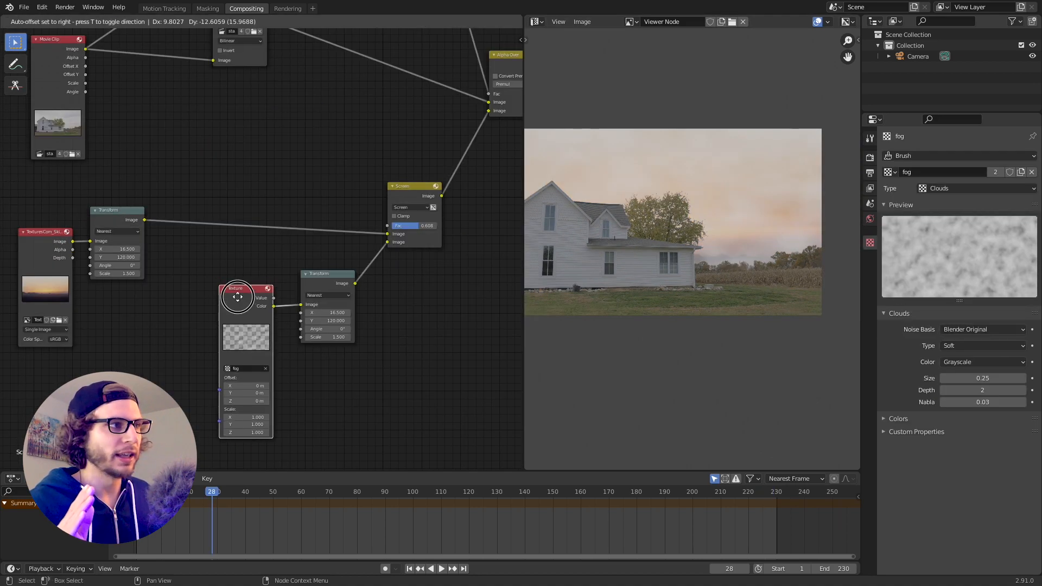
- Place the fog Texture node, then add a Box Mask node and set its Y position to 0.1
{"action": "left_click", "coordinate": [238, 297]}
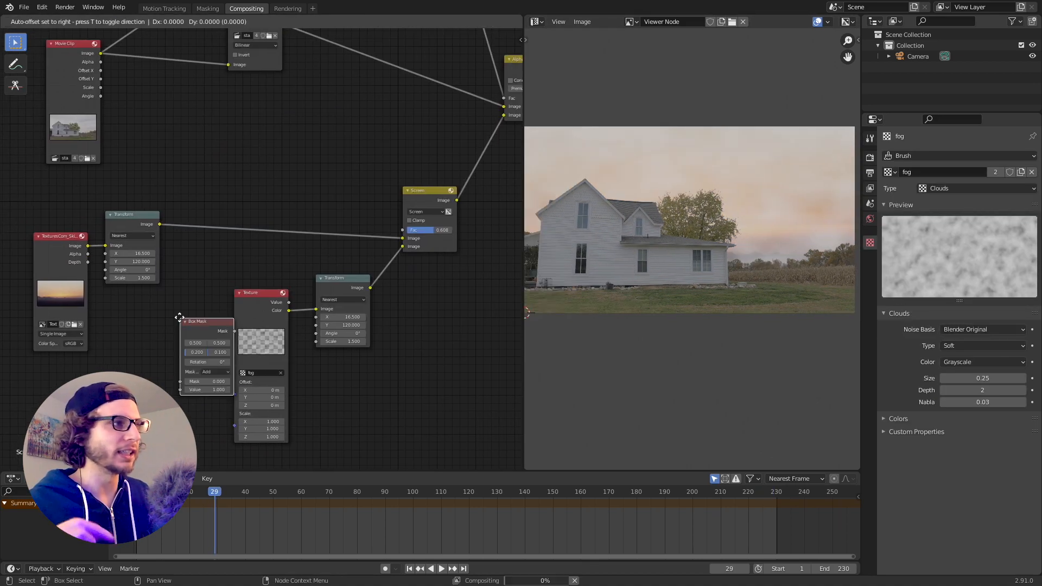
{"action": "left_click", "coordinate": [184, 314]}
{"action": "left_click_drag", "start_coordinate": [227, 305], "coordinate": [296, 305]}
{"action": "left_click_drag", "start_coordinate": [261, 274], "coordinate": [272, 261]}
{"action": "left_click_drag", "start_coordinate": [275, 284], "coordinate": [240, 296]}
{"action": "double_click", "coordinate": [274, 284]}
{"action": "type", "text": "0.1"}
{"action": "key", "text": "Return"}
- Connect the Box Mask output to the Screen node's factor and preview the result in the Viewer
{"action": "scroll", "coordinate": [791, 286], "scroll_direction": "down", "scroll_amount": 1}
{"action": "left_click_drag", "start_coordinate": [308, 272], "coordinate": [413, 228]}
{"action": "scroll", "coordinate": [480, 295], "scroll_direction": "down", "scroll_amount": 6}
{"action": "middle_click_drag", "start_coordinate": [479, 296], "coordinate": [272, 329]}
{"action": "left_click", "coordinate": [240, 162], "text": "ctrl+shift"}
{"action": "left_click", "coordinate": [316, 169], "text": "ctrl+shift"}
- Shape the box mask to a width of 1.254, a height of 0.356 and a rotation of 2°
{"action": "middle_click_drag", "start_coordinate": [163, 271], "coordinate": [379, 216]}
{"action": "scroll", "coordinate": [379, 215], "scroll_direction": "up", "scroll_amount": 5}
{"action": "scroll", "coordinate": [787, 240], "scroll_direction": "up", "scroll_amount": 2}
{"action": "mouse_move", "coordinate": [787, 240]}
{"action": "middle_mouse_down"}
{"action": "mouse_move", "coordinate": [747, 240]}
{"action": "mouse_move", "coordinate": [800, 241]}
{"action": "middle_mouse_up"}
{"action": "scroll", "coordinate": [252, 259], "scroll_direction": "up", "scroll_amount": 2}
{"action": "left_click_drag", "start_coordinate": [234, 288], "coordinate": [242, 287]}
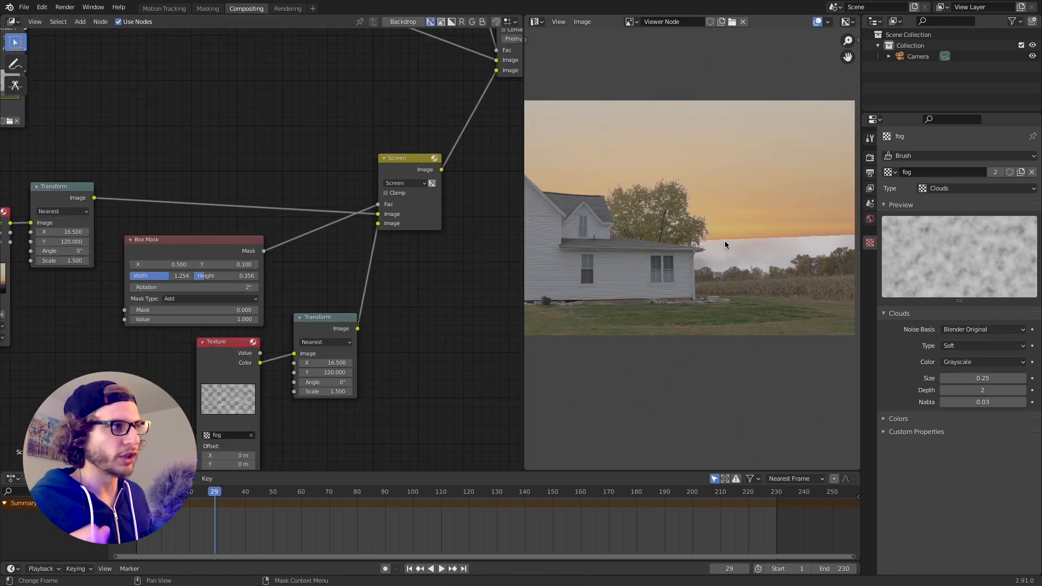
- Rearrange the Screen, Box Mask and Texture nodes to make room on the mask's link
{"action": "scroll", "coordinate": [758, 256], "scroll_direction": "down", "scroll_amount": 2}
{"action": "scroll", "coordinate": [239, 344], "scroll_direction": "down", "scroll_amount": 3}
{"action": "left_click_drag", "start_coordinate": [376, 178], "coordinate": [398, 187]}
{"action": "left_click_drag", "start_coordinate": [217, 242], "coordinate": [231, 137]}
{"action": "left_click_drag", "start_coordinate": [234, 322], "coordinate": [235, 301]}
{"action": "scroll", "coordinate": [279, 239], "scroll_direction": "up", "scroll_amount": 1}
- Insert a Blur node between Box Mask and Screen with X and Y at 10 and size 20
{"action": "key", "text": "shift+a"}
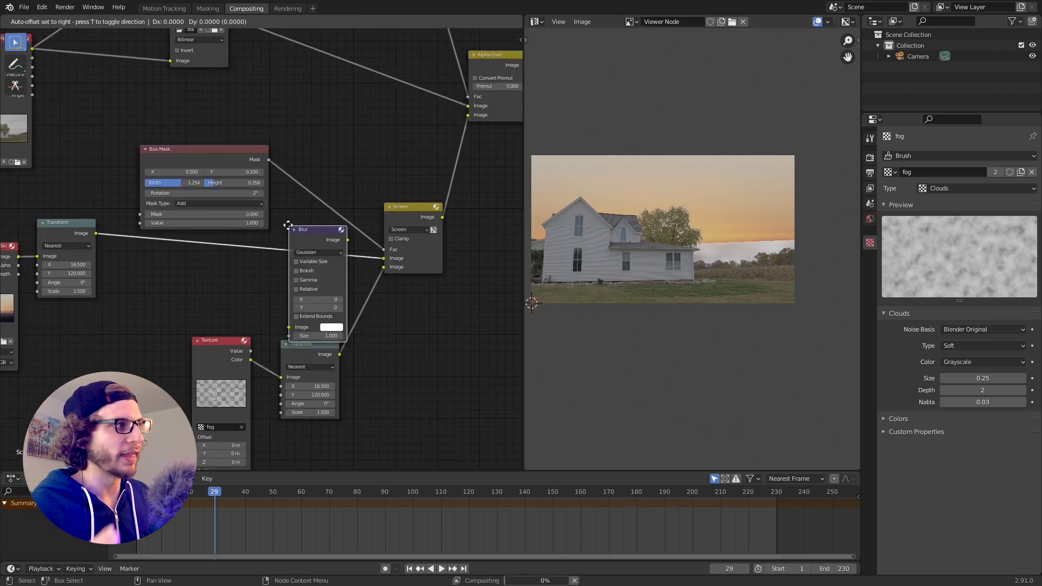
{"action": "left_click", "coordinate": [303, 119]}
{"action": "type", "text": "1020"}
{"action": "middle_click_drag", "start_coordinate": [308, 239], "coordinate": [255, 253]}
{"action": "left_click_drag", "start_coordinate": [369, 218], "coordinate": [386, 223]}
- Space out the compositing nodes around the Blur and Screen nodes for a clearer layout
{"action": "scroll", "coordinate": [387, 223], "scroll_direction": "down", "scroll_amount": 4}
{"action": "middle_click_drag", "start_coordinate": [387, 222], "coordinate": [397, 296]}
{"action": "middle_click_drag", "start_coordinate": [366, 78], "coordinate": [358, 64]}
{"action": "left_click_drag", "start_coordinate": [210, 242], "coordinate": [204, 240]}
{"action": "left_click_drag", "start_coordinate": [440, 174], "coordinate": [466, 203]}
{"action": "middle_click_drag", "start_coordinate": [515, 196], "coordinate": [368, 186]}
{"action": "middle_click_drag", "start_coordinate": [217, 260], "coordinate": [398, 241]}
{"action": "left_click_drag", "start_coordinate": [84, 291], "coordinate": [81, 298]}
{"action": "middle_click_drag", "start_coordinate": [353, 130], "coordinate": [311, 166]}
{"action": "scroll", "coordinate": [311, 165], "scroll_direction": "down", "scroll_amount": 1}
{"action": "left_click_drag", "start_coordinate": [216, 245], "coordinate": [205, 245]}
{"action": "left_click_drag", "start_coordinate": [279, 223], "coordinate": [272, 221]}
- Duplicate the Stabilize 2D node and insert the copy between the mask's Blur node and the Screen node
{"action": "left_click", "coordinate": [327, 92]}
{"action": "key", "text": "shift+d"}
{"action": "left_click", "coordinate": [336, 255]}
{"action": "scroll", "coordinate": [694, 253], "scroll_direction": "up", "scroll_amount": 1}
{"action": "scroll", "coordinate": [705, 251], "scroll_direction": "down", "scroll_amount": 1}
{"action": "scroll", "coordinate": [710, 249], "scroll_direction": "up", "scroll_amount": 1}
{"action": "scroll", "coordinate": [716, 247], "scroll_direction": "down", "scroll_amount": 1}
- Set the fog mask's blur value to 80
{"action": "scroll", "coordinate": [217, 347], "scroll_direction": "up", "scroll_amount": 9}
{"action": "middle_click_drag", "start_coordinate": [218, 348], "coordinate": [413, 277]}
{"action": "scroll", "coordinate": [239, 259], "scroll_direction": "up", "scroll_amount": 2}
{"action": "double_click", "coordinate": [232, 258]}
{"action": "type", "text": "80"}
{"action": "key", "text": "Return"}
{"action": "scroll", "coordinate": [428, 233], "scroll_direction": "down", "scroll_amount": 4}
{"action": "middle_click_drag", "start_coordinate": [429, 233], "coordinate": [290, 274]}
{"action": "scroll", "coordinate": [413, 239], "scroll_direction": "down", "scroll_amount": 4}
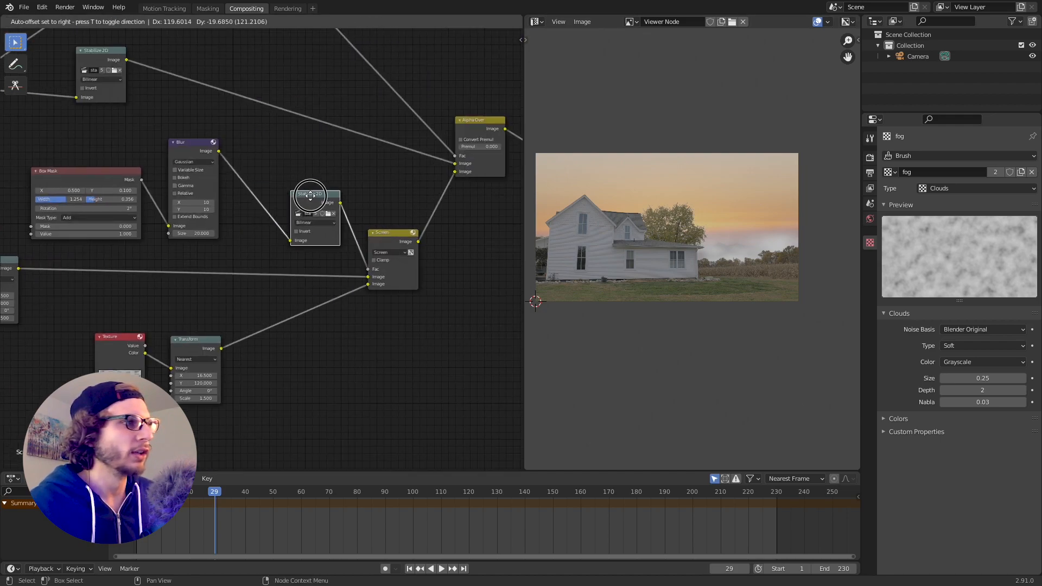
{"action": "scroll", "coordinate": [372, 214], "scroll_direction": "down", "scroll_amount": 3}
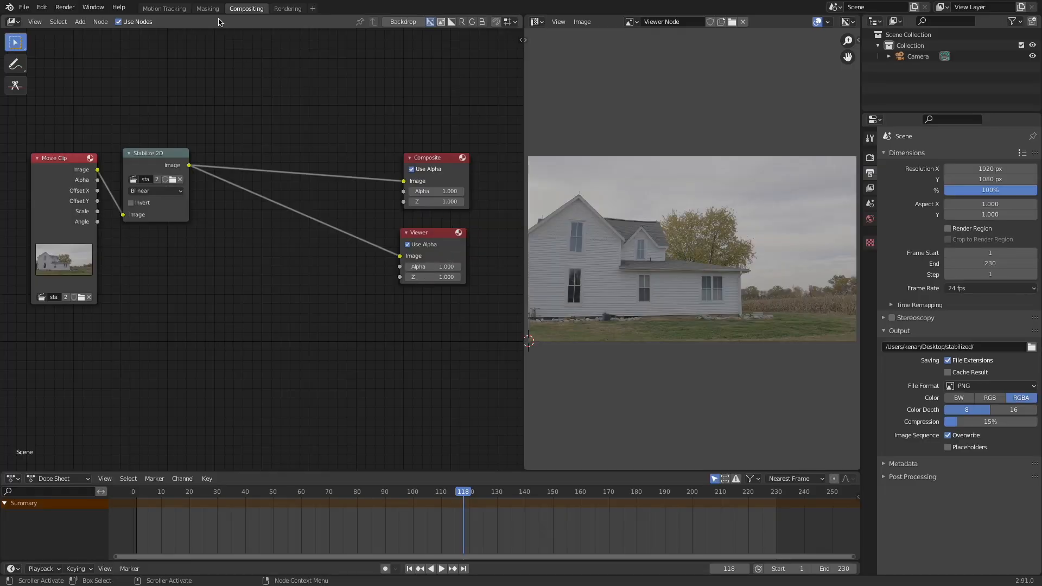
- Play the stabilized footage in the Motion Tracking workspace, then return to the Compositing workspace
{"action": "left_click", "coordinate": [164, 8]}
{"action": "left_click", "coordinate": [440, 569]}
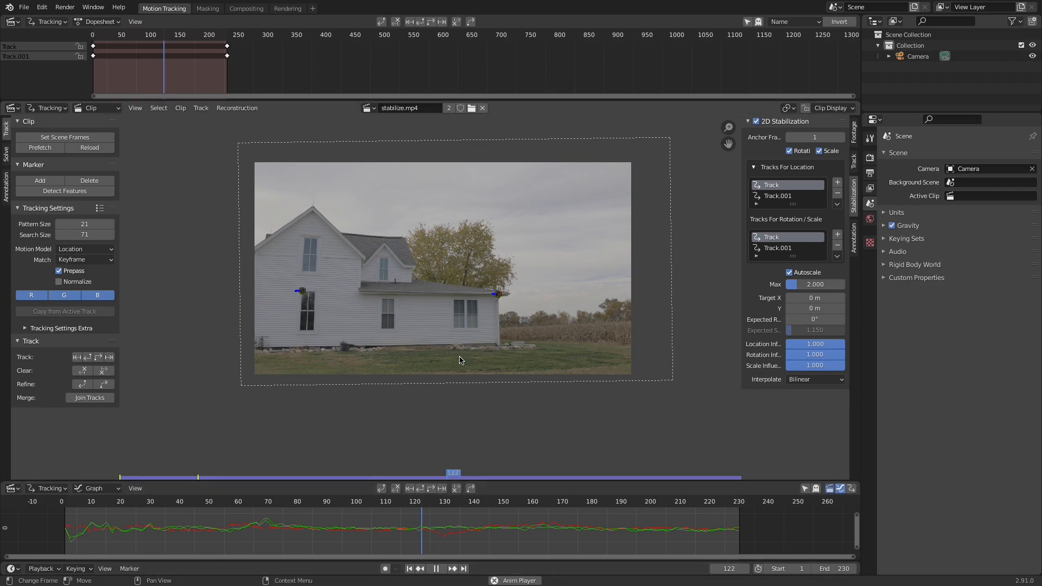
{"action": "left_click", "coordinate": [436, 569]}
{"action": "left_click", "coordinate": [246, 8]}
- Spread the nodes apart, moving Movie Clip and Stabilize 2D well away from Composite and Viewer
{"action": "mouse_move", "coordinate": [148, 176]}
{"action": "left_mouse_down"}
{"action": "mouse_move", "coordinate": [164, 152]}
{"action": "mouse_move", "coordinate": [153, 160]}
{"action": "left_mouse_up"}
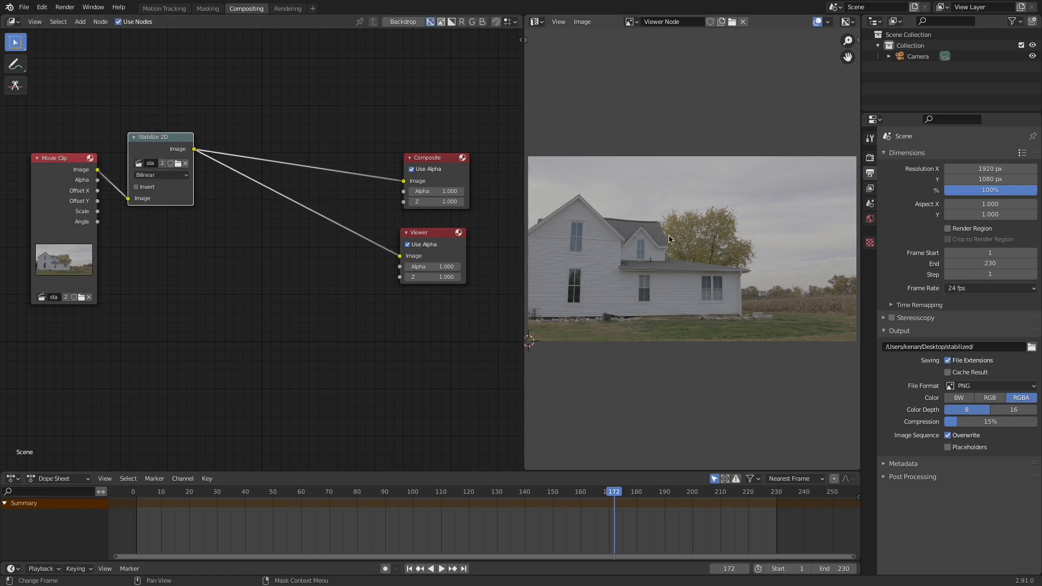
{"action": "scroll", "coordinate": [298, 284], "scroll_direction": "down", "scroll_amount": 1}
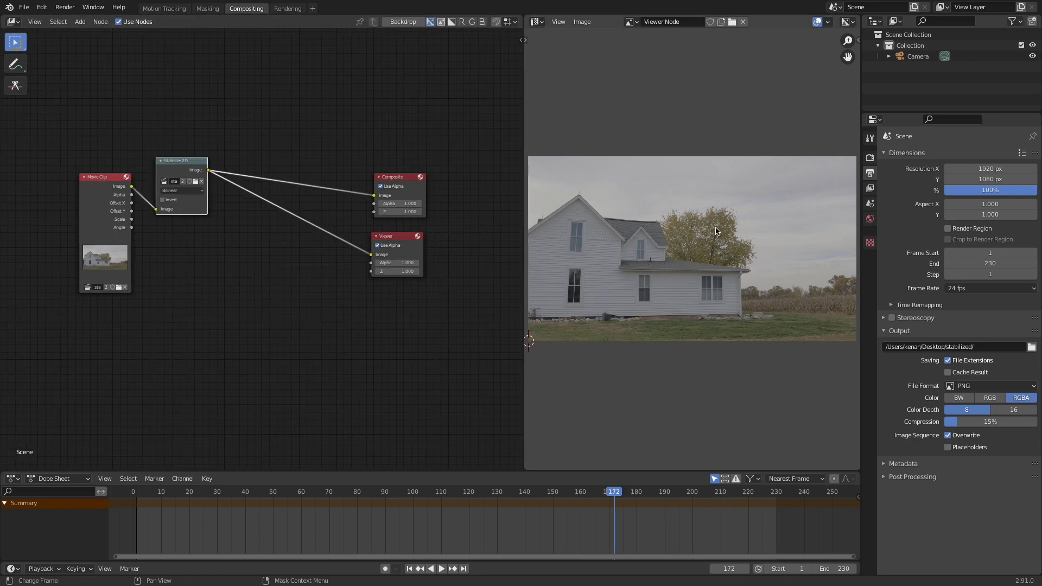
{"action": "left_click_drag", "start_coordinate": [186, 165], "coordinate": [175, 149]}
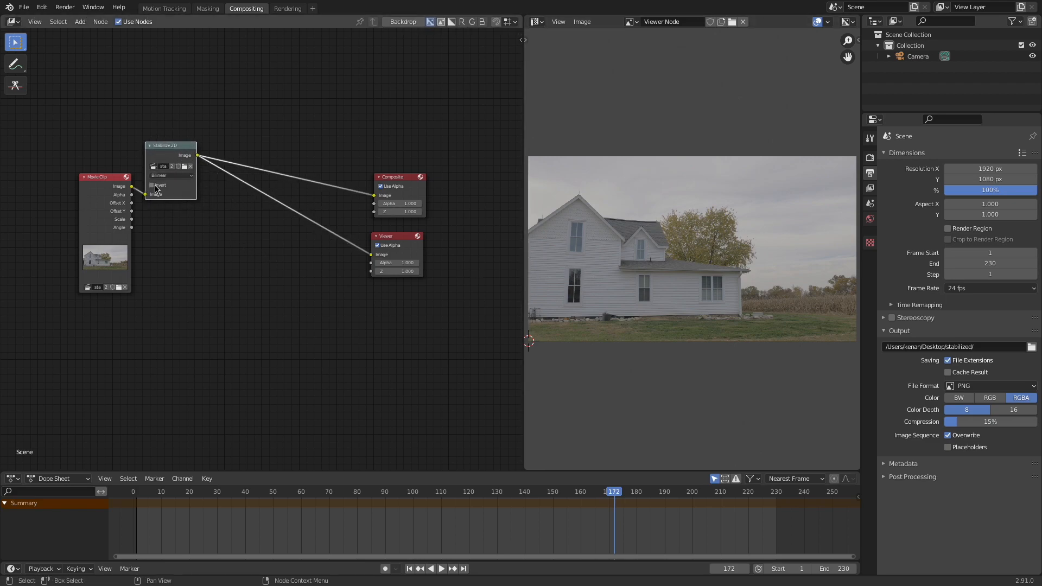
{"action": "left_click_drag", "start_coordinate": [110, 183], "coordinate": [60, 184]}
{"action": "left_click_drag", "start_coordinate": [171, 150], "coordinate": [121, 143]}
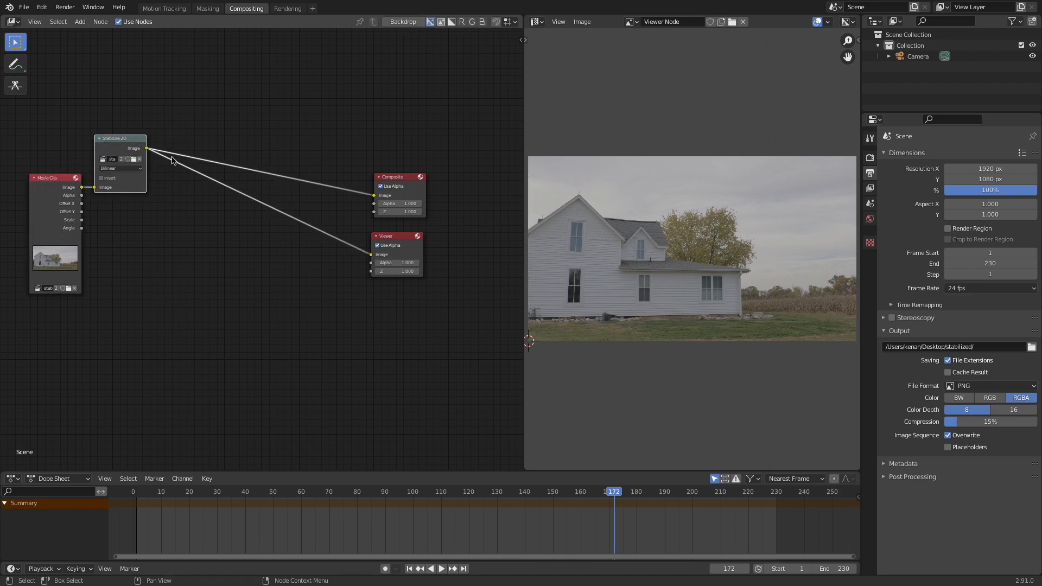
{"action": "left_click_drag", "start_coordinate": [399, 237], "coordinate": [461, 250]}
{"action": "left_click_drag", "start_coordinate": [395, 180], "coordinate": [478, 161]}
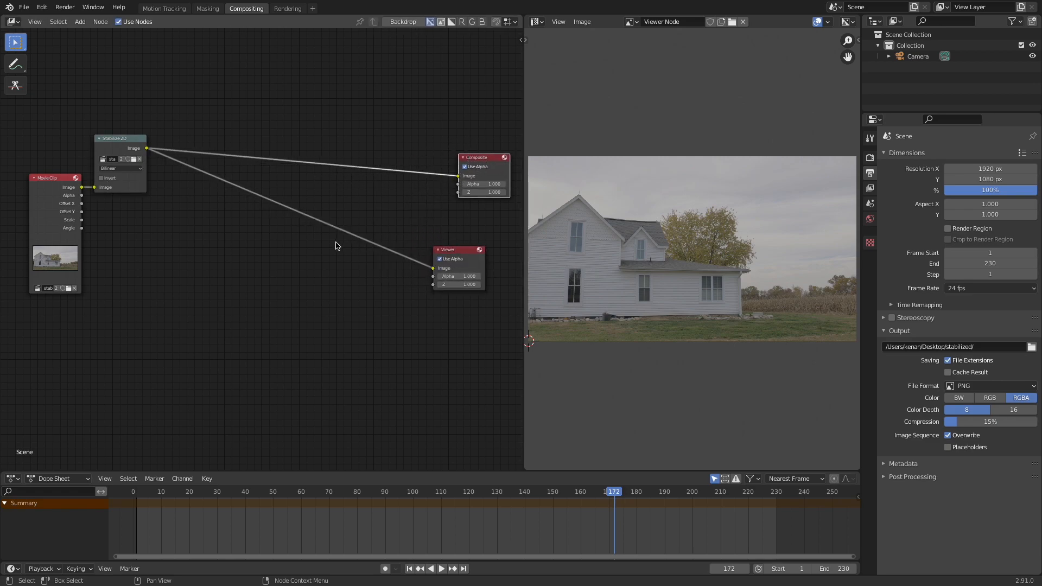
{"action": "scroll", "coordinate": [321, 275], "scroll_direction": "down", "scroll_amount": 3}
{"action": "scroll", "coordinate": [174, 225], "scroll_direction": "left", "scroll_amount": 1}
{"action": "left_click_drag", "start_coordinate": [125, 202], "coordinate": [45, 198]}
{"action": "left_click_drag", "start_coordinate": [182, 177], "coordinate": [111, 172]}
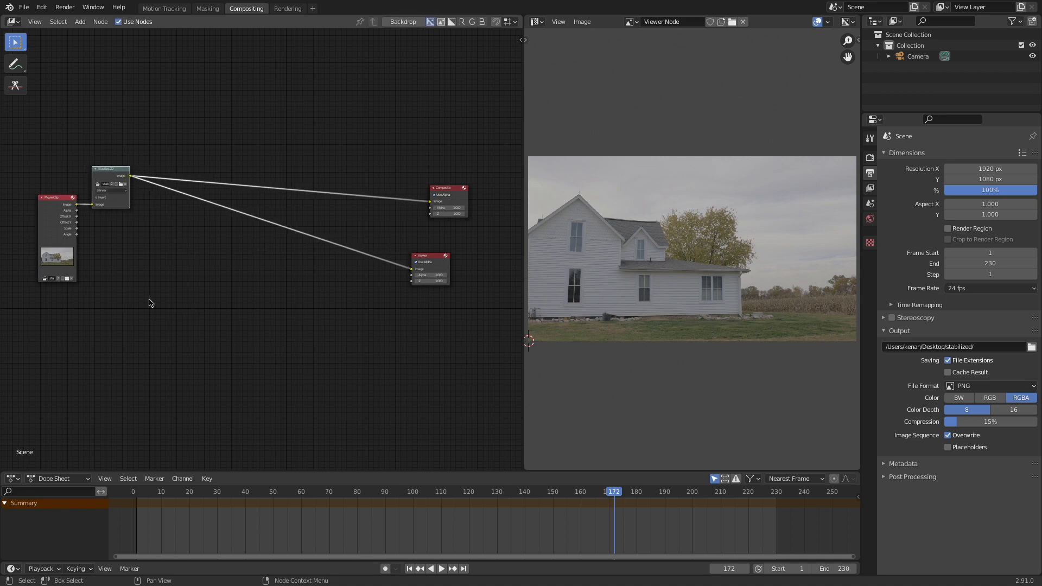
{"action": "scroll", "coordinate": [157, 291], "scroll_direction": "up", "scroll_amount": 2}
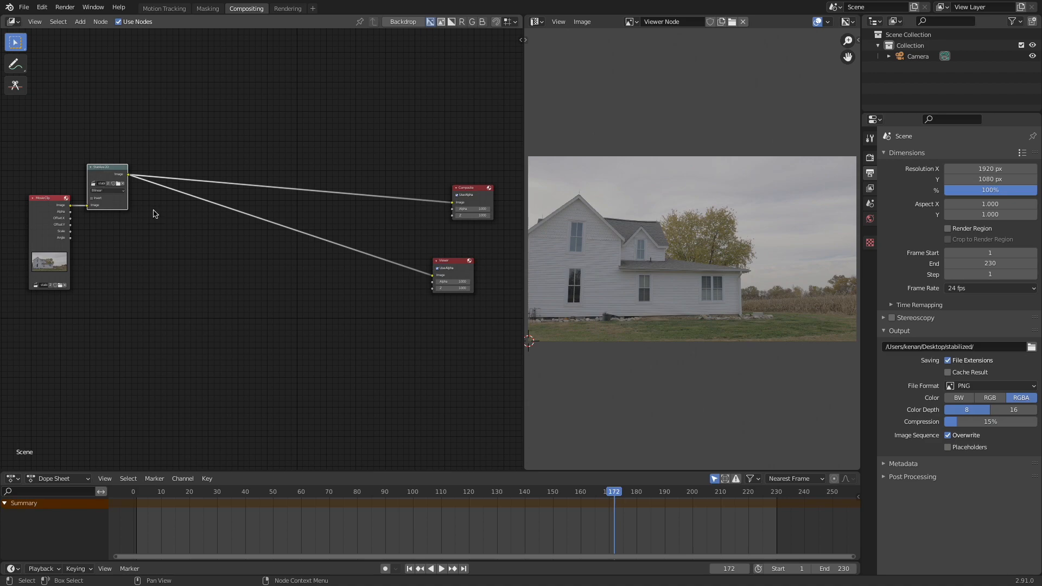
{"action": "middle_click_drag", "start_coordinate": [171, 264], "coordinate": [175, 256]}
- Add an Image node below Stabilize 2D and load the TexturesCom sunset sky from the skyReplace folder
{"action": "key", "text": "shift+a"}
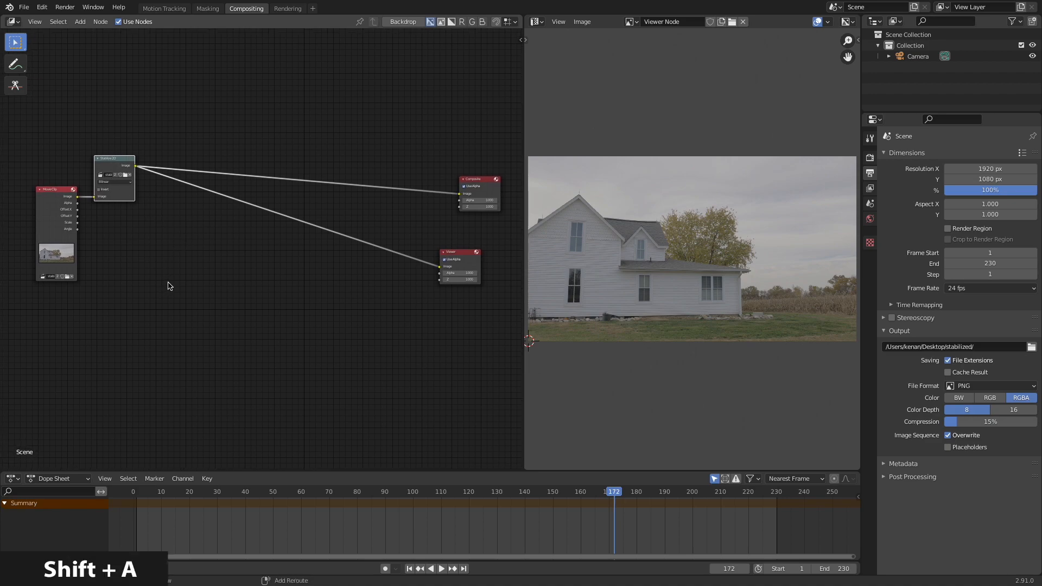
{"action": "type", "text": "imag"}
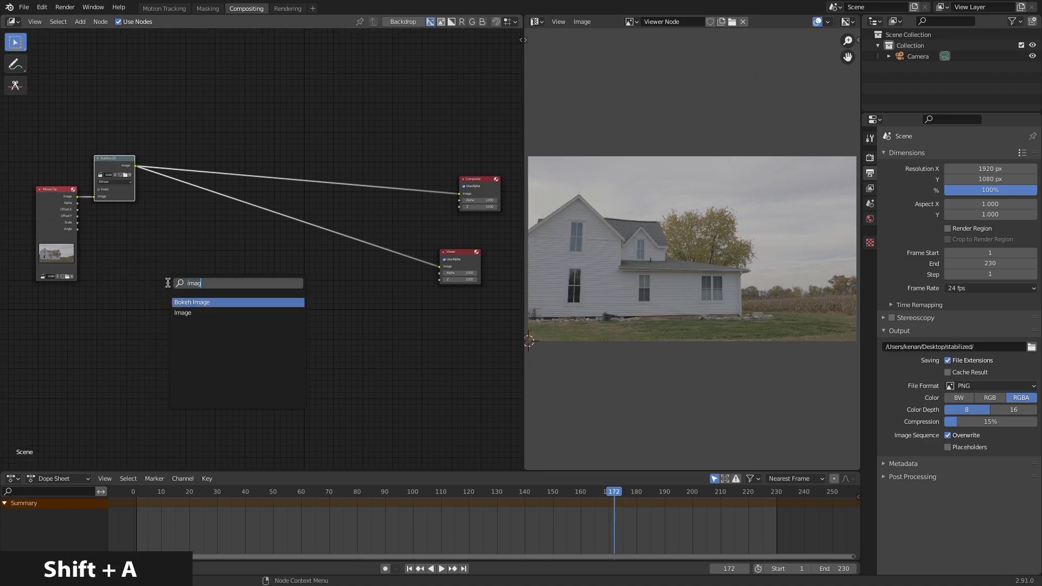
{"action": "left_click", "coordinate": [183, 313]}
{"action": "left_click", "coordinate": [197, 319]}
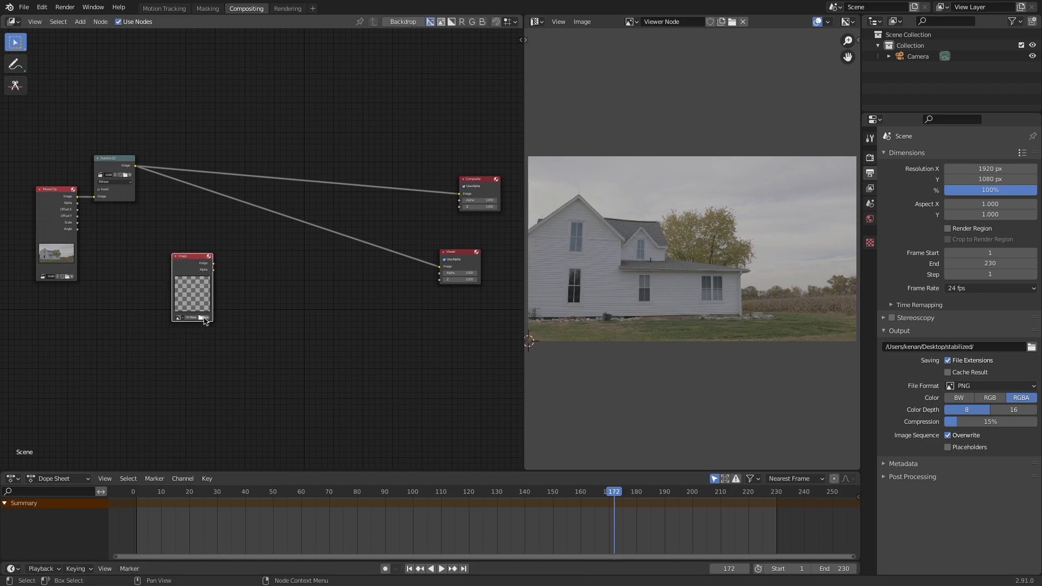
{"action": "left_click", "coordinate": [208, 318]}
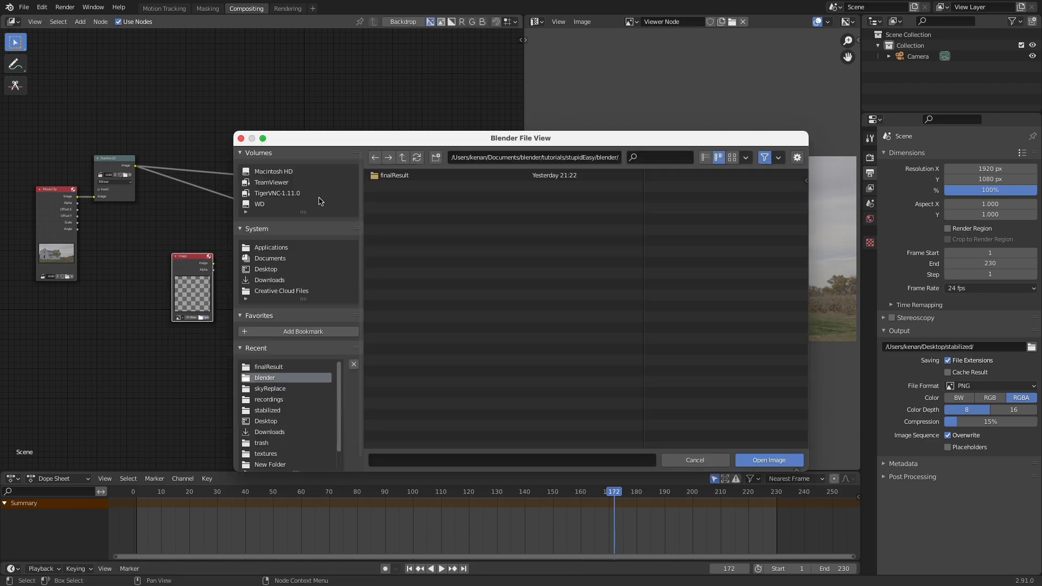
{"action": "left_click", "coordinate": [283, 390]}
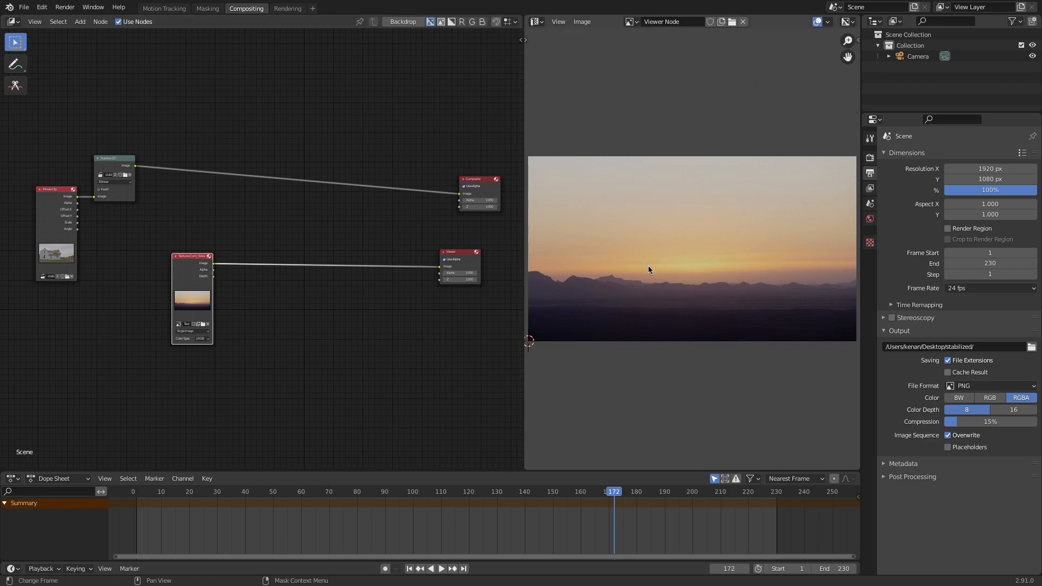
{"action": "left_click_drag", "start_coordinate": [183, 258], "coordinate": [169, 264]}
- Insert an Alpha Over node after Stabilize 2D, connect the sky to its second image input and preview it in the Viewer
{"action": "key", "text": "shift+a"}
{"action": "type", "text": "alp"}
{"action": "key", "text": "Return"}
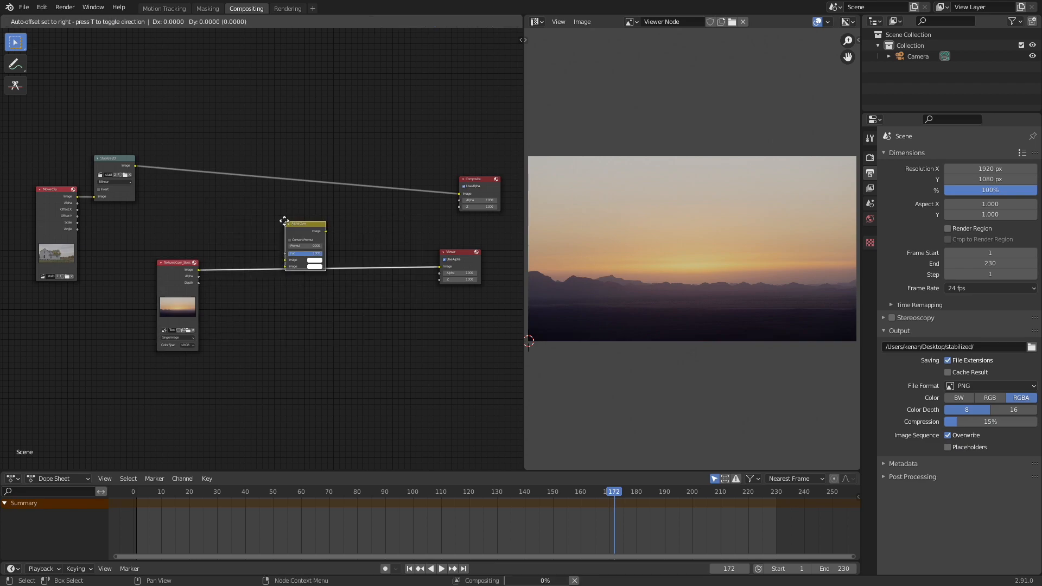
{"action": "left_click", "coordinate": [304, 170]}
{"action": "left_click_drag", "start_coordinate": [198, 270], "coordinate": [300, 217]}
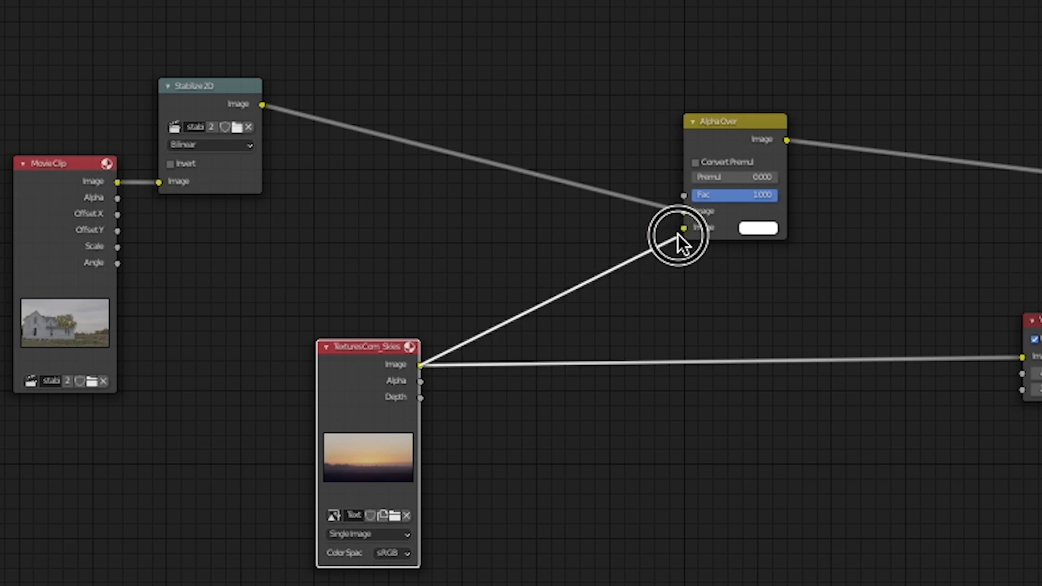
{"action": "left_click_drag", "start_coordinate": [676, 233], "coordinate": [685, 228]}
{"action": "left_click", "coordinate": [715, 121], "text": "ctrl+shift"}
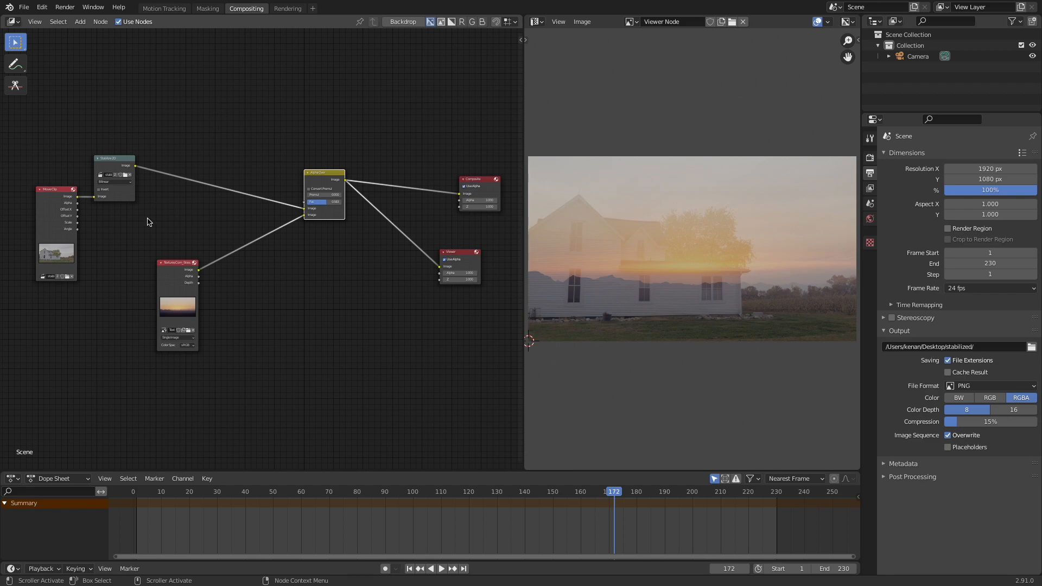
- Move the Viewer and Composite nodes farther from Alpha Over to make room for more nodes
{"action": "middle_click_drag", "start_coordinate": [423, 252], "coordinate": [404, 254]}
{"action": "left_click_drag", "start_coordinate": [437, 253], "coordinate": [490, 251]}
{"action": "left_click_drag", "start_coordinate": [462, 181], "coordinate": [511, 171]}
{"action": "scroll", "coordinate": [431, 240], "scroll_direction": "down", "scroll_amount": 2}
{"action": "middle_click_drag", "start_coordinate": [442, 221], "coordinate": [332, 208]}
{"action": "left_click_drag", "start_coordinate": [376, 238], "coordinate": [471, 231]}
{"action": "middle_click_drag", "start_coordinate": [324, 205], "coordinate": [423, 220]}
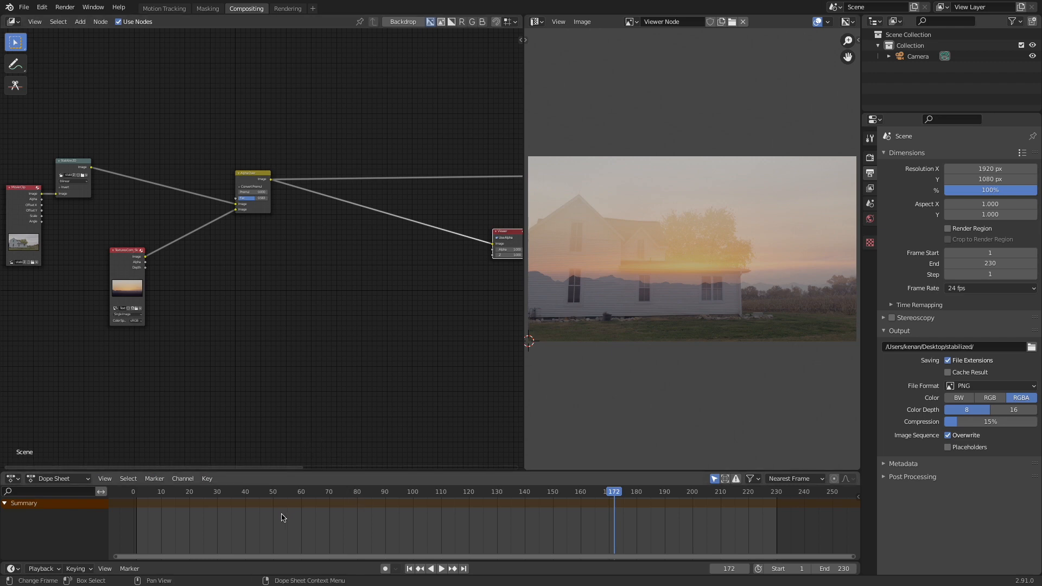
- Go to frame 67, duplicate Stabilize 2D onto the link between Alpha Over and Viewer, and enable Invert on the copy
{"action": "left_click", "coordinate": [321, 508]}
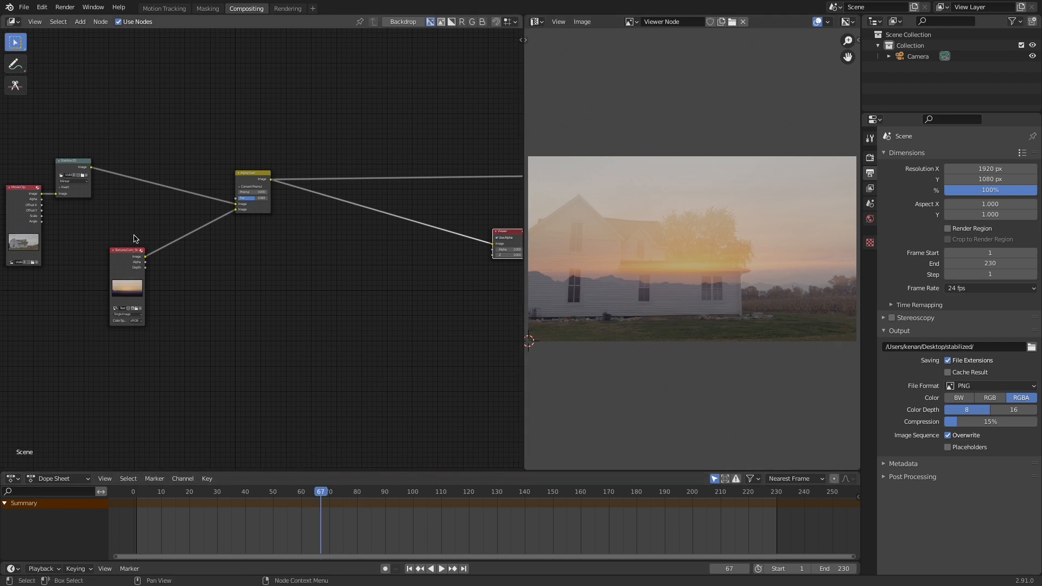
{"action": "left_click", "coordinate": [66, 166]}
{"action": "key", "text": "shift+d"}
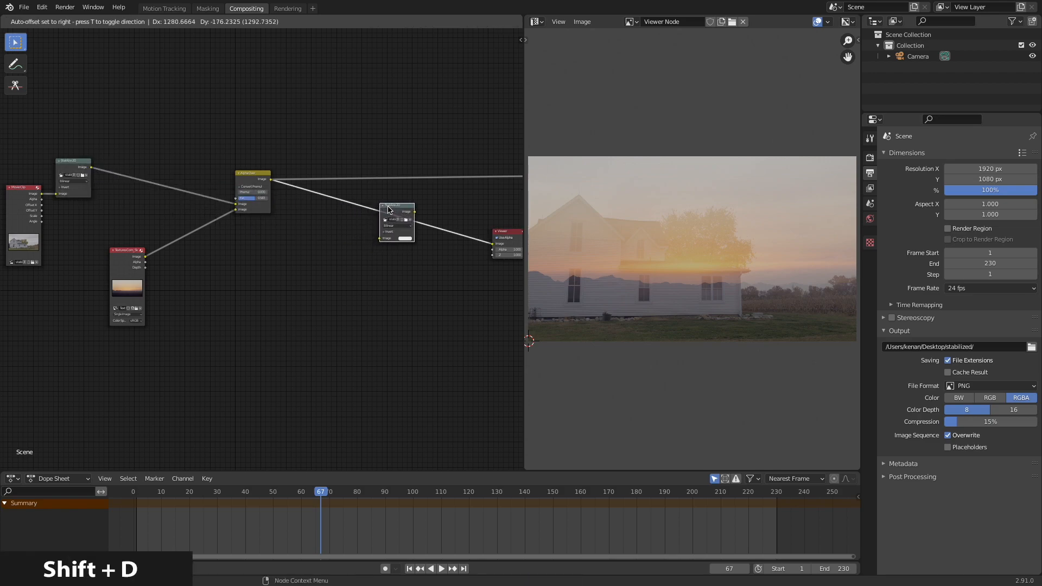
{"action": "left_click", "coordinate": [388, 205]}
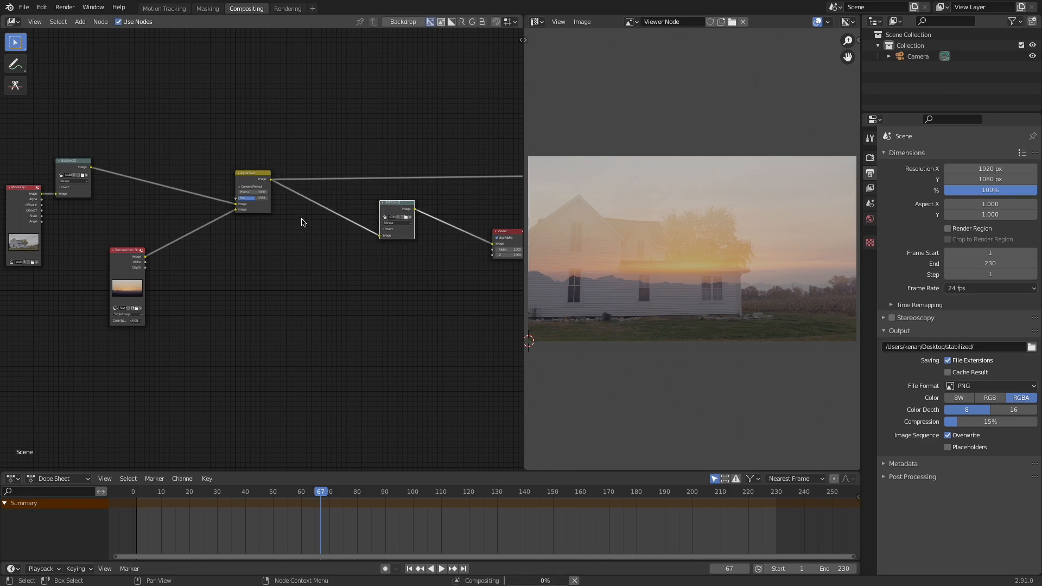
{"action": "scroll", "coordinate": [452, 240], "scroll_direction": "up", "scroll_amount": 7}
{"action": "middle_click_drag", "start_coordinate": [440, 251], "coordinate": [266, 273], "text": "shift"}
{"action": "left_click_drag", "start_coordinate": [328, 197], "coordinate": [312, 205]}
{"action": "middle_click_drag", "start_coordinate": [322, 292], "coordinate": [309, 297], "text": "shift"}
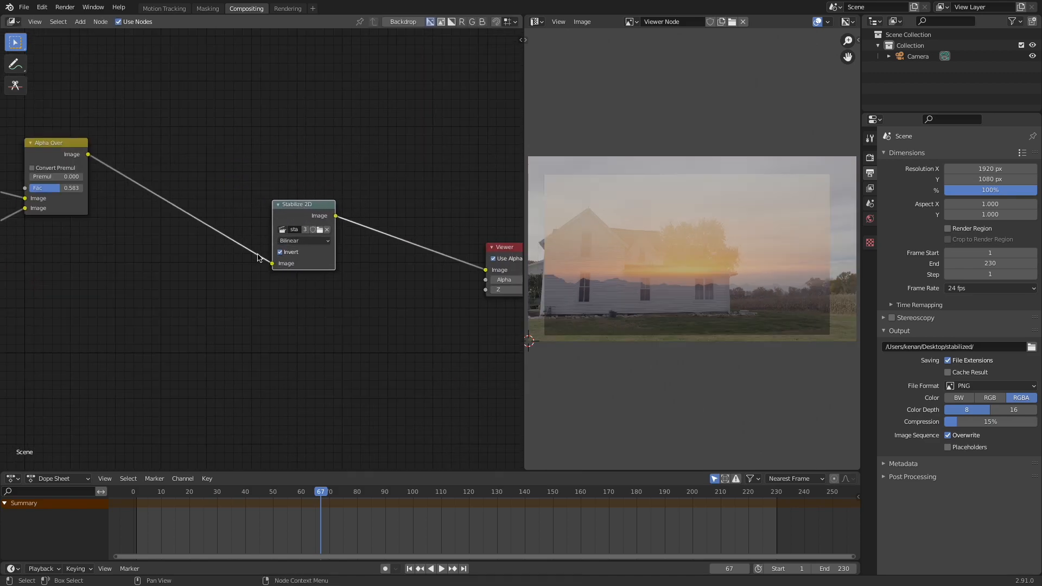
{"action": "scroll", "coordinate": [96, 221], "scroll_direction": "down", "scroll_amount": 3}
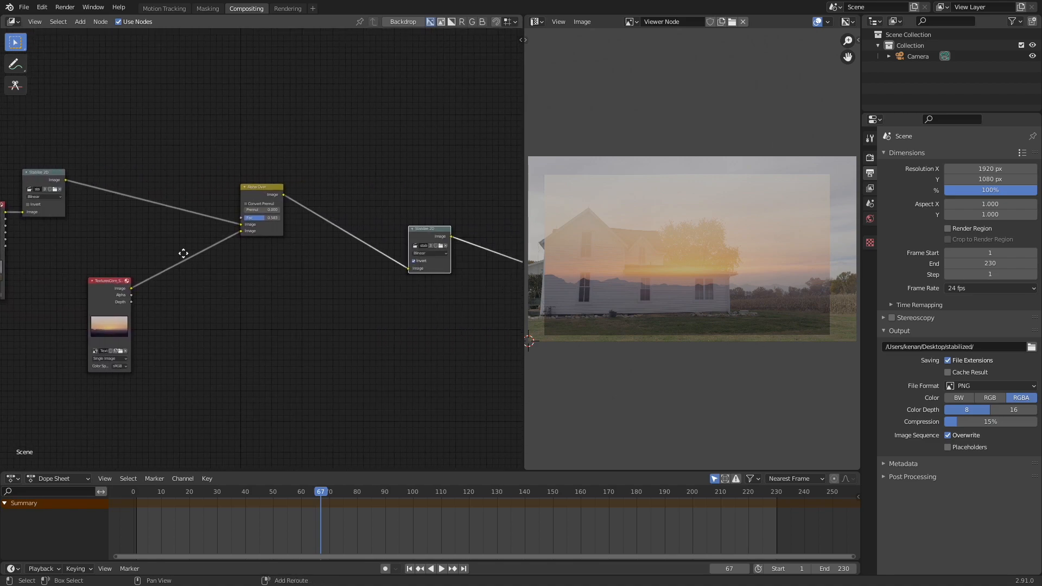
- Check frames 117, 189, 18, 217, 12 and 109 to examine how the sky overlay follows the original camera motion
{"action": "scroll", "coordinate": [516, 291], "scroll_direction": "up", "scroll_amount": 1}
{"action": "left_click_drag", "start_coordinate": [86, 172], "coordinate": [90, 178]}
{"action": "left_click", "coordinate": [461, 496]}
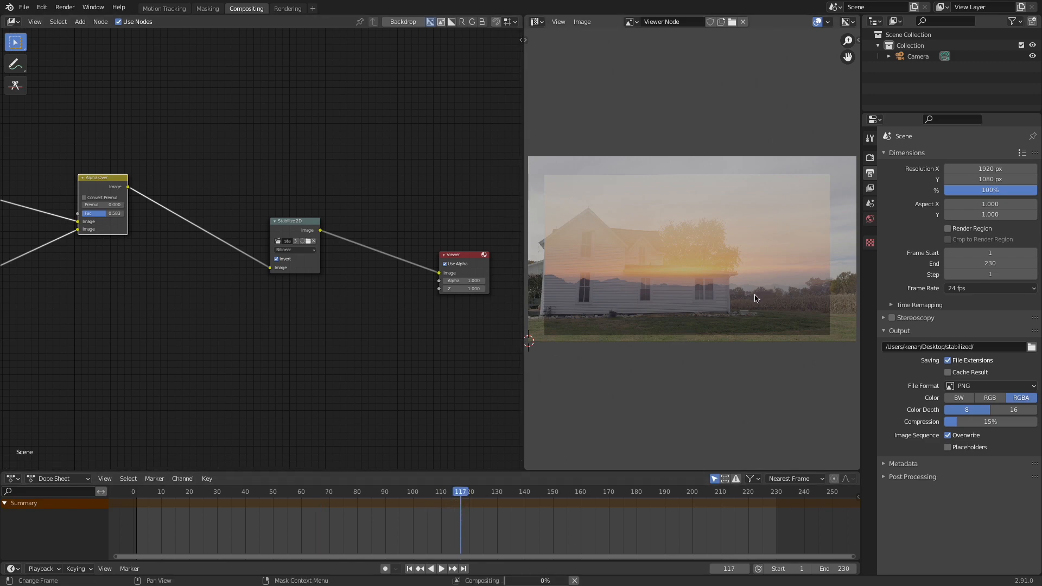
{"action": "left_click", "coordinate": [662, 492]}
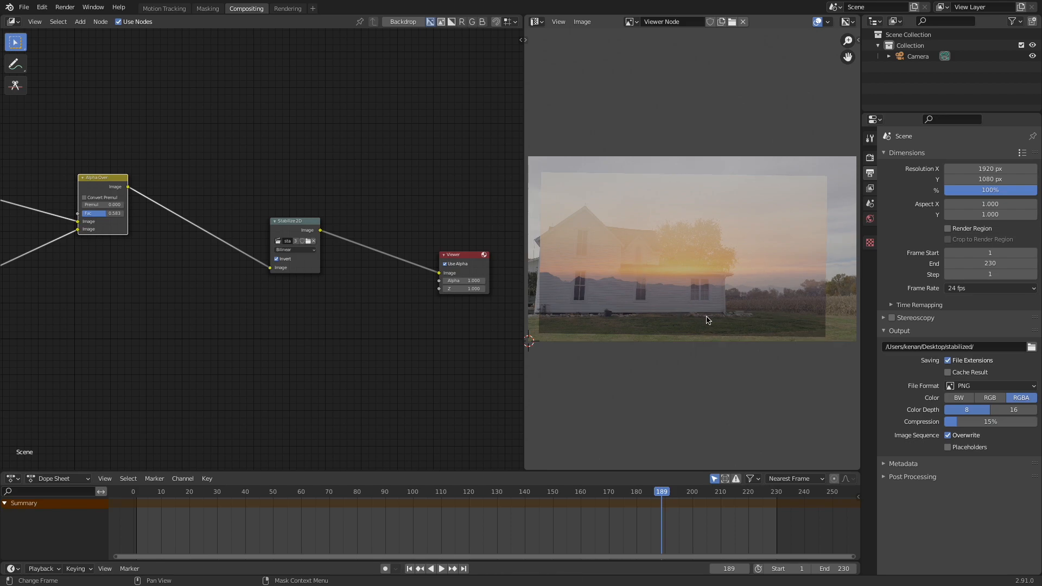
{"action": "left_click", "coordinate": [184, 492]}
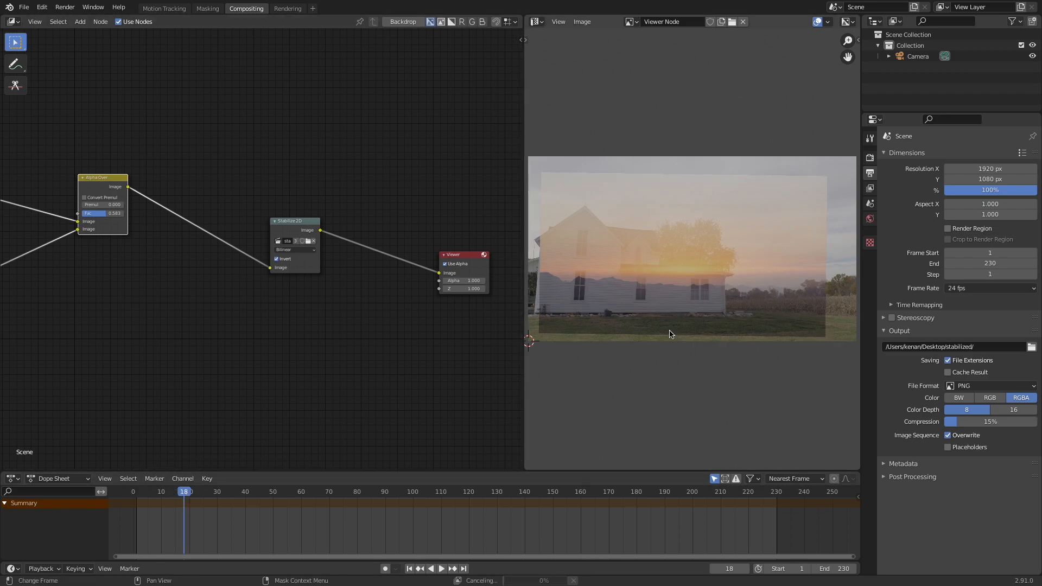
{"action": "left_click", "coordinate": [741, 492]}
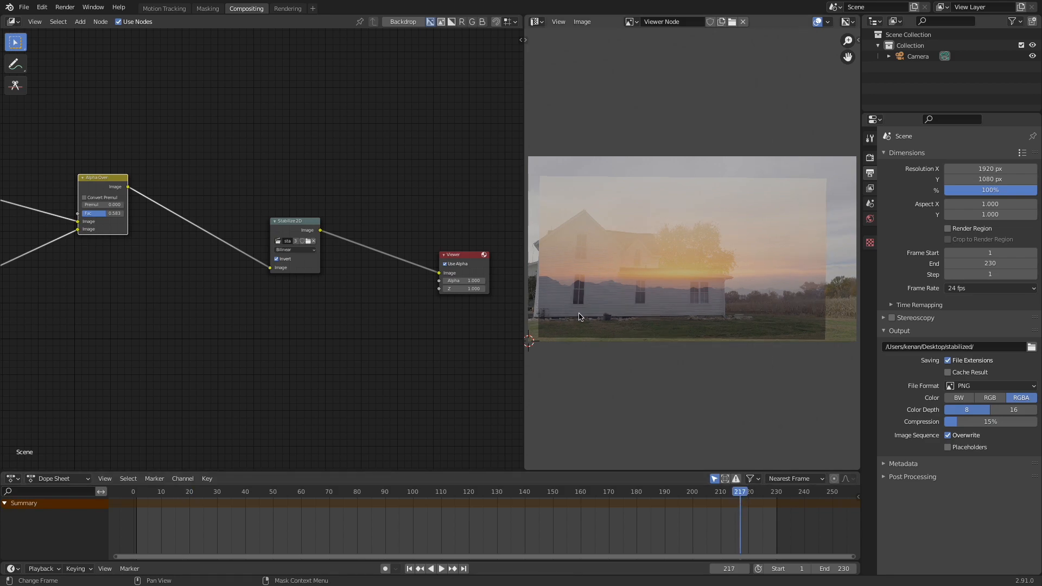
{"action": "left_click", "coordinate": [167, 492]}
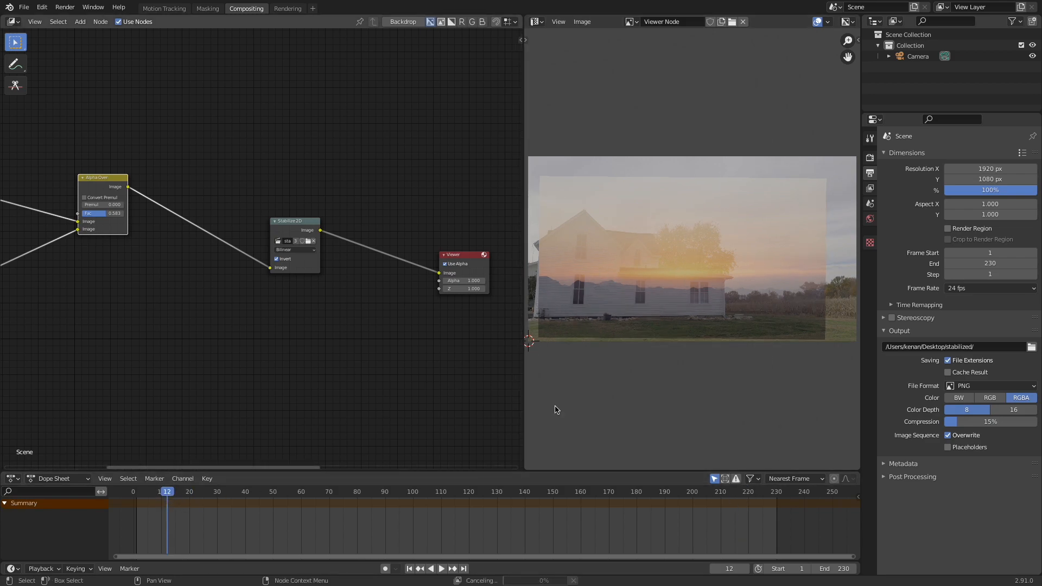
{"action": "left_click", "coordinate": [438, 492]}
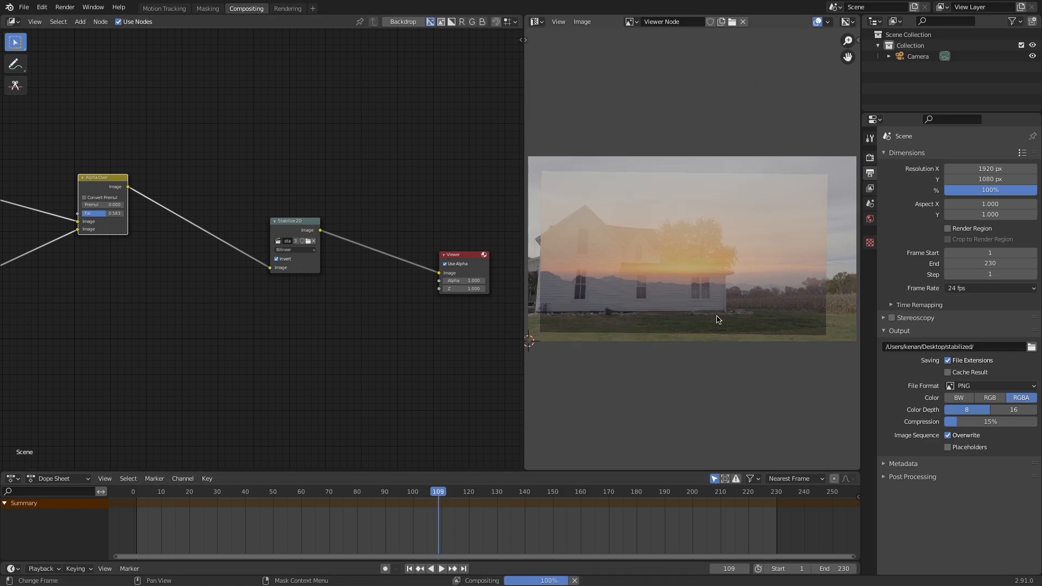
{"action": "scroll", "coordinate": [700, 300], "scroll_direction": "up", "scroll_amount": 1}
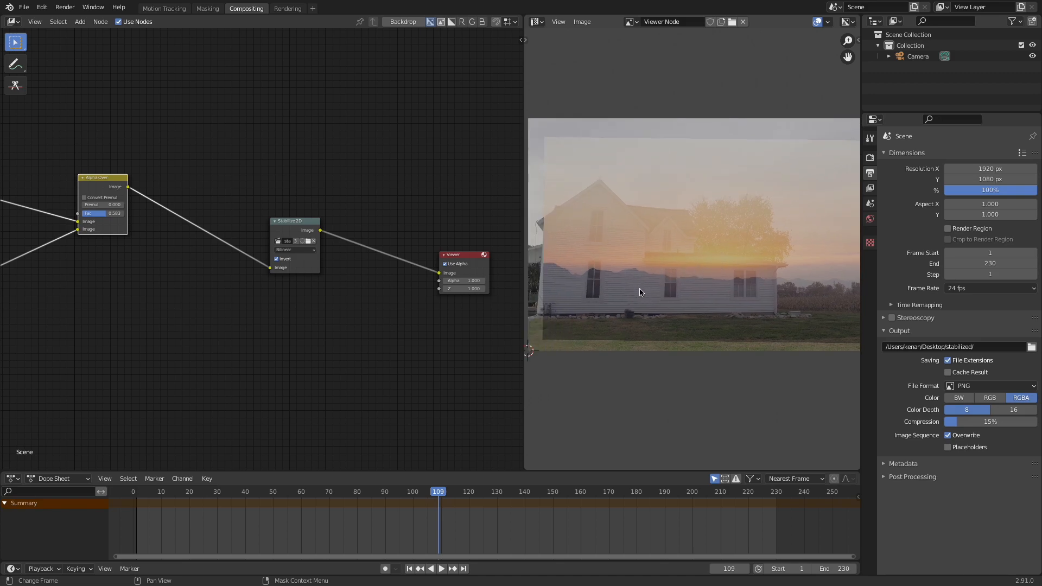
- Insert a Transform node on the link between the sunset sky image and Alpha Over
{"action": "scroll", "coordinate": [658, 288], "scroll_direction": "down", "scroll_amount": 2}
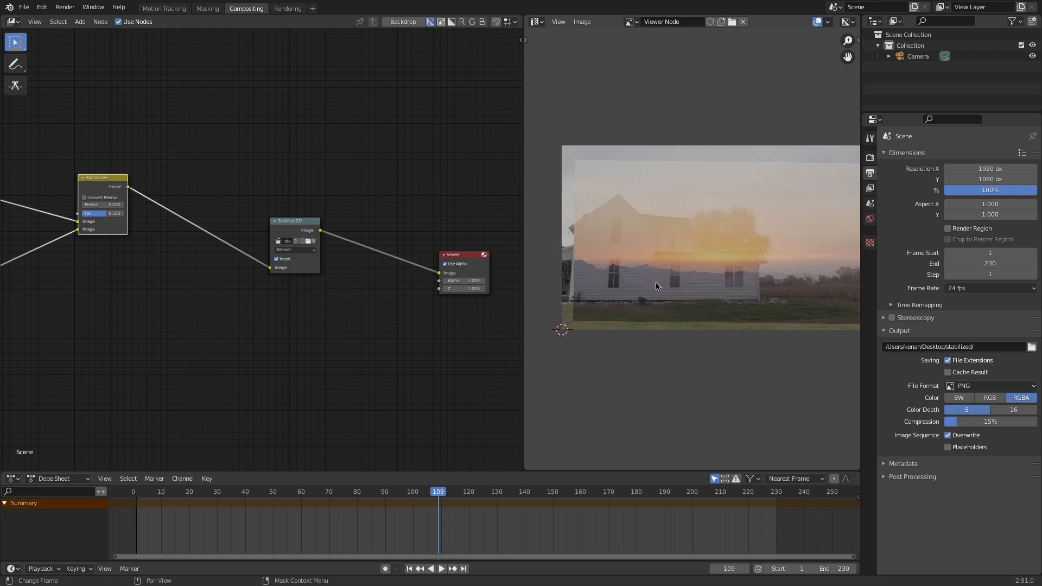
{"action": "scroll", "coordinate": [658, 296], "scroll_direction": "up", "scroll_amount": 1}
{"action": "middle_click_drag", "start_coordinate": [688, 295], "coordinate": [702, 264], "text": "ctrl"}
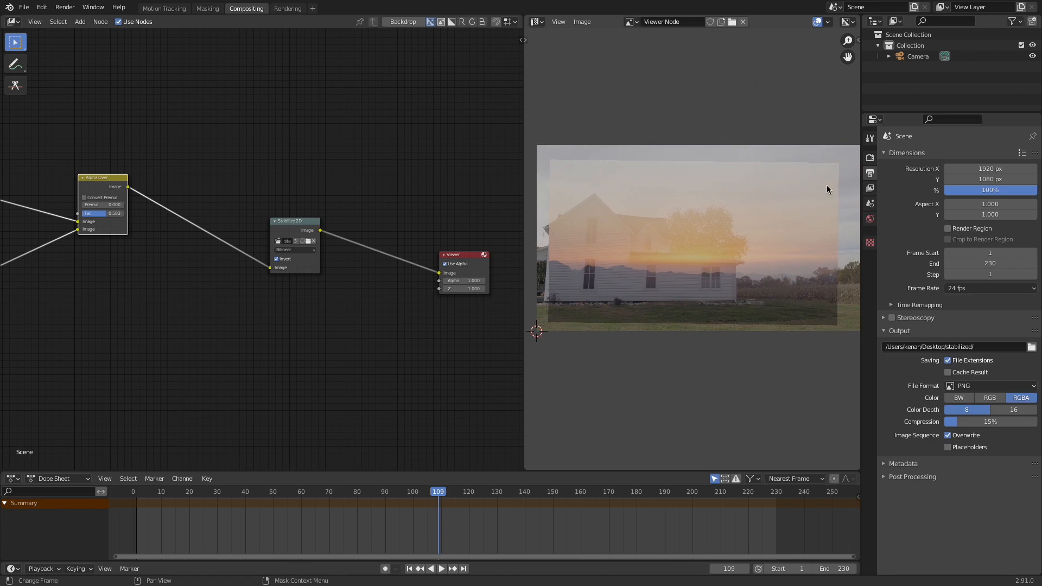
{"action": "scroll", "coordinate": [177, 303], "scroll_direction": "down", "scroll_amount": 4}
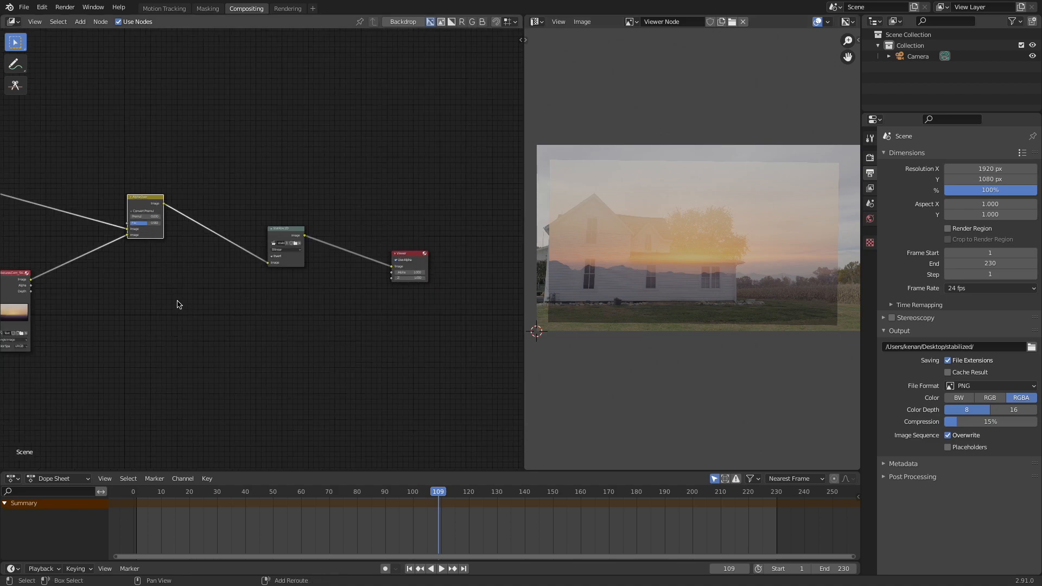
{"action": "middle_click_drag", "start_coordinate": [253, 297], "coordinate": [302, 298]}
{"action": "middle_click_drag", "start_coordinate": [232, 299], "coordinate": [426, 298]}
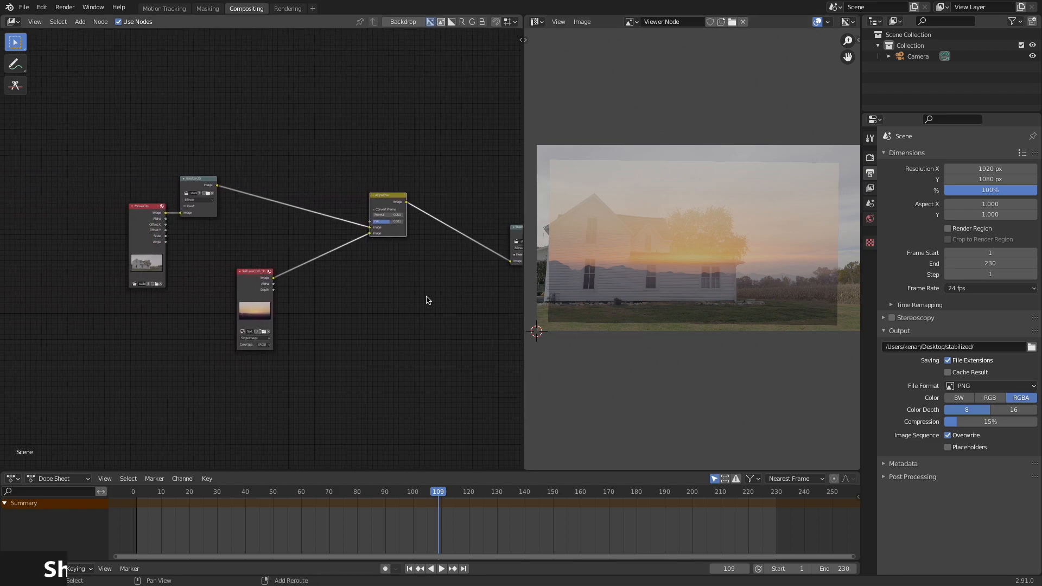
{"action": "scroll", "coordinate": [353, 310], "scroll_direction": "up", "scroll_amount": 2}
{"action": "key", "text": "shift+a"}
{"action": "left_click", "coordinate": [345, 319]}
{"action": "type", "text": "tra"}
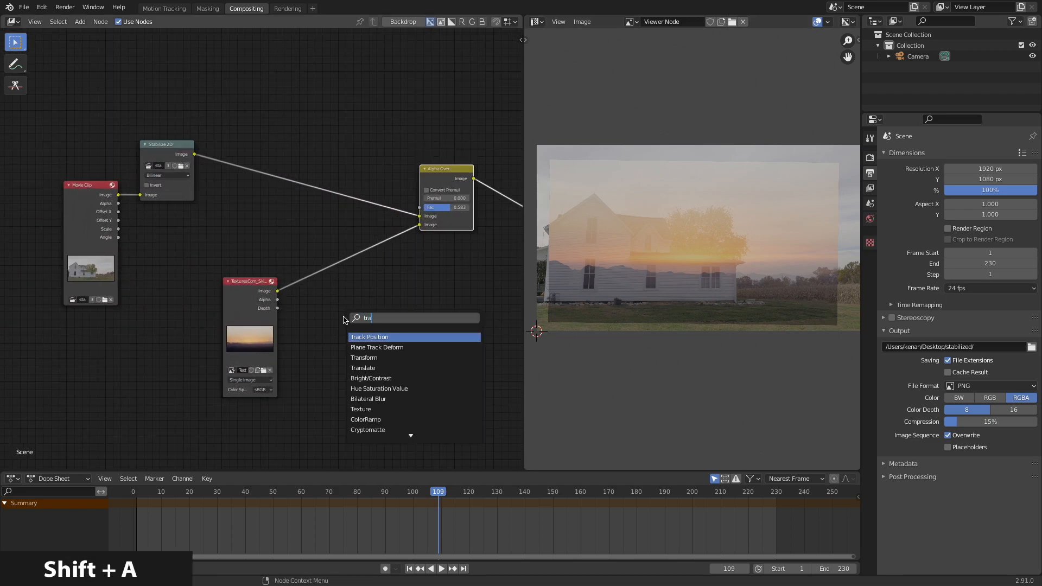
{"action": "left_click", "coordinate": [383, 358]}
{"action": "left_click", "coordinate": [346, 317]}
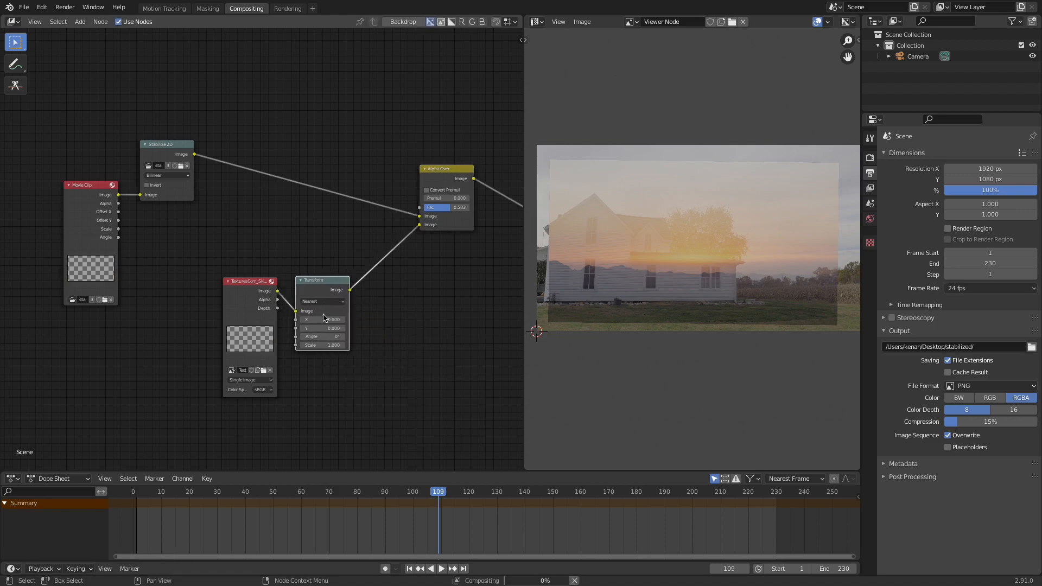
- Set the sky's Transform scale to 1.5 and its offset to X 16.5 and Y 120
{"action": "left_click", "coordinate": [331, 345]}
{"action": "type", "text": "1.5"}
{"action": "key", "text": "Return"}
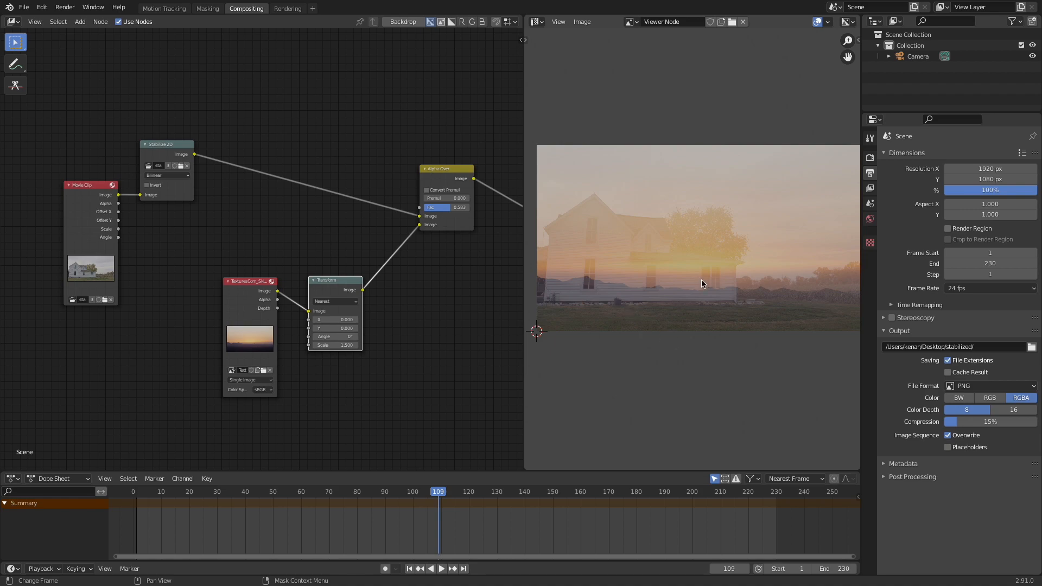
{"action": "left_click_drag", "start_coordinate": [338, 329], "coordinate": [407, 328]}
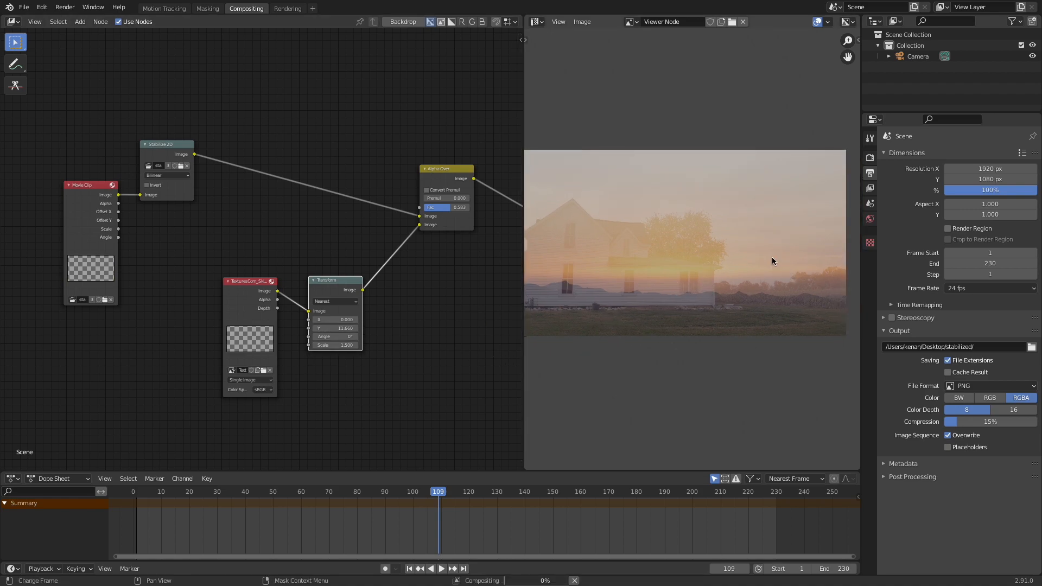
{"action": "left_click", "coordinate": [341, 328]}
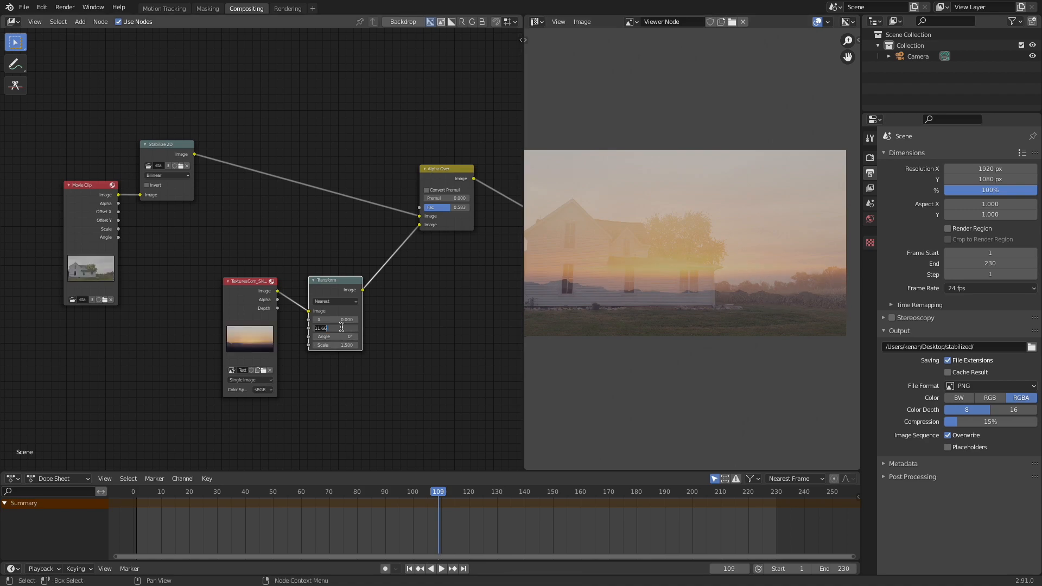
{"action": "type", "text": "50"}
{"action": "key", "text": "Return"}
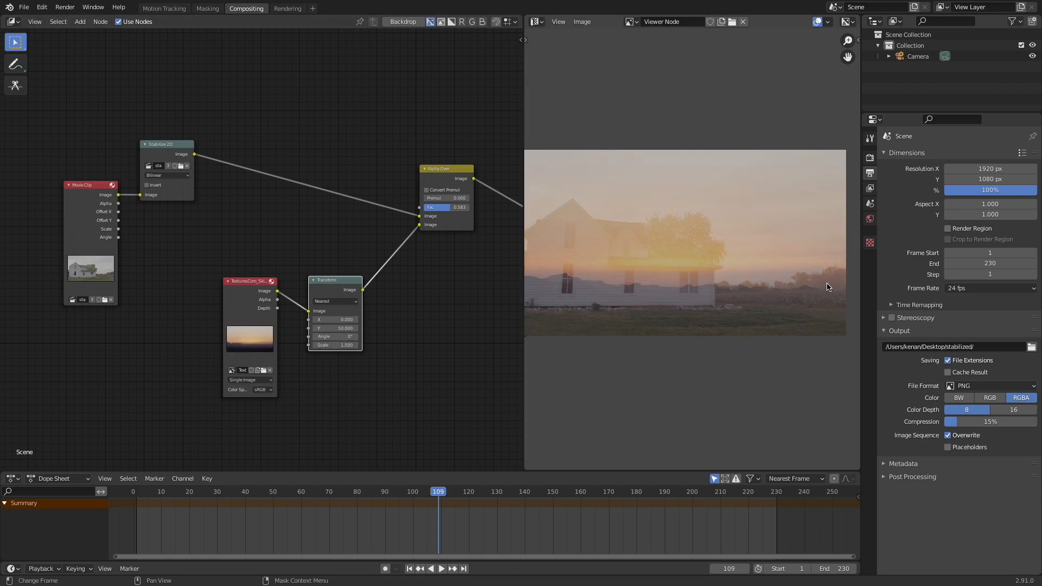
{"action": "left_click", "coordinate": [339, 328]}
{"action": "key", "text": "Return"}
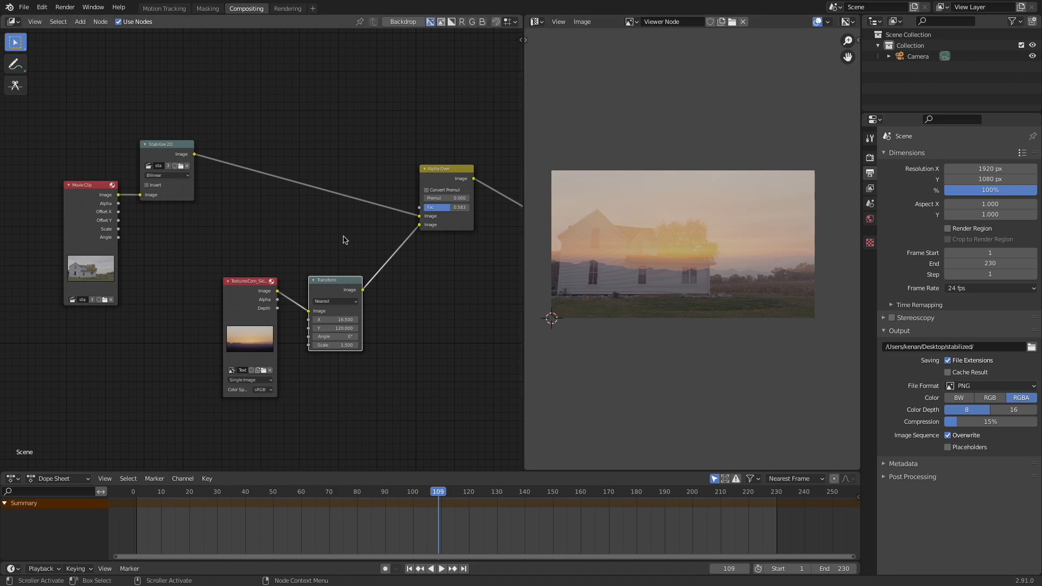
- Preview the first Stabilize 2D node in the Viewer and move Alpha Over lower to free space above it
{"action": "scroll", "coordinate": [340, 237], "scroll_direction": "down", "scroll_amount": 3}
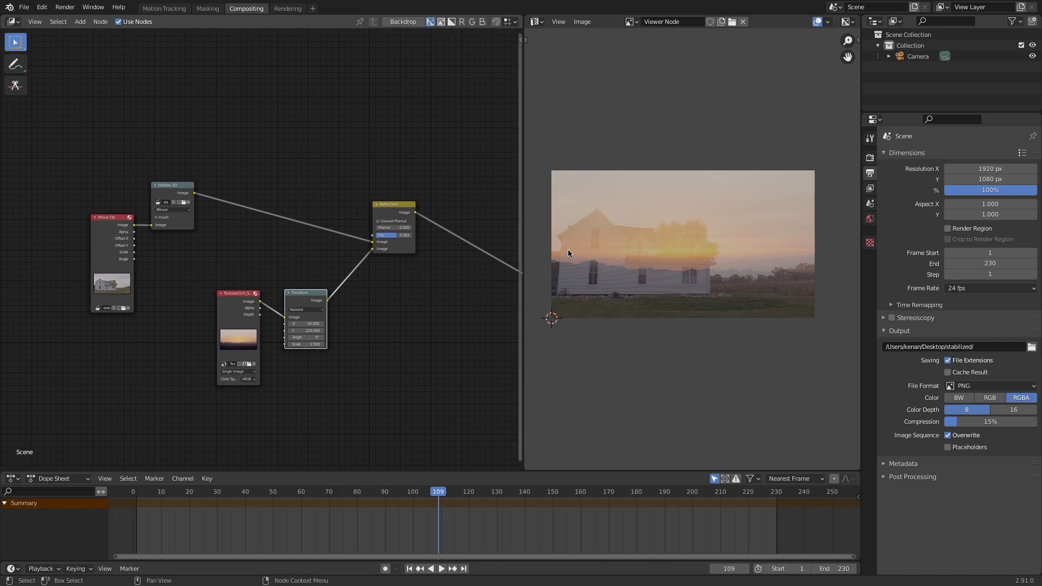
{"action": "left_click", "coordinate": [183, 186], "text": "ctrl+shift"}
{"action": "left_click_drag", "start_coordinate": [394, 208], "coordinate": [413, 252]}
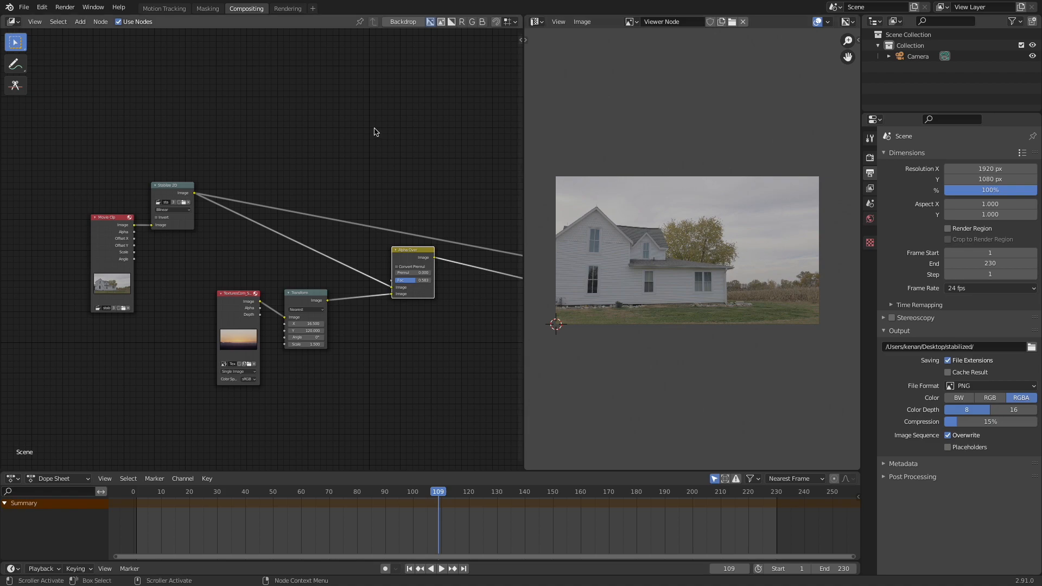
{"action": "middle_click_drag", "start_coordinate": [239, 153], "coordinate": [238, 178]}
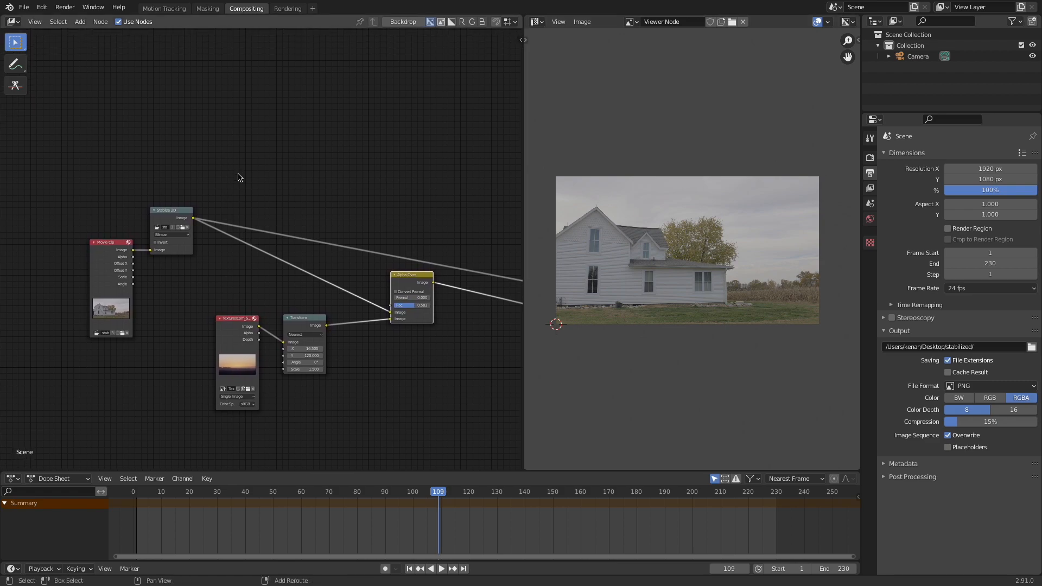
- Insert a Luminance Key node on the link from Stabilize 2D to the Viewer and place it above the other nodes
{"action": "key", "text": "shift+a"}
{"action": "left_click", "coordinate": [293, 183]}
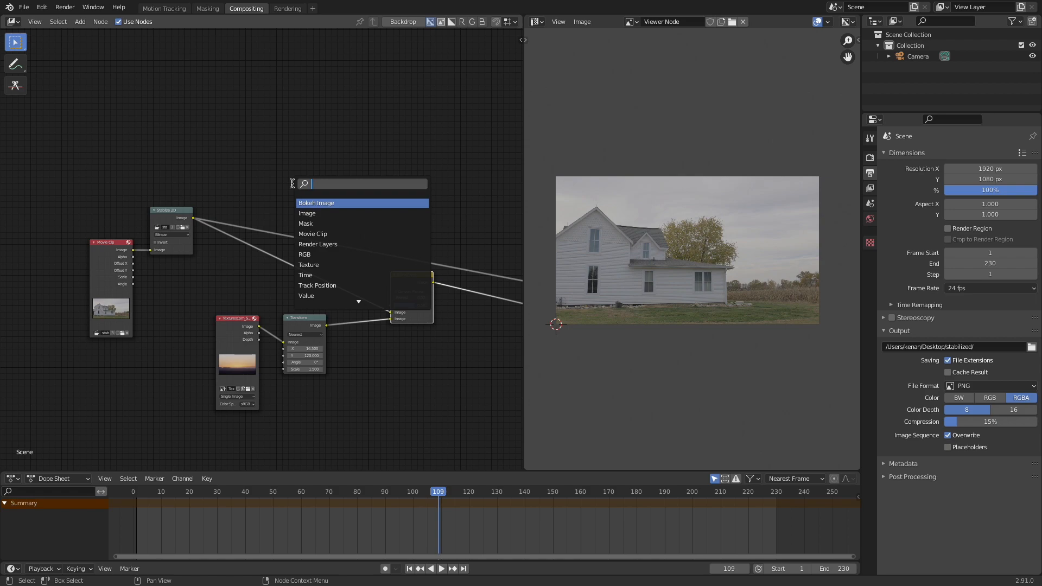
{"action": "type", "text": "lum"}
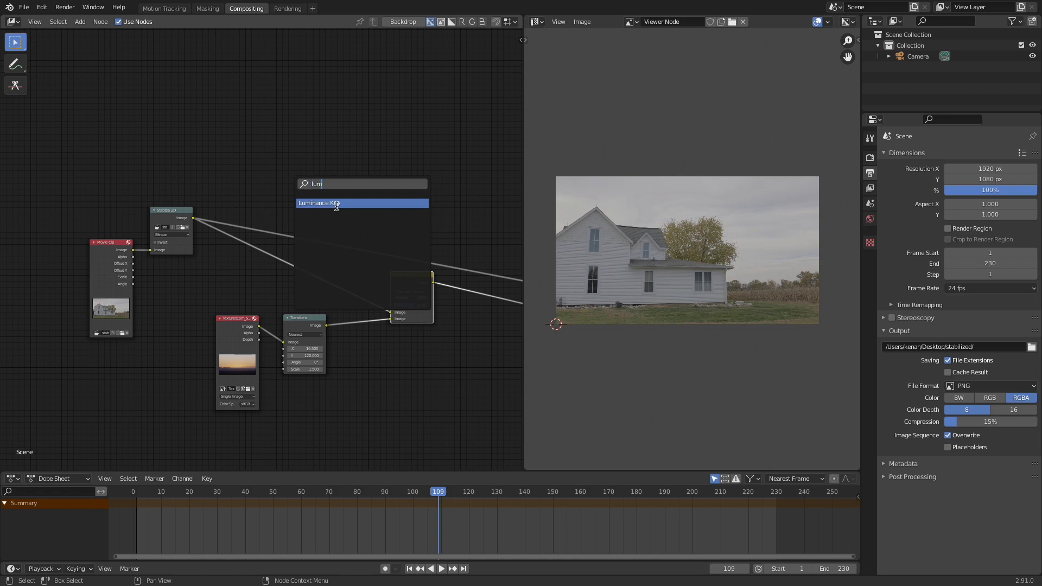
{"action": "left_click", "coordinate": [334, 204]}
{"action": "left_click", "coordinate": [333, 222]}
{"action": "left_click_drag", "start_coordinate": [312, 216], "coordinate": [286, 150]}
{"action": "scroll", "coordinate": [287, 150], "scroll_direction": "up", "scroll_amount": 2}
{"action": "middle_click_drag", "start_coordinate": [181, 165], "coordinate": [193, 207]}
{"action": "scroll", "coordinate": [244, 207], "scroll_direction": "up", "scroll_amount": 1}
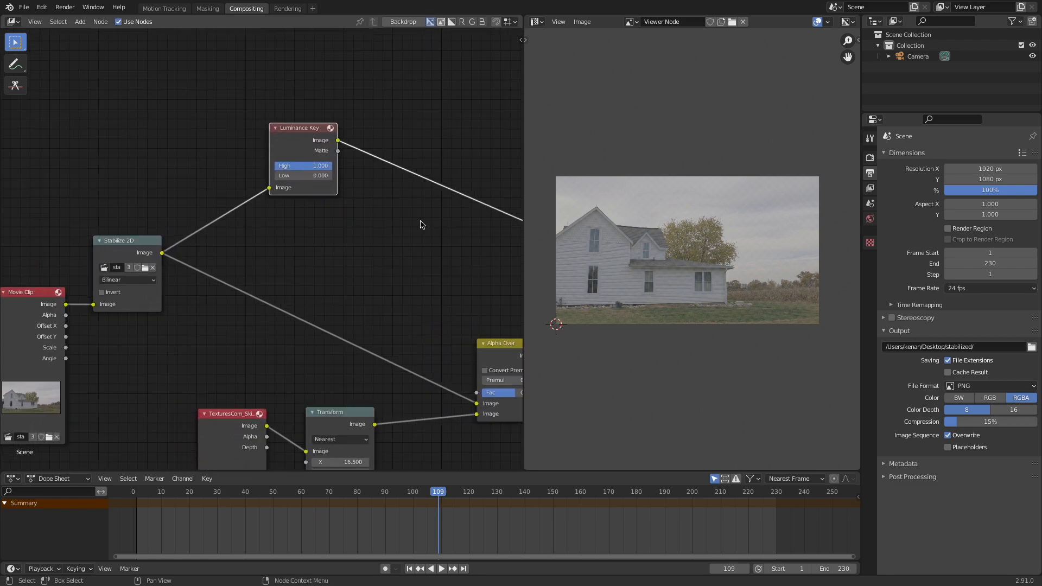
- Preview the Luminance Key's matte and set High to 0.275 and Low to 0.250 to separate the sky from the house and tree
{"action": "left_click", "coordinate": [338, 153], "text": "ctrl+shift"}
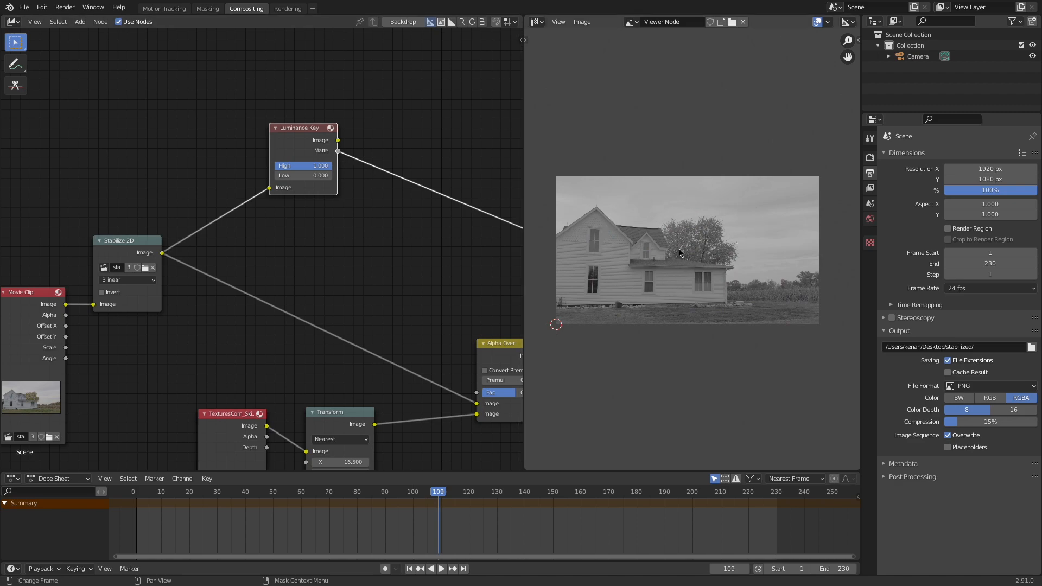
{"action": "left_click_drag", "start_coordinate": [323, 166], "coordinate": [373, 180]}
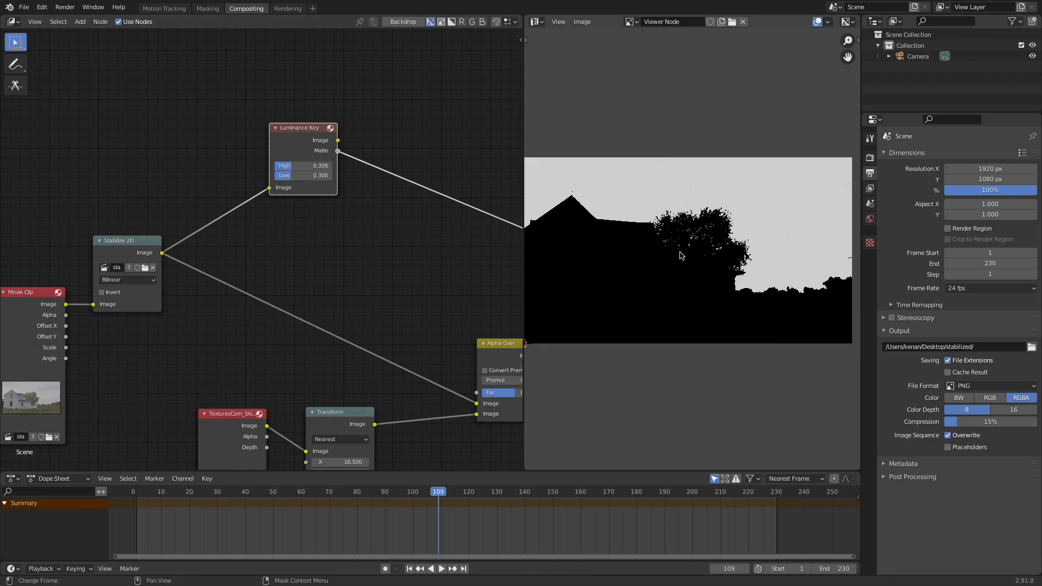
{"action": "scroll", "coordinate": [683, 255], "scroll_direction": "down", "scroll_amount": 1}
{"action": "scroll", "coordinate": [303, 161], "scroll_direction": "up", "scroll_amount": 1}
{"action": "left_click_drag", "start_coordinate": [303, 161], "coordinate": [303, 161]}
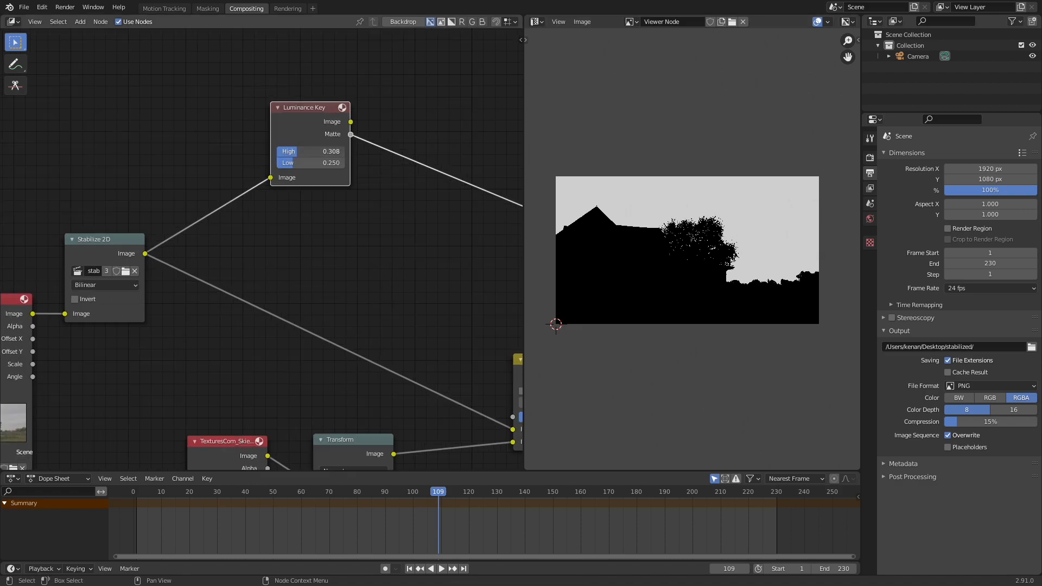
{"action": "left_click_drag", "start_coordinate": [312, 151], "coordinate": [301, 151]}
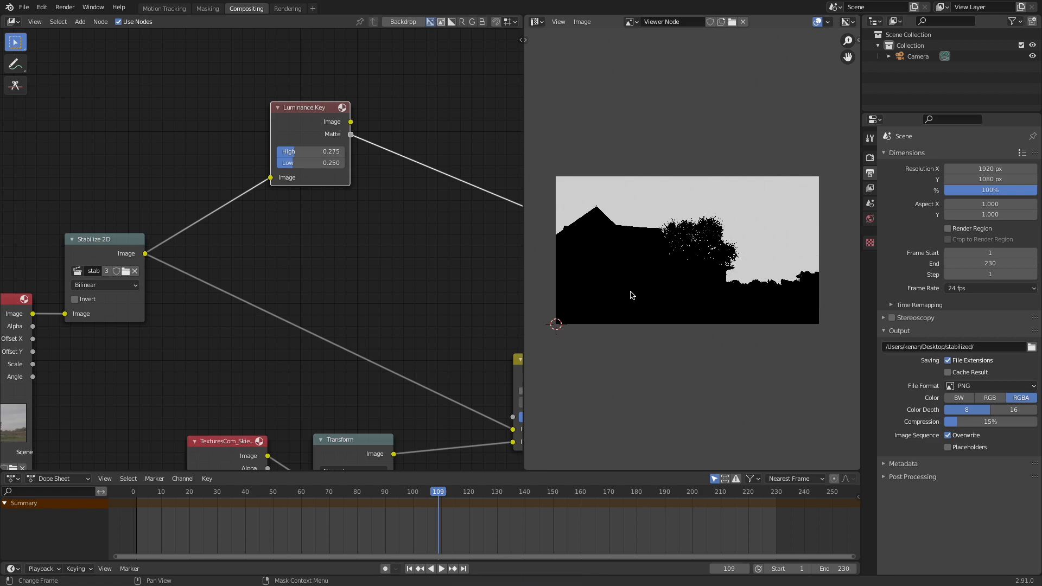
{"action": "scroll", "coordinate": [706, 277], "scroll_direction": "up", "scroll_amount": 3}
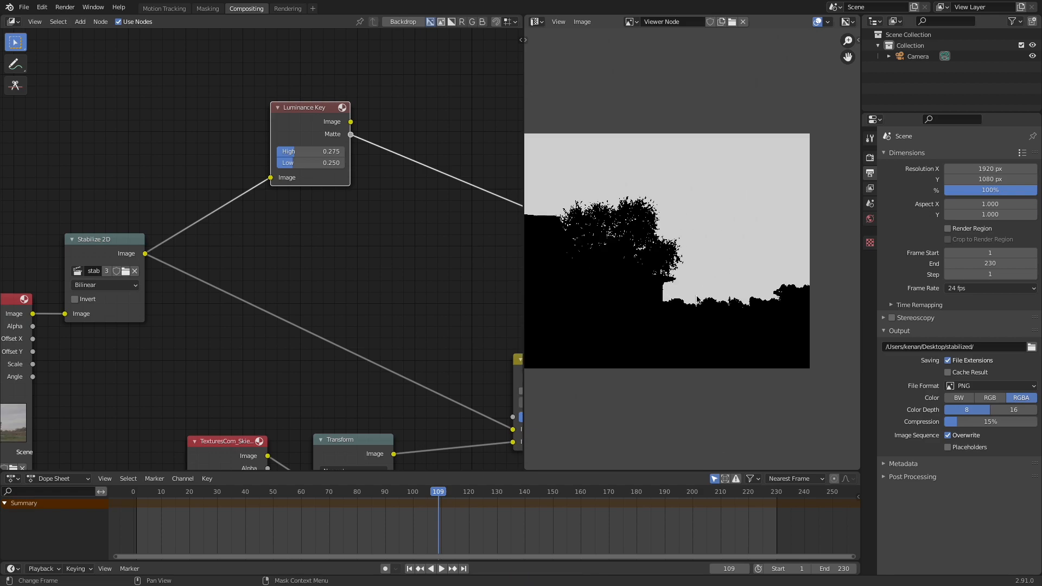
{"action": "scroll", "coordinate": [707, 232], "scroll_direction": "up", "scroll_amount": 3}
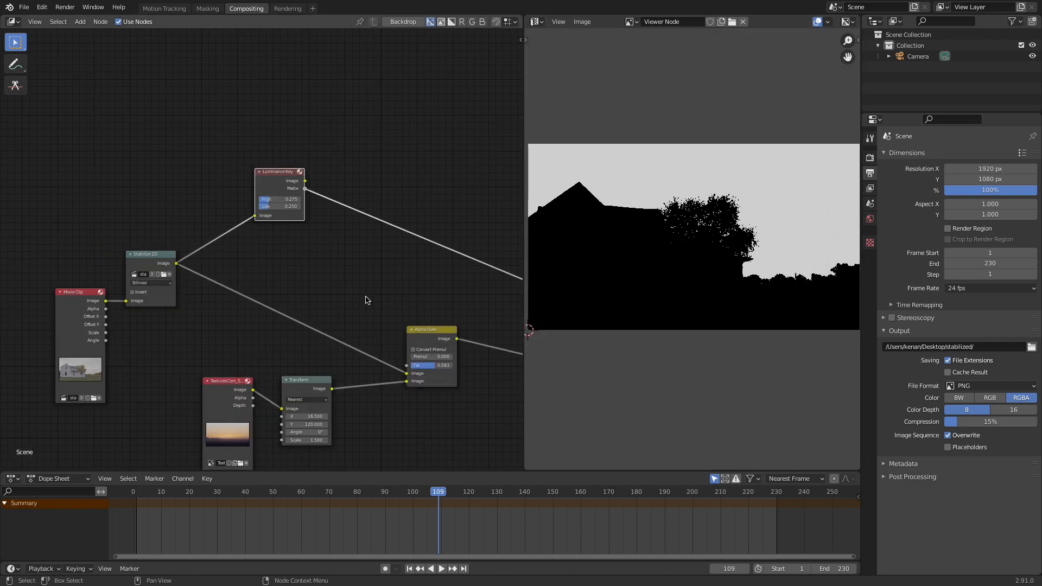
- Connect the Luminance Key's matte to Alpha Over's Fac input and preview Alpha Over in the Viewer
{"action": "scroll", "coordinate": [352, 302], "scroll_direction": "down", "scroll_amount": 2}
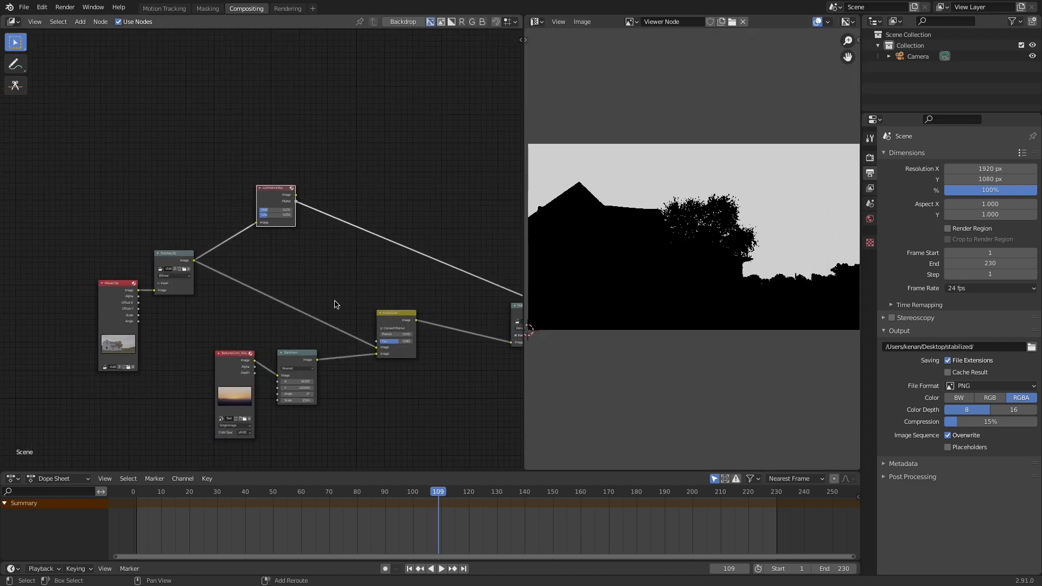
{"action": "middle_click_drag", "start_coordinate": [336, 305], "coordinate": [314, 249]}
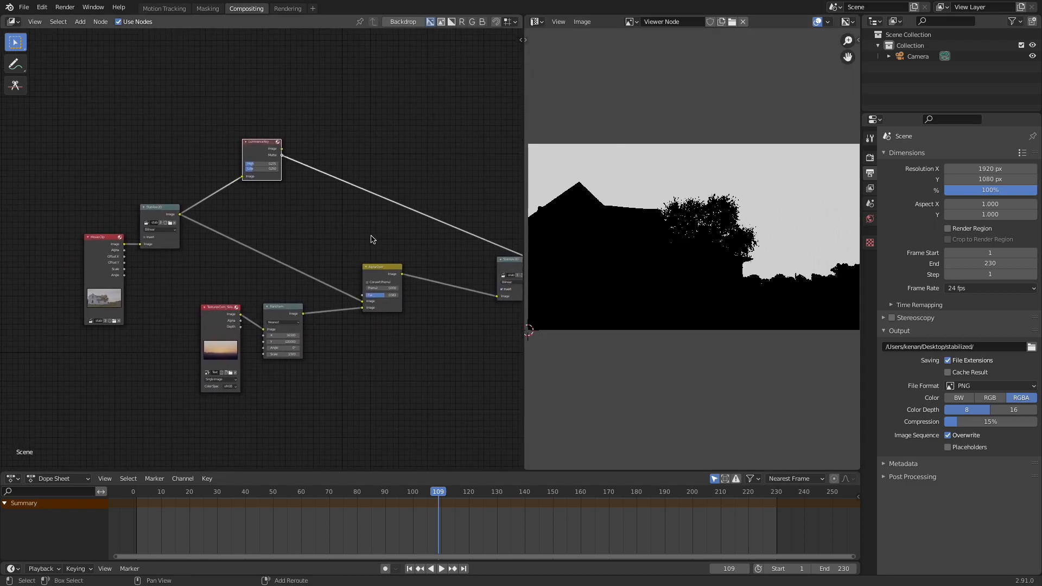
{"action": "left_click_drag", "start_coordinate": [262, 154], "coordinate": [364, 297]}
{"action": "left_click_drag", "start_coordinate": [277, 146], "coordinate": [363, 296]}
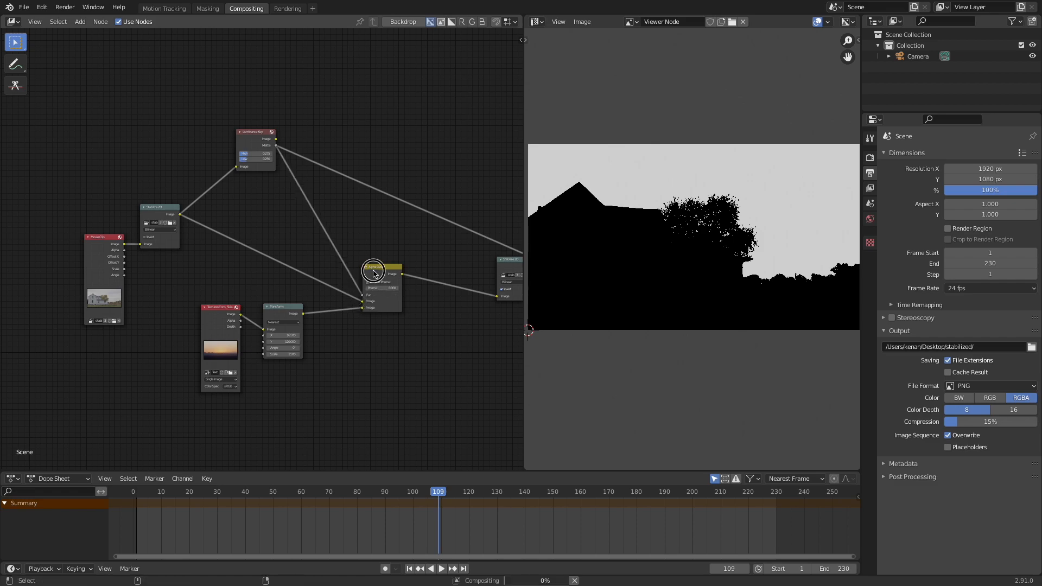
{"action": "left_click", "coordinate": [373, 272], "text": "ctrl+shift"}
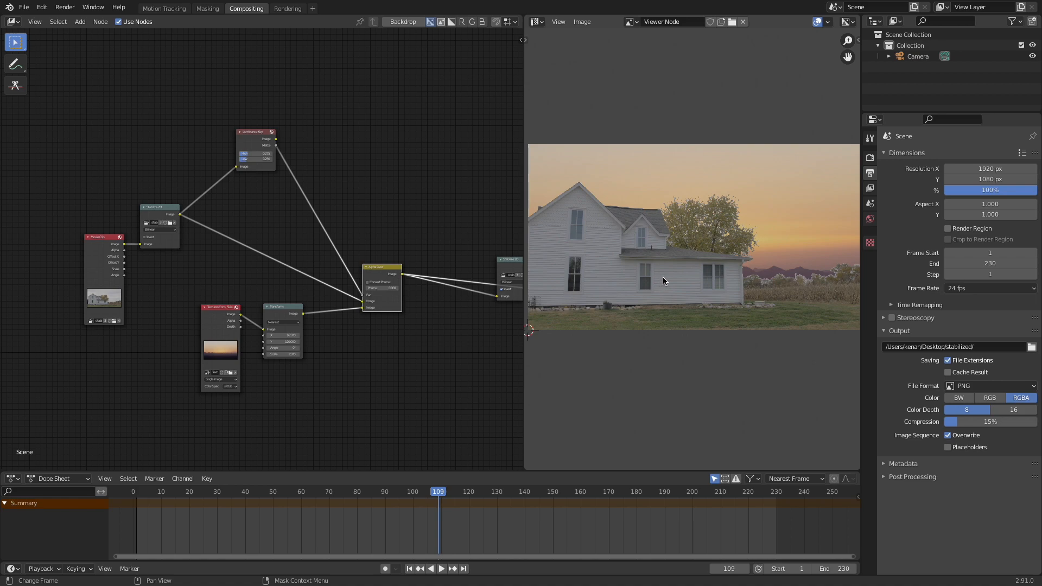
{"action": "scroll", "coordinate": [434, 306], "scroll_direction": "down", "scroll_amount": 2}
{"action": "scroll", "coordinate": [428, 311], "scroll_direction": "up", "scroll_amount": 2}
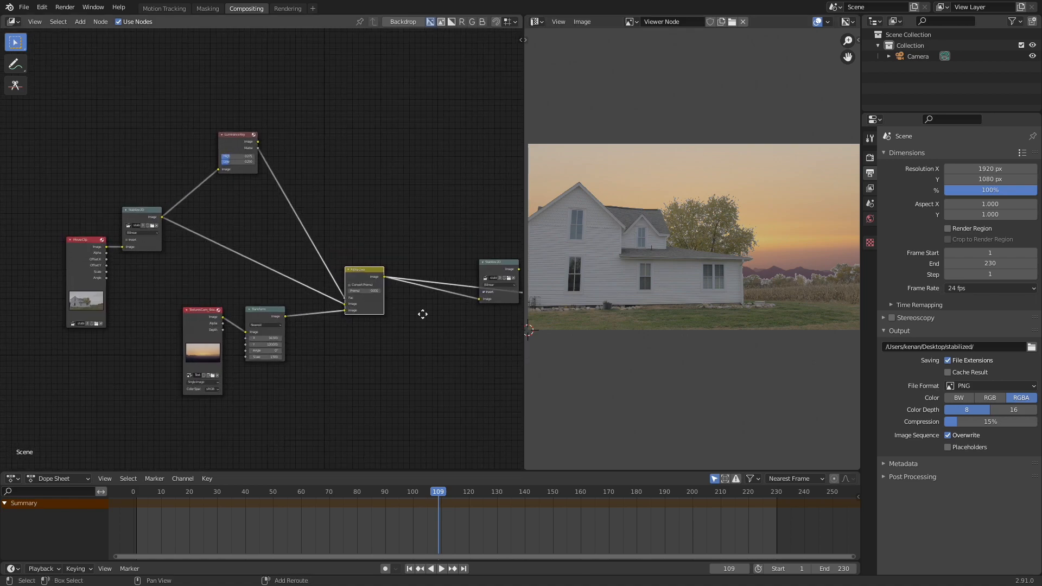
- Preview the inverted Stabilize 2D output, check frames 139, 189 and 226, and examine the keyed edges around the tree up close
{"action": "left_click", "coordinate": [460, 270], "text": "ctrl+shift"}
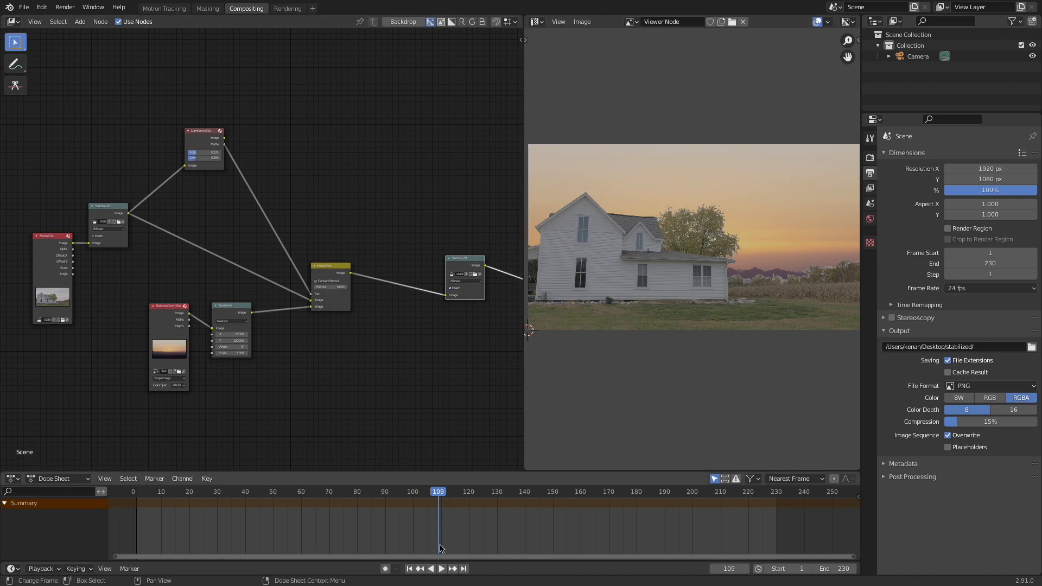
{"action": "left_click", "coordinate": [523, 497]}
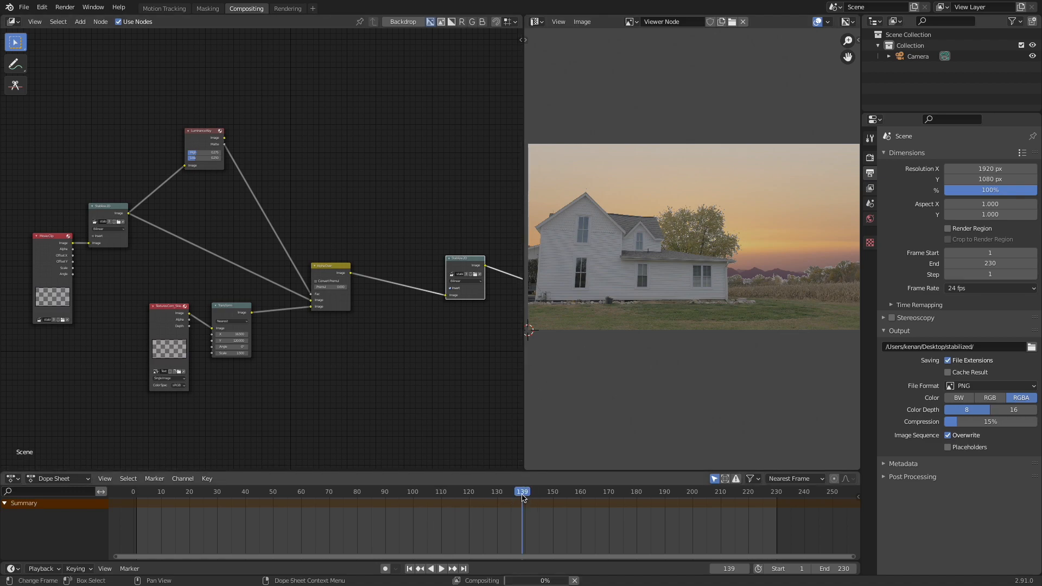
{"action": "left_click", "coordinate": [663, 495]}
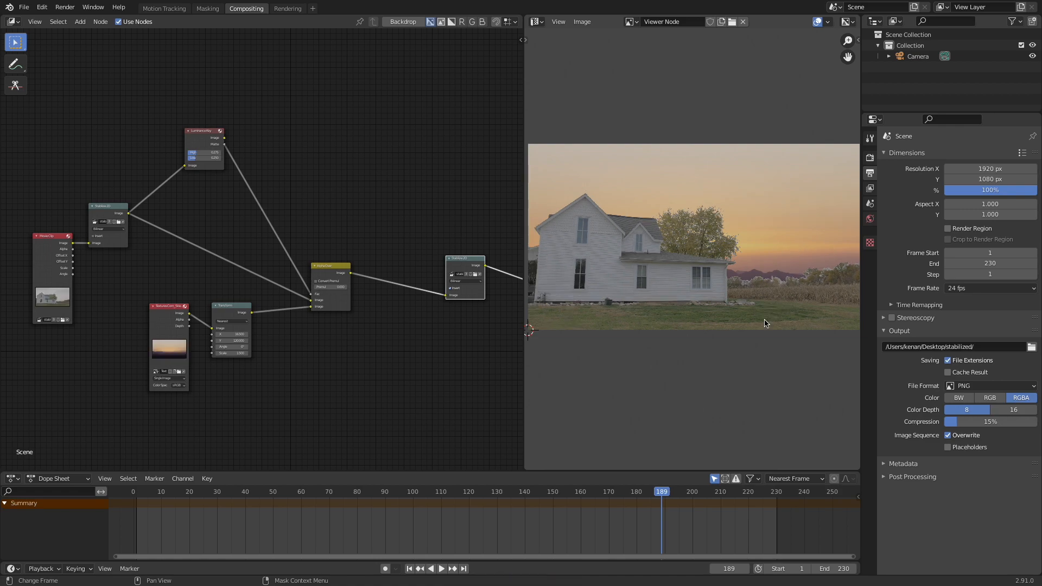
{"action": "left_click", "coordinate": [765, 495]}
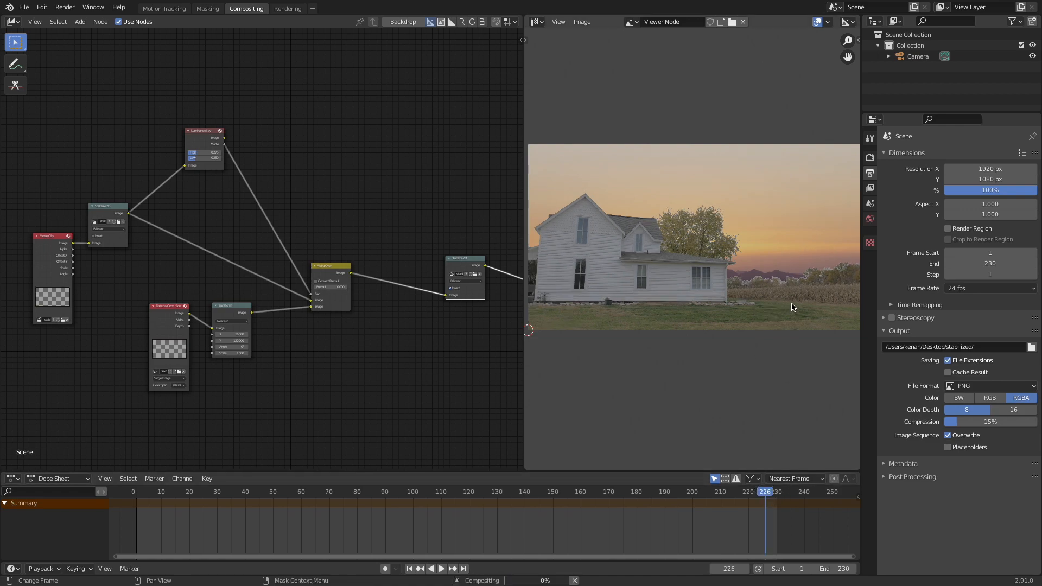
{"action": "scroll", "coordinate": [380, 244], "scroll_direction": "up", "scroll_amount": 1}
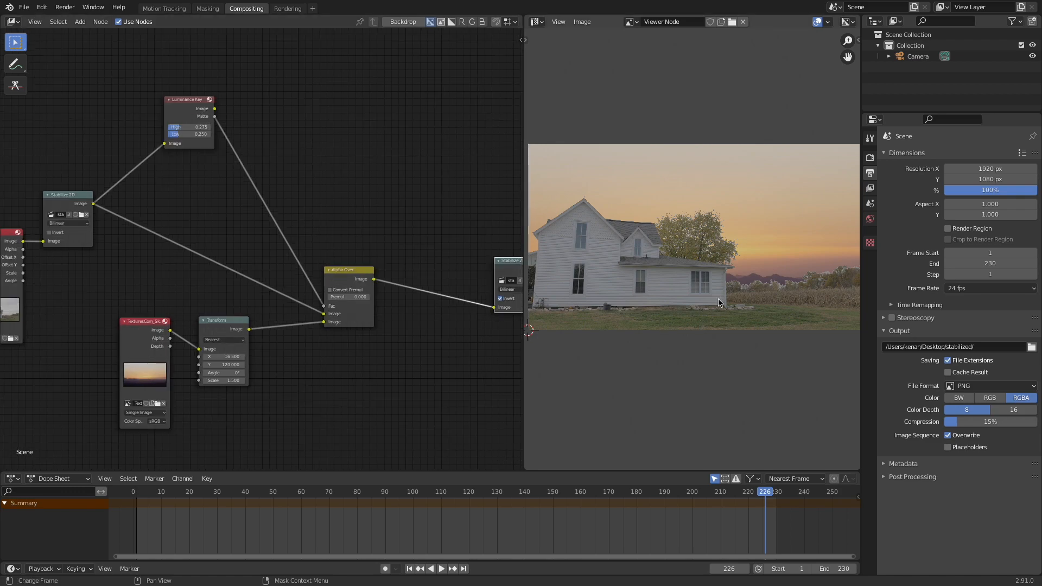
{"action": "scroll", "coordinate": [758, 230], "scroll_direction": "up", "scroll_amount": 4}
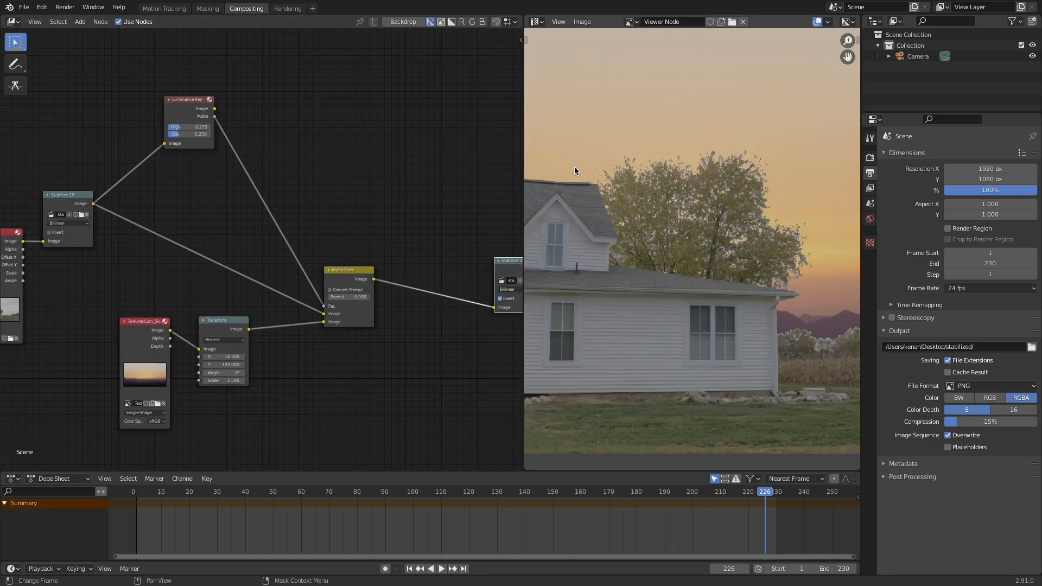
{"action": "scroll", "coordinate": [717, 204], "scroll_direction": "up", "scroll_amount": 2}
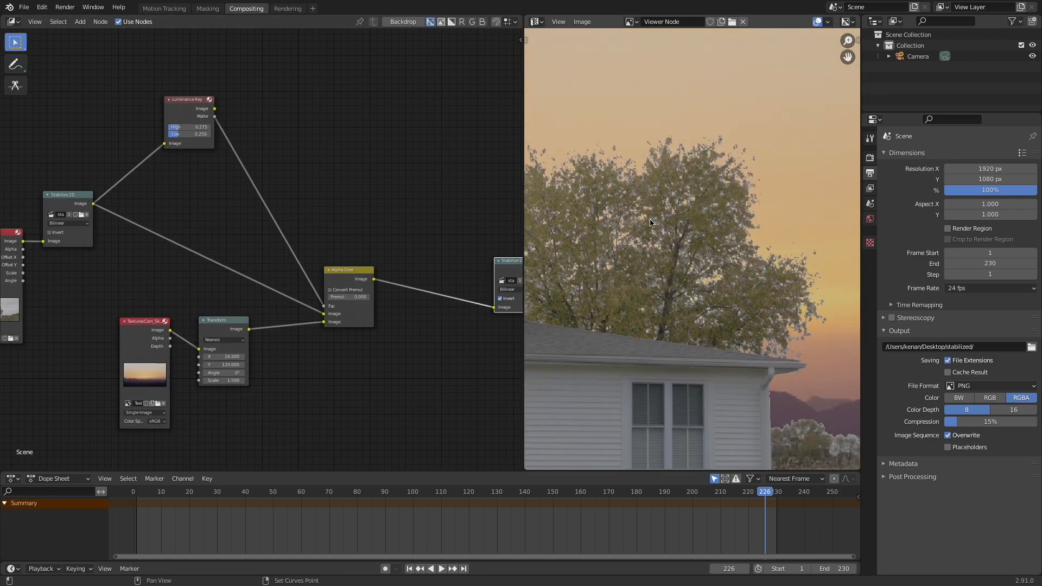
- Insert a Blur node on the link from the Luminance Key's matte to Alpha Over and place it beside the Luminance Key
{"action": "scroll", "coordinate": [736, 232], "scroll_direction": "down", "scroll_amount": 4}
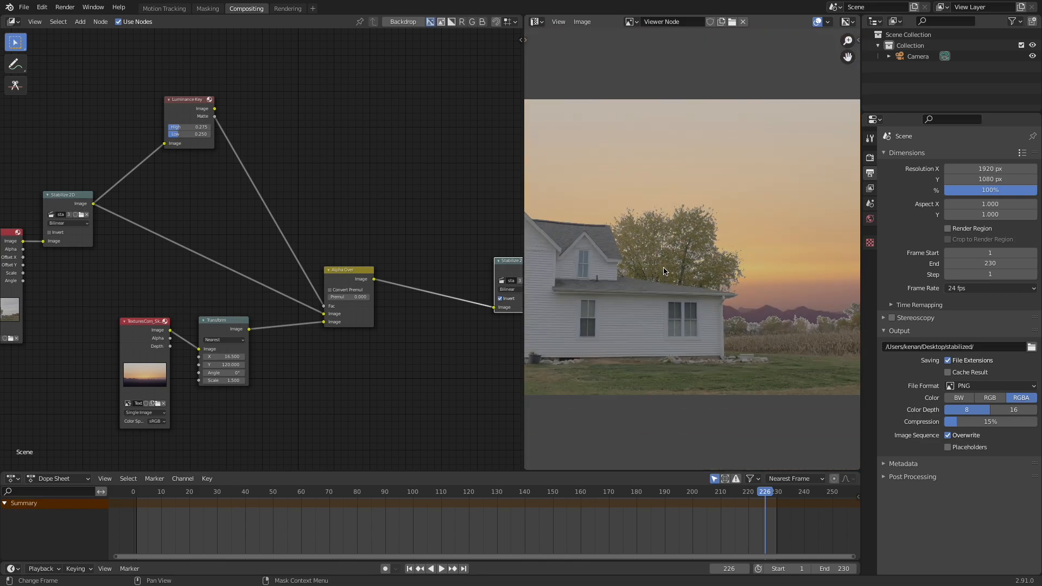
{"action": "middle_click_drag", "start_coordinate": [684, 264], "coordinate": [770, 251], "text": "shift"}
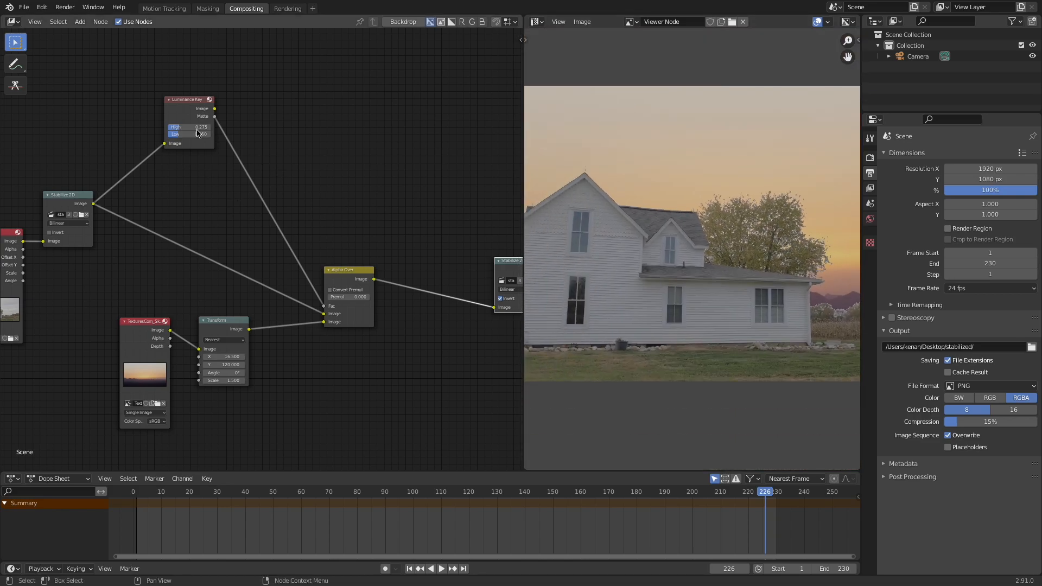
{"action": "scroll", "coordinate": [260, 198], "scroll_direction": "up", "scroll_amount": 1, "text": "shift"}
{"action": "key", "text": "shift+a"}
{"action": "left_click", "coordinate": [261, 200]}
{"action": "type", "text": "blur"}
{"action": "key", "text": "Down"}
{"action": "key", "text": "Return"}
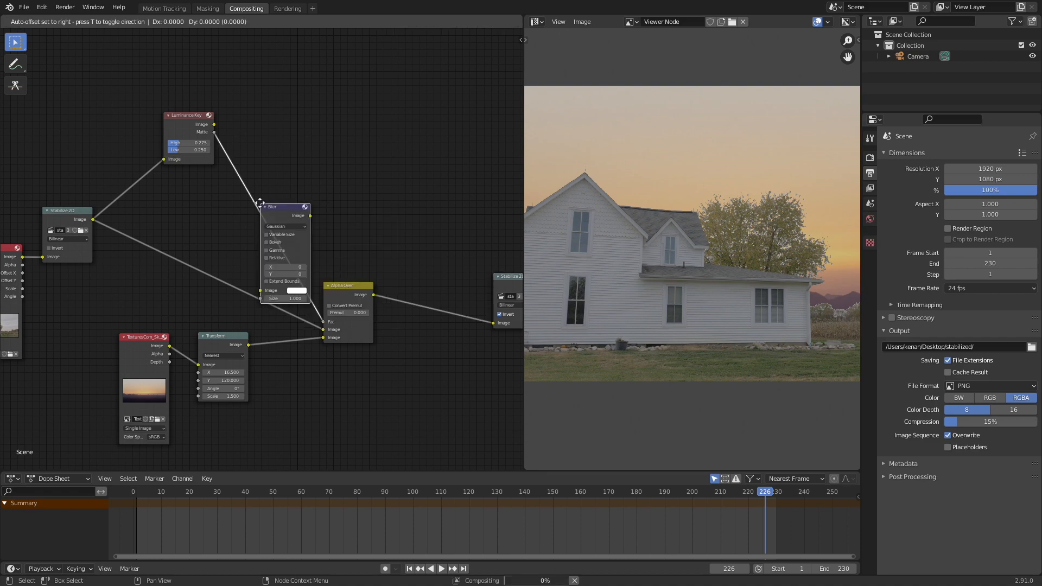
{"action": "left_click", "coordinate": [223, 103]}
- Set the Blur node's X and Y to 2 and its Size to 2
{"action": "double_click", "coordinate": [283, 164]}
{"action": "type", "text": "2"}
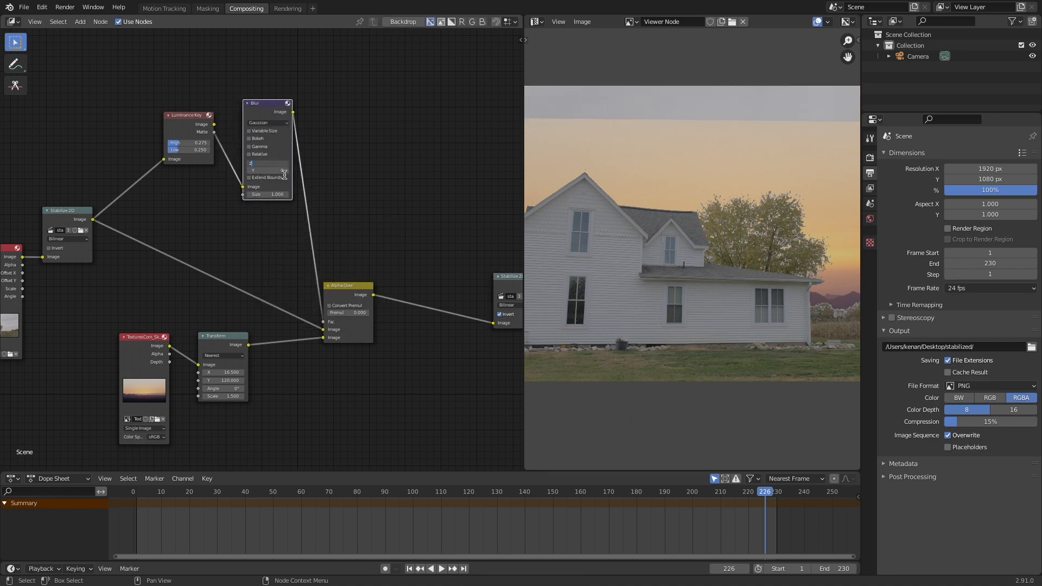
{"action": "key", "text": "Tab"}
{"action": "type", "text": "2"}
{"action": "key", "text": "Tab"}
{"action": "type", "text": "2"}
{"action": "key", "text": "Return"}
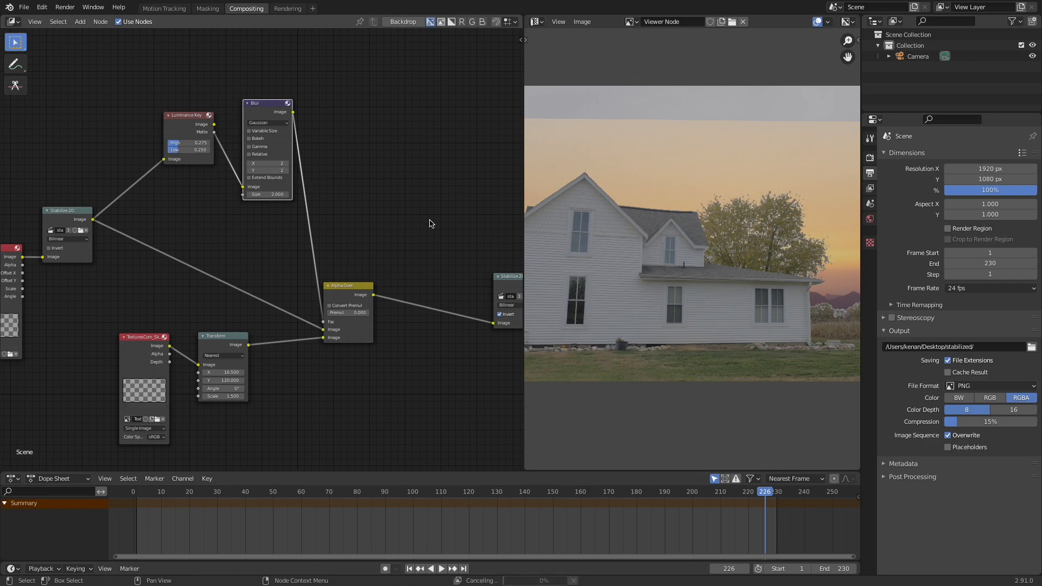
- Compare the full composite with the Blur node muted and unmuted
{"action": "scroll", "coordinate": [595, 253], "scroll_direction": "down", "scroll_amount": 2}
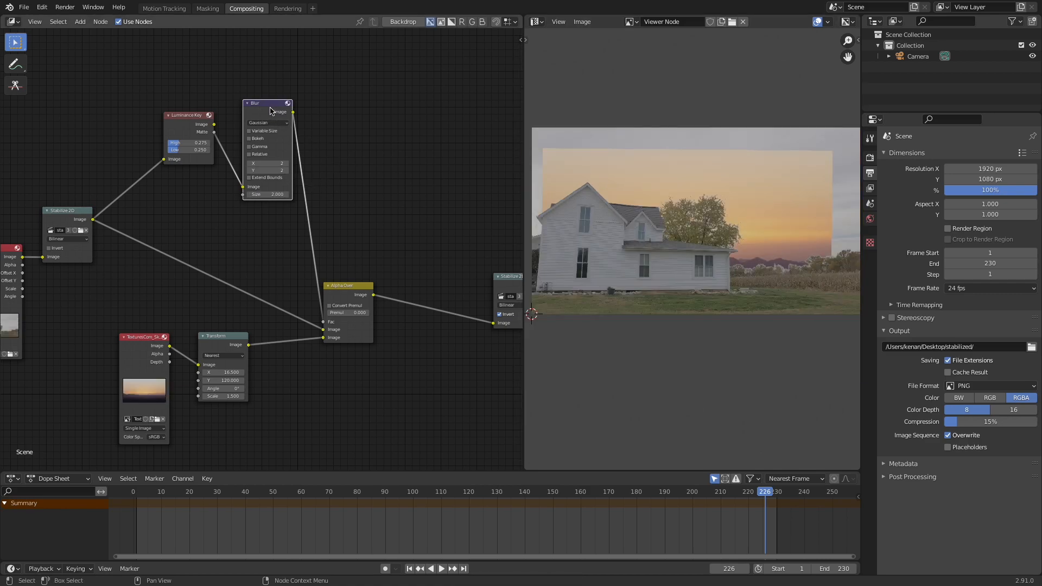
{"action": "key", "text": "m"}
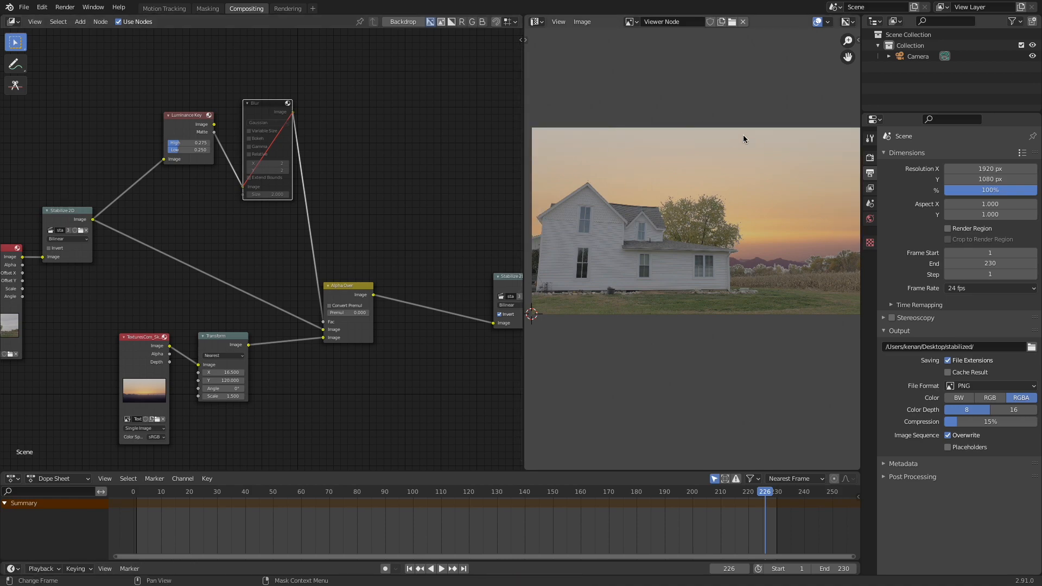
{"action": "key", "text": "m"}
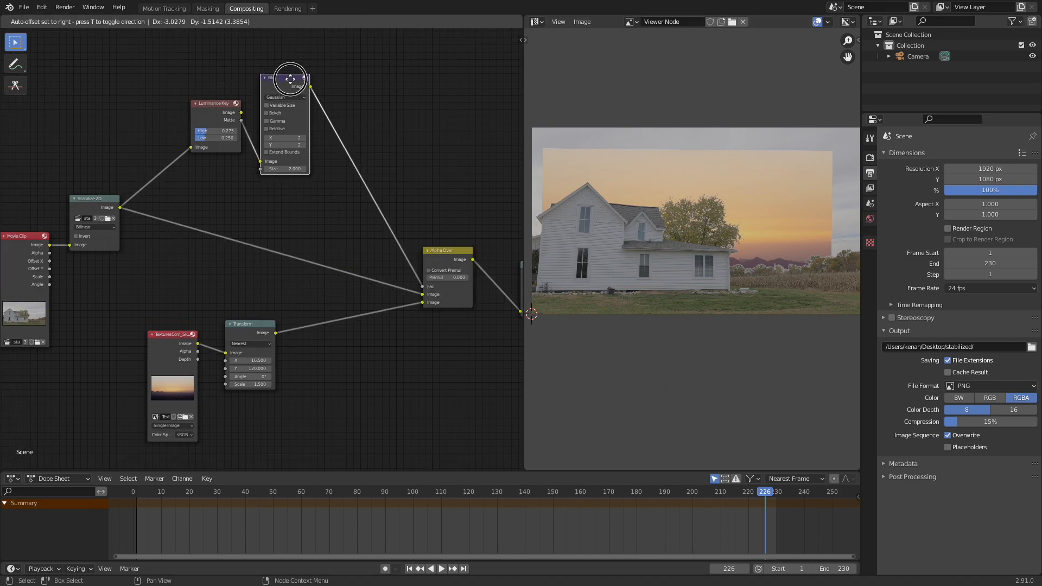
- Make room around the Blur and Luminance Key nodes and insert a duplicate of Stabilize 2D between Blur and Alpha Over
{"action": "left_click_drag", "start_coordinate": [283, 82], "coordinate": [280, 76]}
{"action": "left_click_drag", "start_coordinate": [213, 103], "coordinate": [204, 111]}
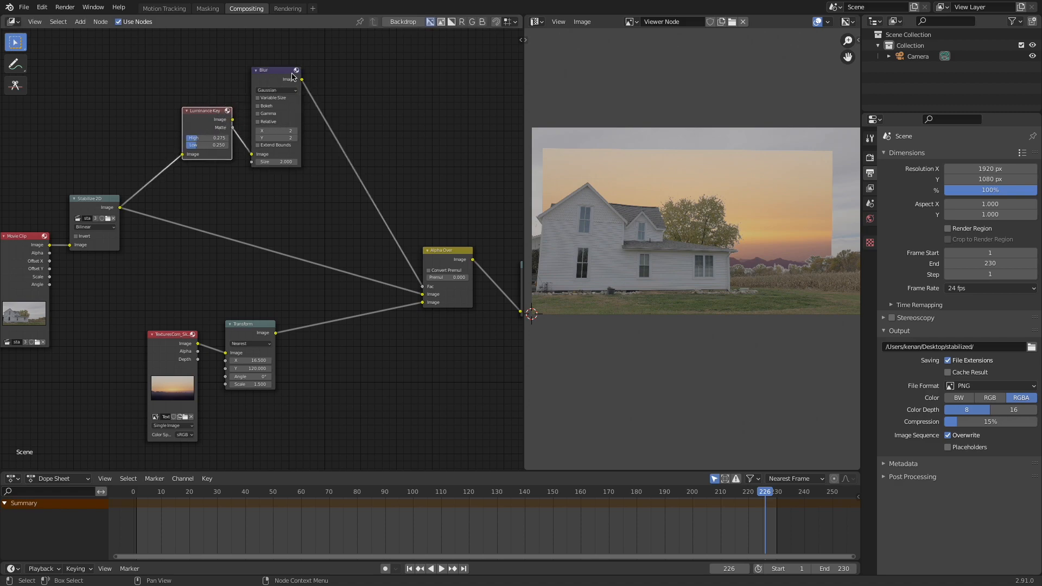
{"action": "left_click", "coordinate": [91, 201]}
{"action": "key", "text": "shift+d"}
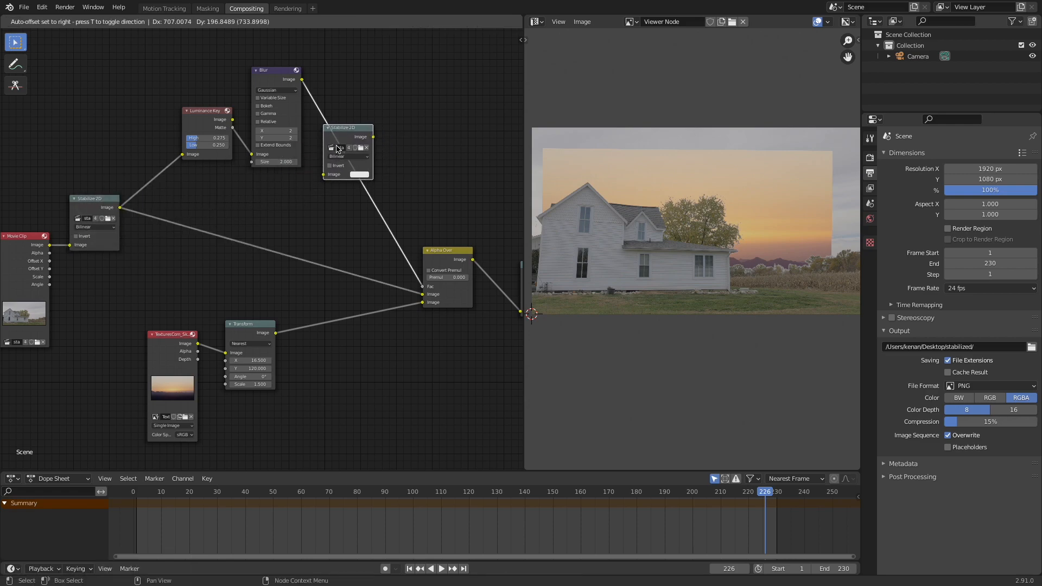
{"action": "left_click", "coordinate": [339, 149]}
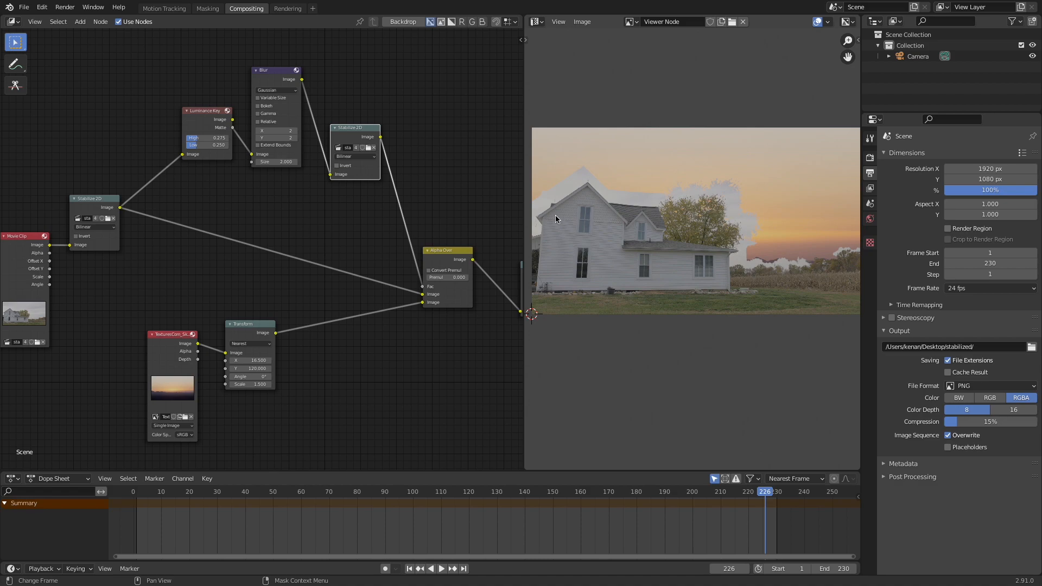
- Feed the Movie Clip's image directly into the Luminance Key and tidy the positions of the Stabilize 2D and Blur nodes
{"action": "left_click_drag", "start_coordinate": [93, 203], "coordinate": [182, 154]}
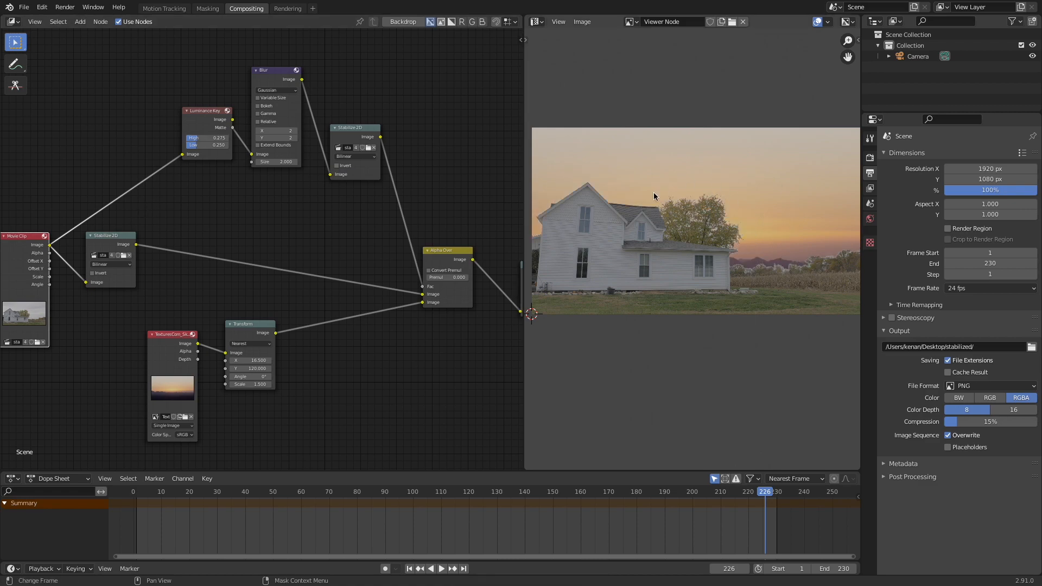
{"action": "left_click_drag", "start_coordinate": [111, 236], "coordinate": [193, 208]}
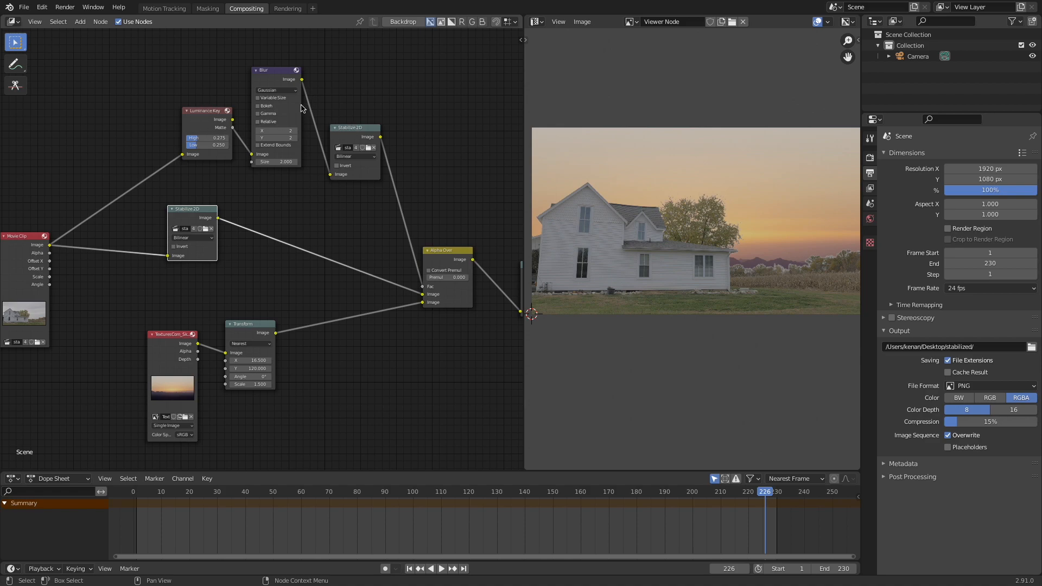
{"action": "middle_click_drag", "start_coordinate": [200, 185], "coordinate": [214, 180]}
{"action": "left_click_drag", "start_coordinate": [298, 66], "coordinate": [295, 66]}
{"action": "left_click_drag", "start_coordinate": [370, 122], "coordinate": [365, 118]}
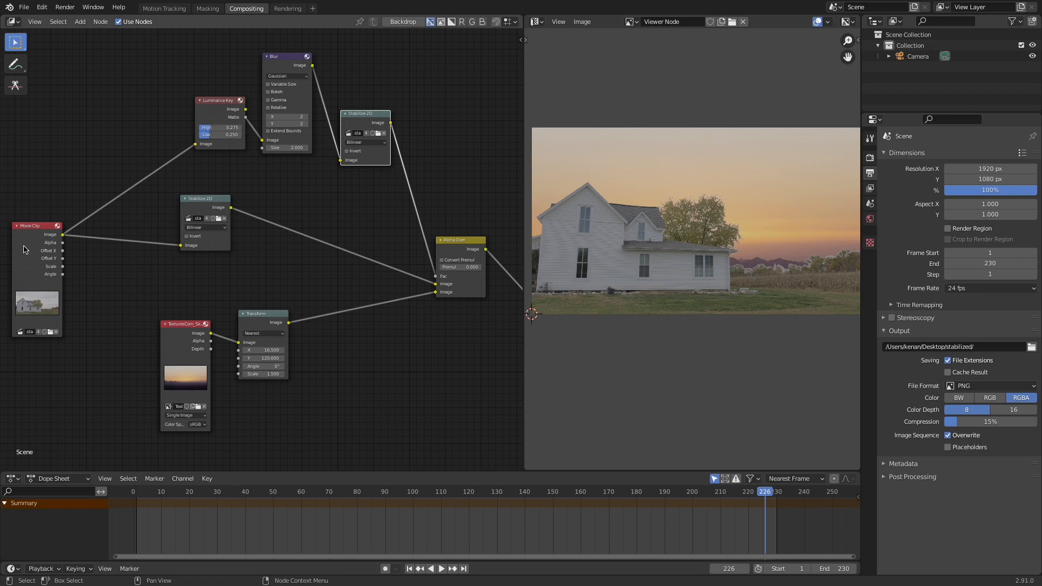
- Review the node chain through to the Viewer and check the composite at frames 100, 49 and 28
{"action": "scroll", "coordinate": [301, 336], "scroll_direction": "down", "scroll_amount": 2}
{"action": "scroll", "coordinate": [375, 272], "scroll_direction": "right", "scroll_amount": 5}
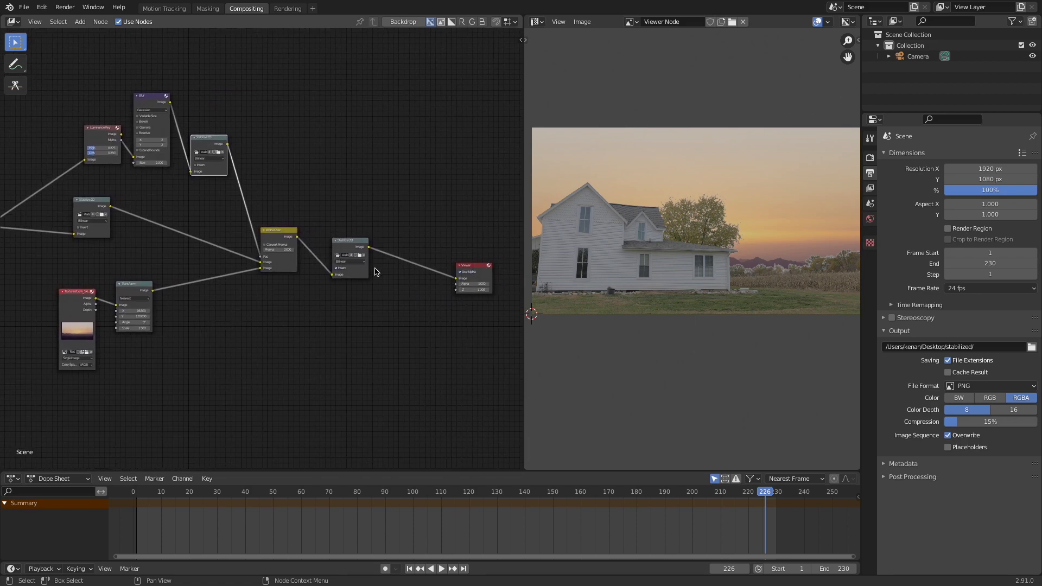
{"action": "left_click", "coordinate": [353, 242]}
{"action": "left_click", "coordinate": [413, 497]}
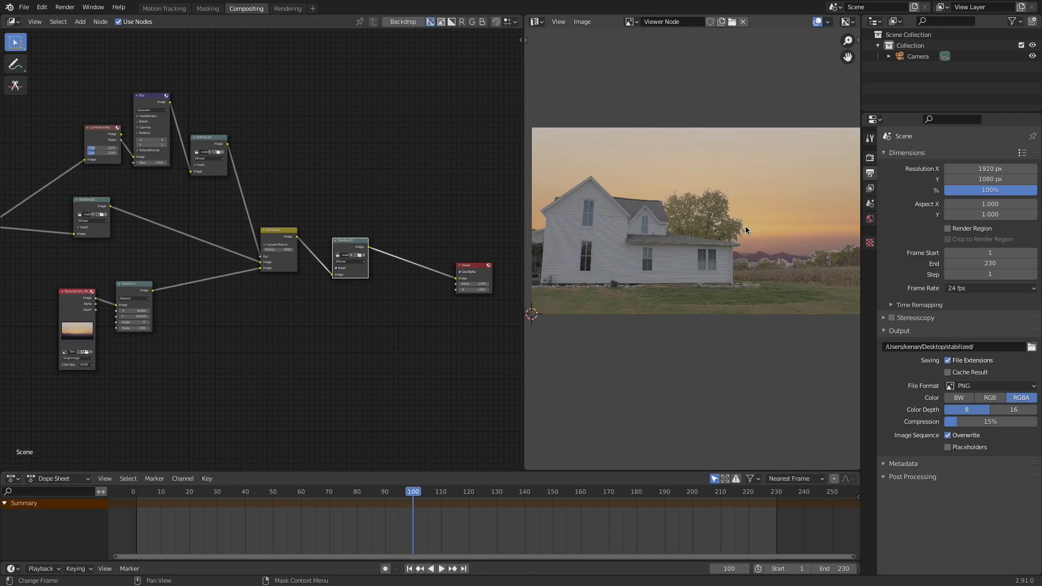
{"action": "left_click", "coordinate": [270, 494]}
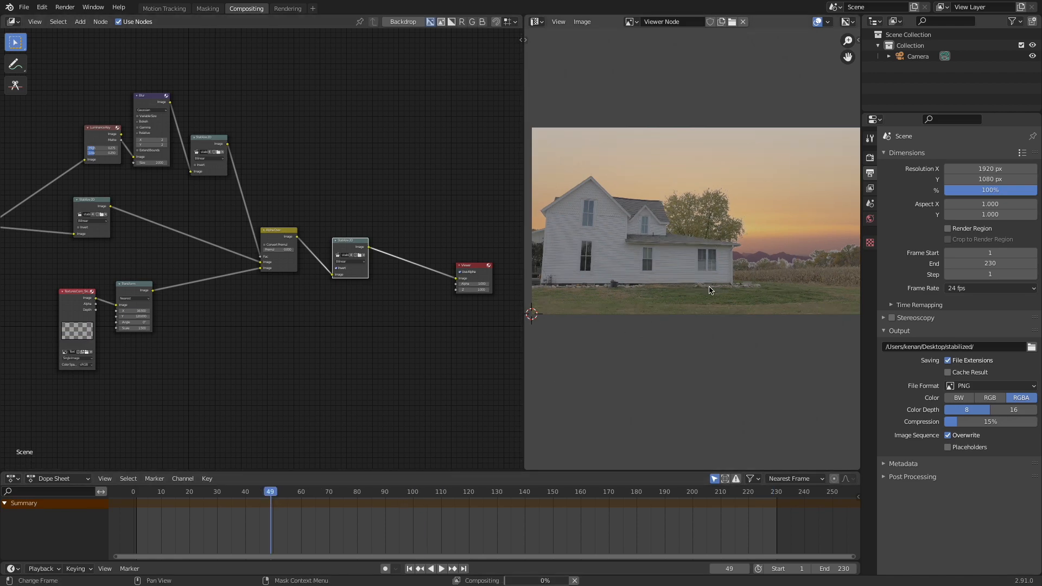
{"action": "left_click", "coordinate": [212, 493]}
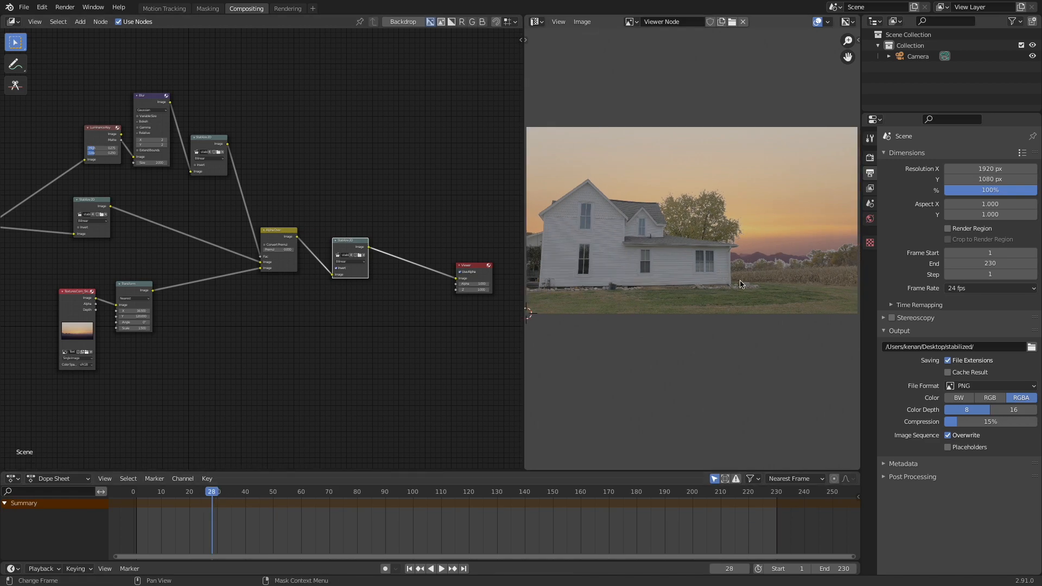
- Examine the keyed edges around the house and tree up close at frame 28
{"action": "scroll", "coordinate": [780, 274], "scroll_direction": "up", "scroll_amount": 2}
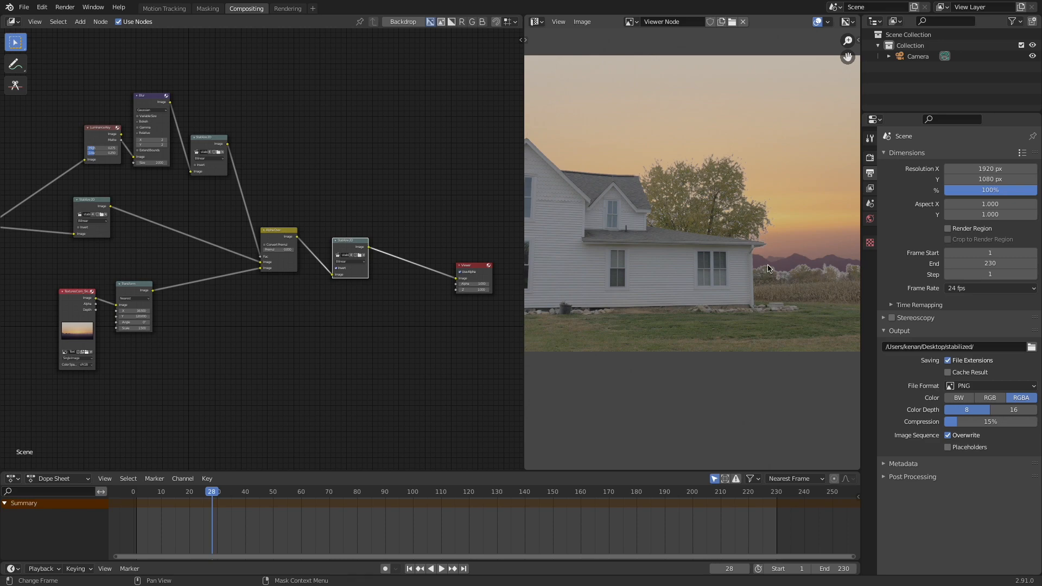
{"action": "mouse_move", "coordinate": [759, 247]}
{"action": "middle_mouse_down"}
{"action": "mouse_move", "coordinate": [679, 243]}
{"action": "mouse_move", "coordinate": [776, 255]}
{"action": "middle_mouse_up"}
{"action": "scroll", "coordinate": [747, 271], "scroll_direction": "down", "scroll_amount": 2}
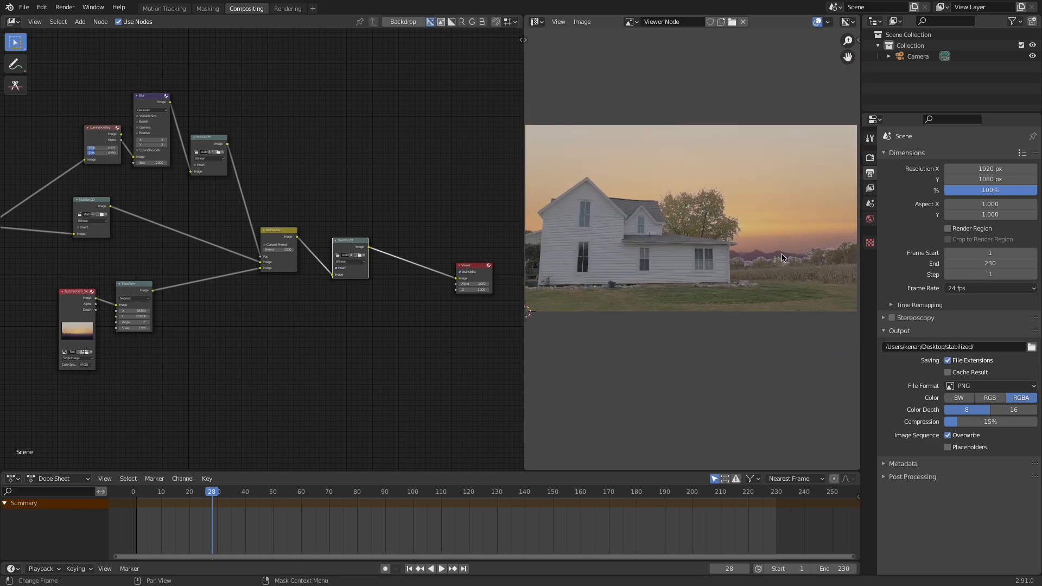
{"action": "scroll", "coordinate": [755, 244], "scroll_direction": "up", "scroll_amount": 1}
{"action": "scroll", "coordinate": [733, 233], "scroll_direction": "up", "scroll_amount": 1}
{"action": "scroll", "coordinate": [733, 231], "scroll_direction": "up", "scroll_amount": 3}
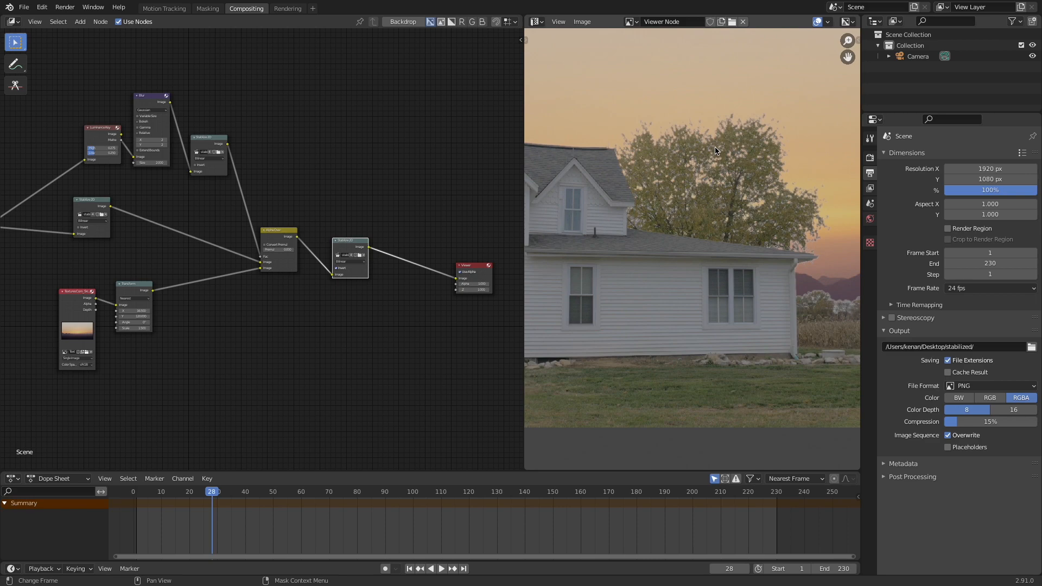
{"action": "scroll", "coordinate": [751, 197], "scroll_direction": "down", "scroll_amount": 2}
{"action": "scroll", "coordinate": [700, 256], "scroll_direction": "down", "scroll_amount": 1}
- Examine the distant treeline and mountains beside the house, and check the whole composited frame
{"action": "middle_click_drag", "start_coordinate": [705, 257], "coordinate": [653, 255]}
{"action": "middle_click_drag", "start_coordinate": [732, 249], "coordinate": [682, 246]}
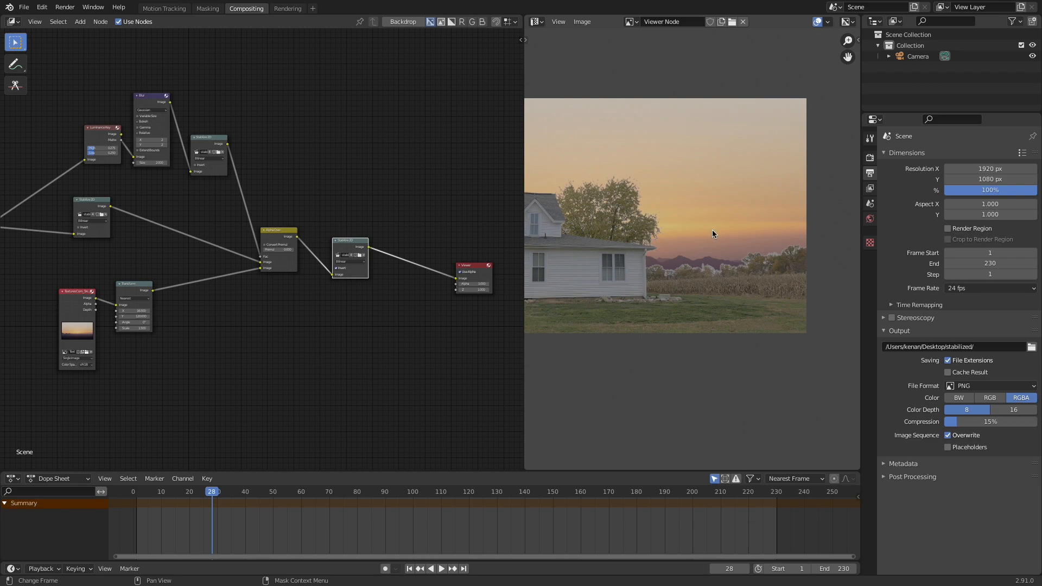
{"action": "scroll", "coordinate": [771, 271], "scroll_direction": "up", "scroll_amount": 2}
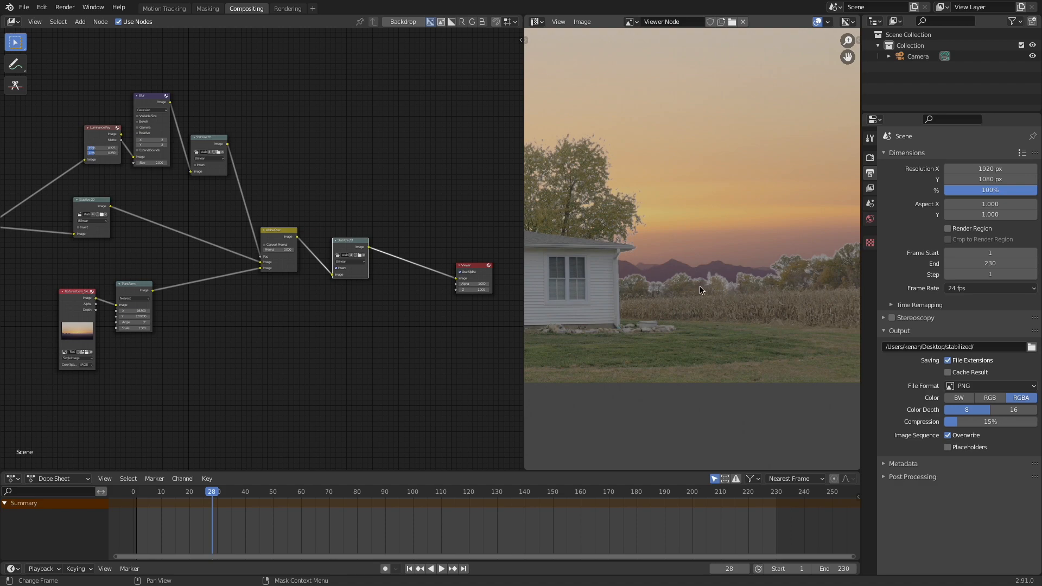
{"action": "scroll", "coordinate": [651, 285], "scroll_direction": "down", "scroll_amount": 2}
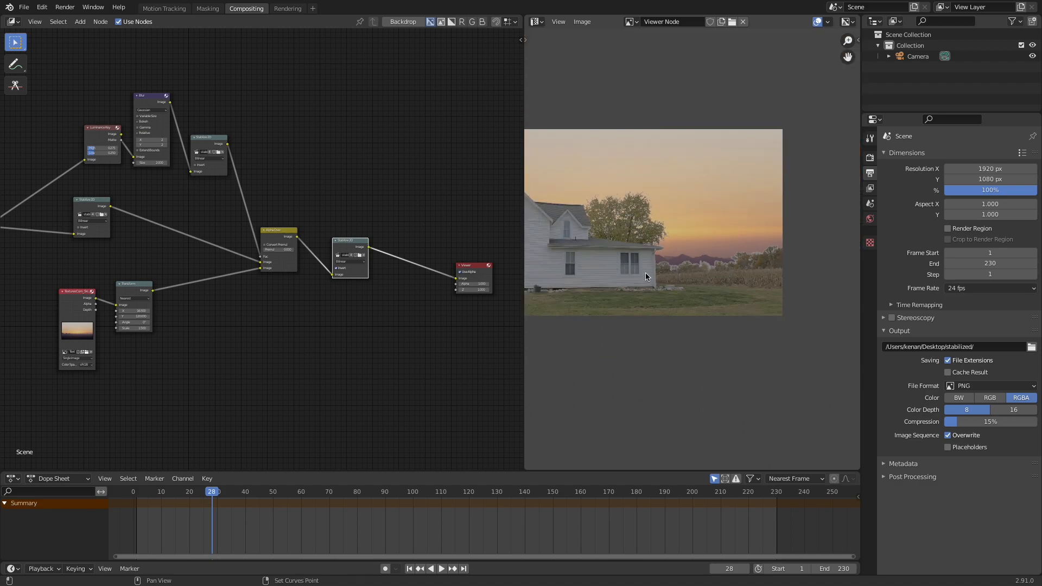
{"action": "middle_click_drag", "start_coordinate": [645, 277], "coordinate": [708, 281]}
{"action": "scroll", "coordinate": [708, 281], "scroll_direction": "down", "scroll_amount": 1}
{"action": "scroll", "coordinate": [715, 276], "scroll_direction": "up", "scroll_amount": 1}
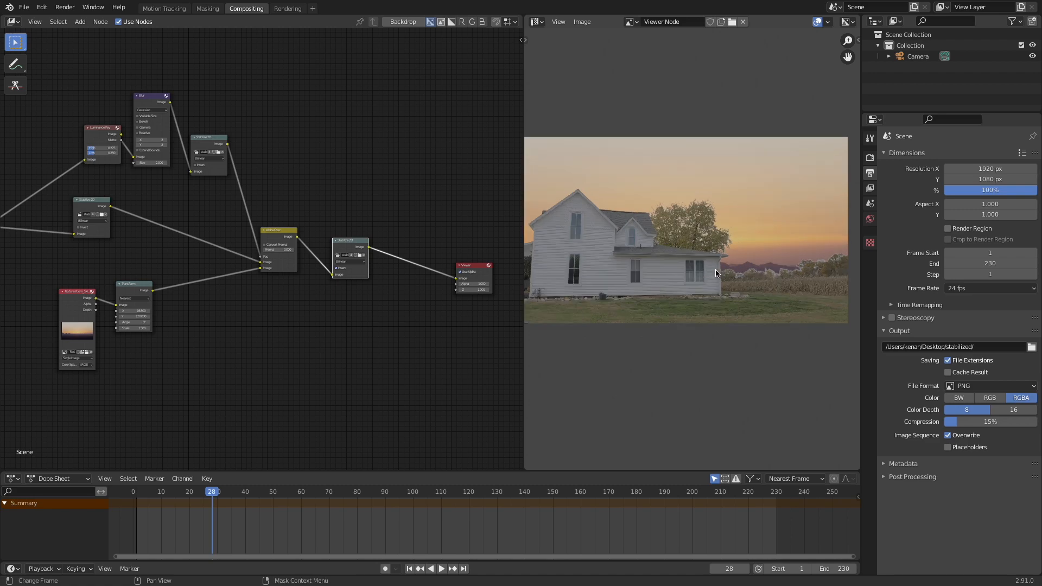
{"action": "scroll", "coordinate": [715, 274], "scroll_direction": "up", "scroll_amount": 1}
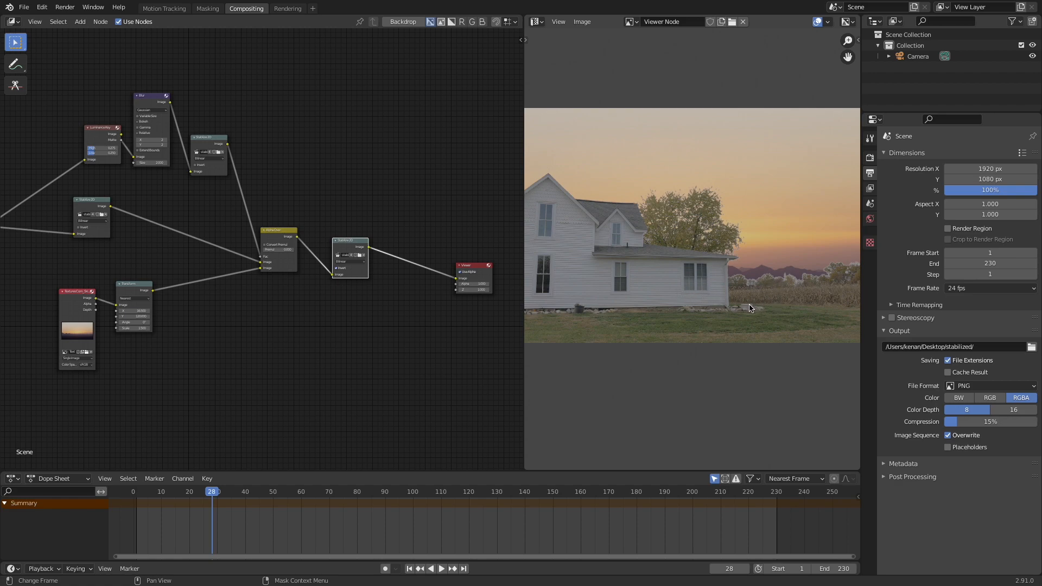
{"action": "scroll", "coordinate": [631, 276], "scroll_direction": "down", "scroll_amount": 1}
{"action": "middle_click_drag", "start_coordinate": [631, 276], "coordinate": [641, 266]}
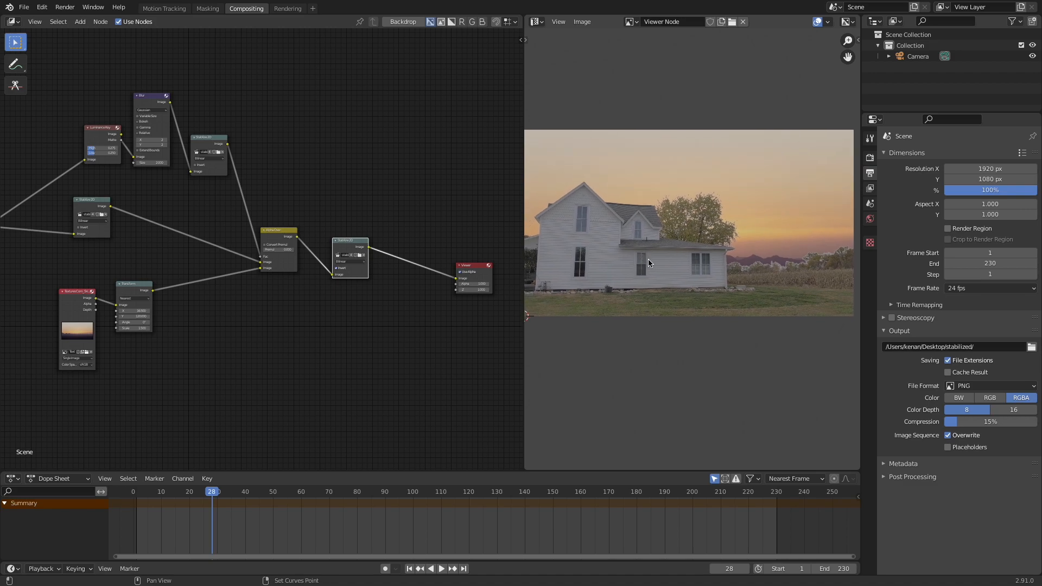
- Create a new brush texture, set its type to Clouds and name it fog
{"action": "middle_click_drag", "start_coordinate": [214, 333], "coordinate": [261, 326]}
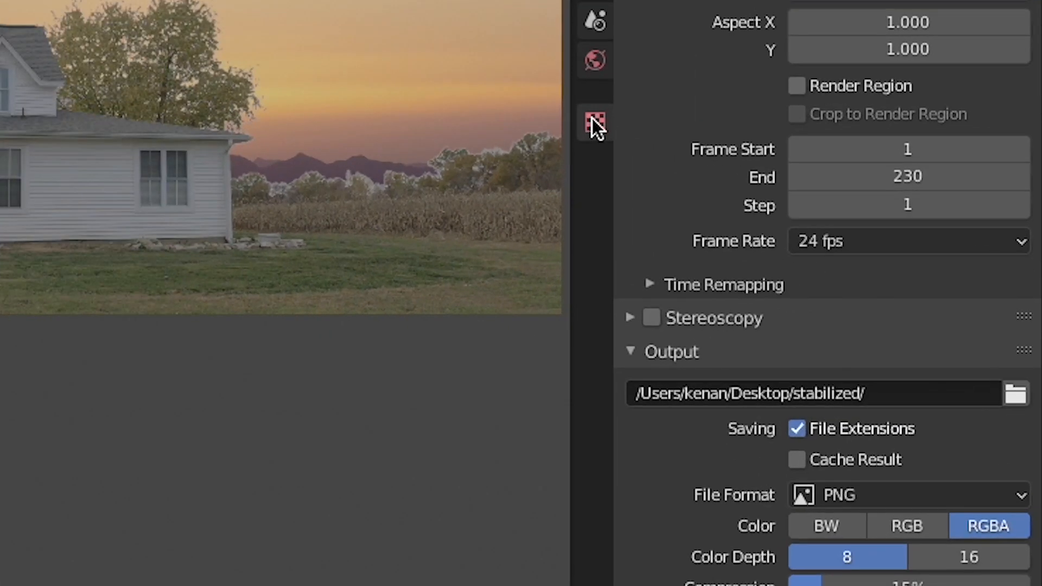
{"action": "left_click", "coordinate": [870, 243]}
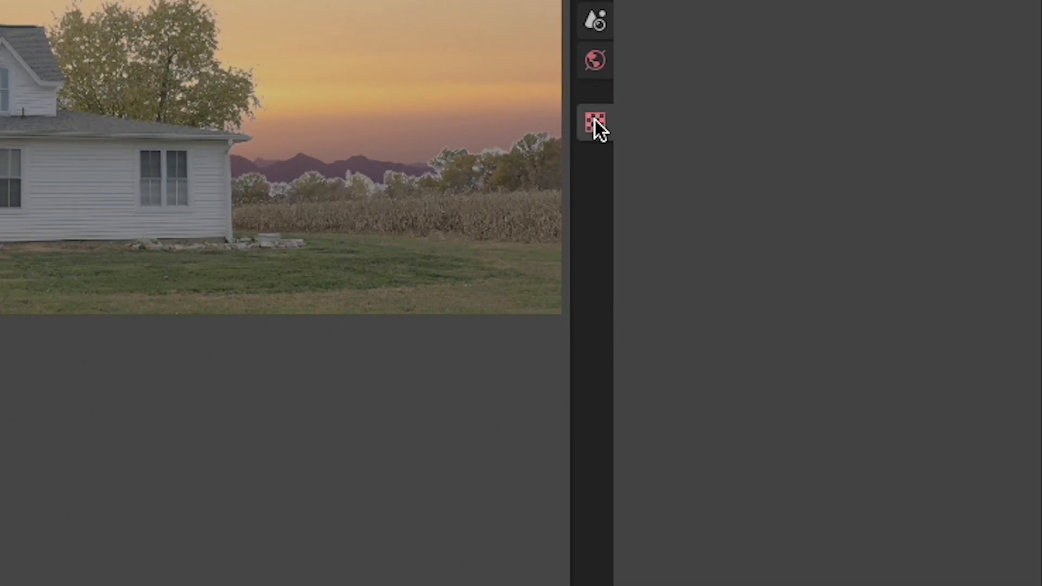
{"action": "left_click", "coordinate": [900, 125]}
{"action": "left_click", "coordinate": [838, 158]}
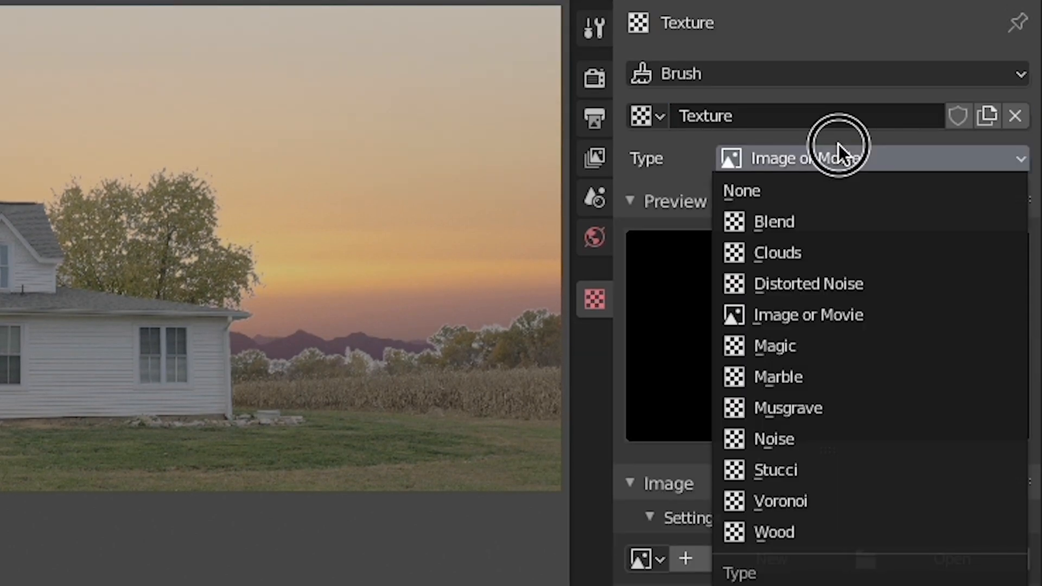
{"action": "left_click", "coordinate": [819, 255]}
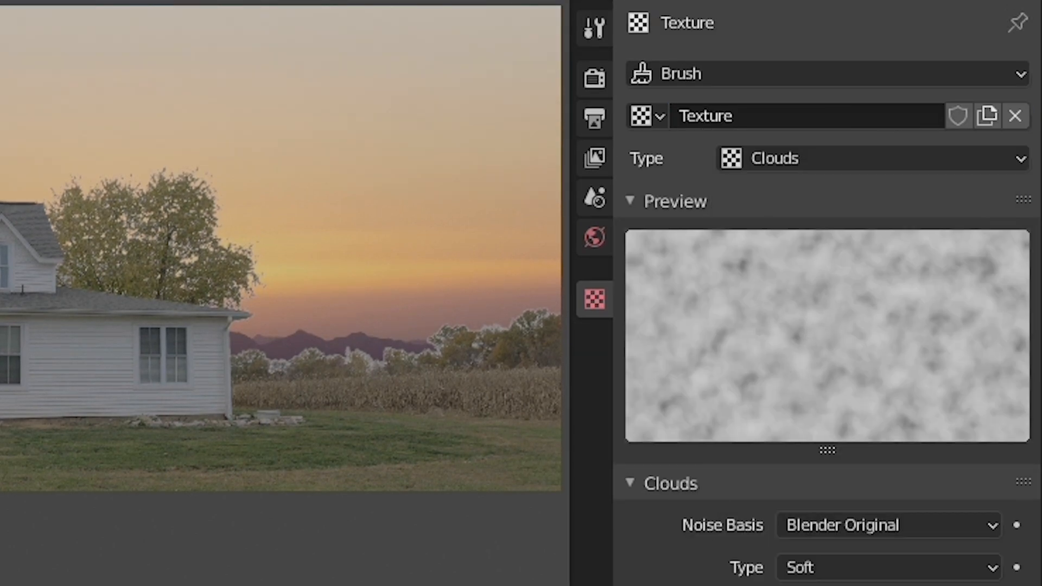
{"action": "double_click", "coordinate": [774, 115]}
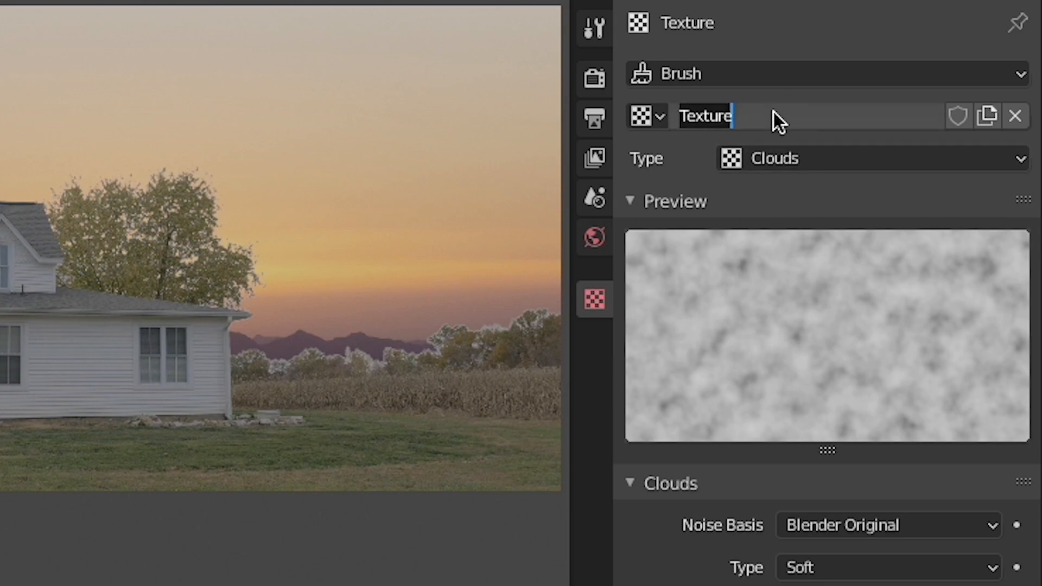
{"action": "type", "text": "fog"}
{"action": "key", "text": "Return"}
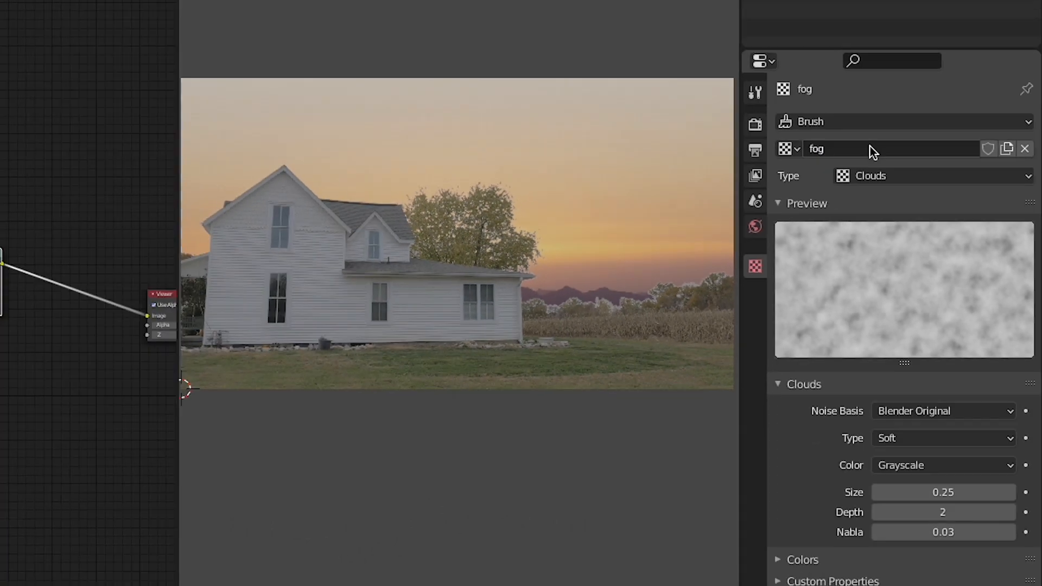
{"action": "middle_click_drag", "start_coordinate": [235, 299], "coordinate": [333, 287]}
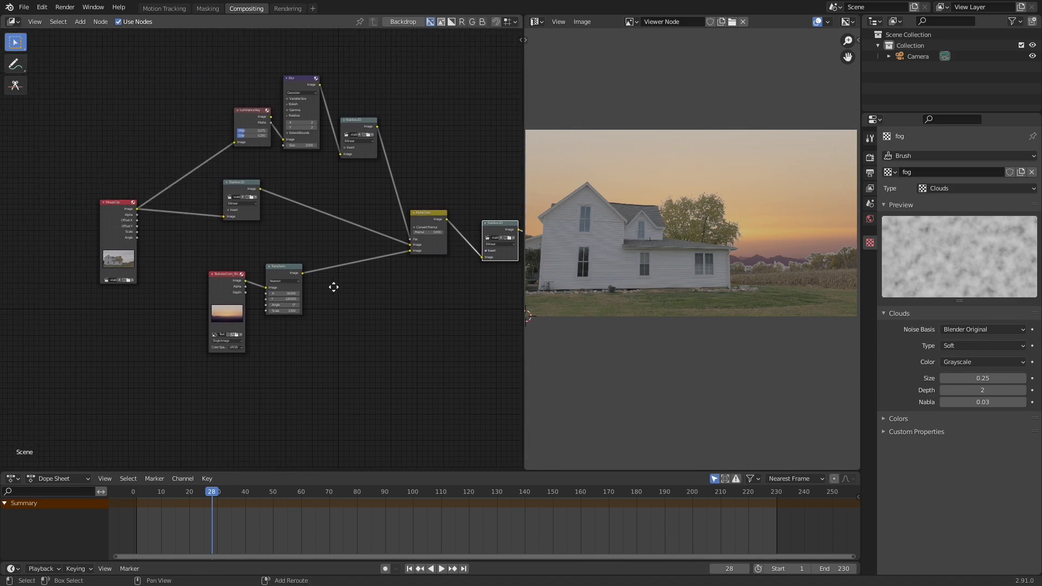
{"action": "scroll", "coordinate": [286, 324], "scroll_direction": "up", "scroll_amount": 2}
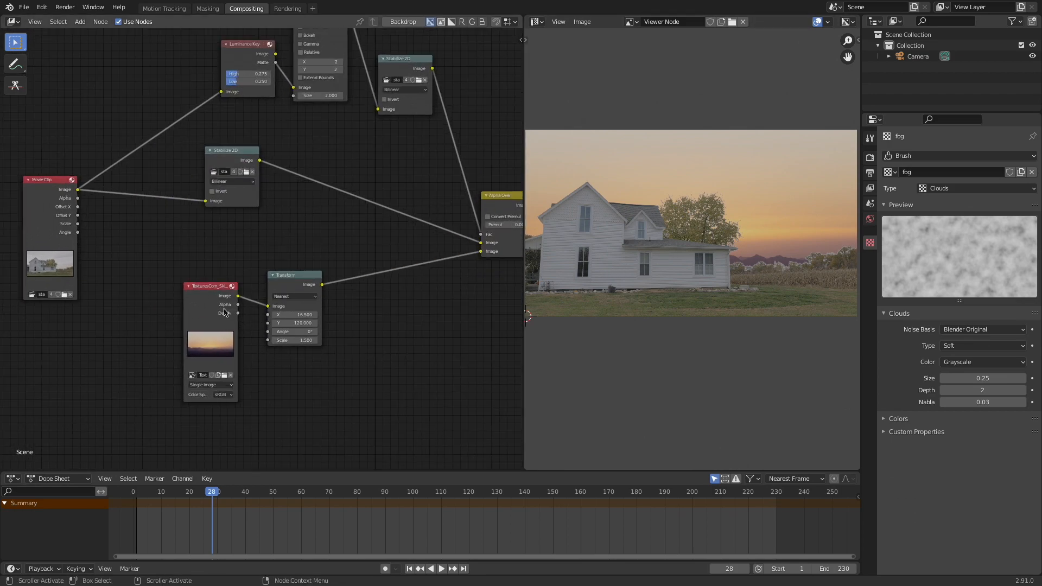
- Move the sky Image node and its Transform node away from the Alpha Over node to free space between them
{"action": "middle_click_drag", "start_coordinate": [346, 334], "coordinate": [203, 353]}
{"action": "middle_click_drag", "start_coordinate": [320, 217], "coordinate": [456, 232], "text": "shift"}
{"action": "middle_click_drag", "start_coordinate": [319, 304], "coordinate": [294, 271], "text": "shift"}
{"action": "left_click_drag", "start_coordinate": [163, 303], "coordinate": [33, 361]}
{"action": "left_click_drag", "start_coordinate": [260, 290], "coordinate": [122, 360]}
{"action": "middle_click_drag", "start_coordinate": [199, 328], "coordinate": [235, 266]}
{"action": "scroll", "coordinate": [238, 262], "scroll_direction": "down", "scroll_amount": 1}
{"action": "left_click_drag", "start_coordinate": [109, 289], "coordinate": [73, 312]}
{"action": "left_click_drag", "start_coordinate": [174, 287], "coordinate": [152, 297]}
{"action": "middle_click_drag", "start_coordinate": [389, 322], "coordinate": [386, 305], "text": "shift"}
{"action": "scroll", "coordinate": [386, 305], "scroll_direction": "up", "scroll_amount": 1}
{"action": "left_click_drag", "start_coordinate": [115, 277], "coordinate": [98, 273]}
- Add a Mix node and insert it on the link between the sky's Transform node and the Alpha Over node
{"action": "key", "text": "shift+a"}
{"action": "left_click", "coordinate": [270, 310]}
{"action": "type", "text": "mix"}
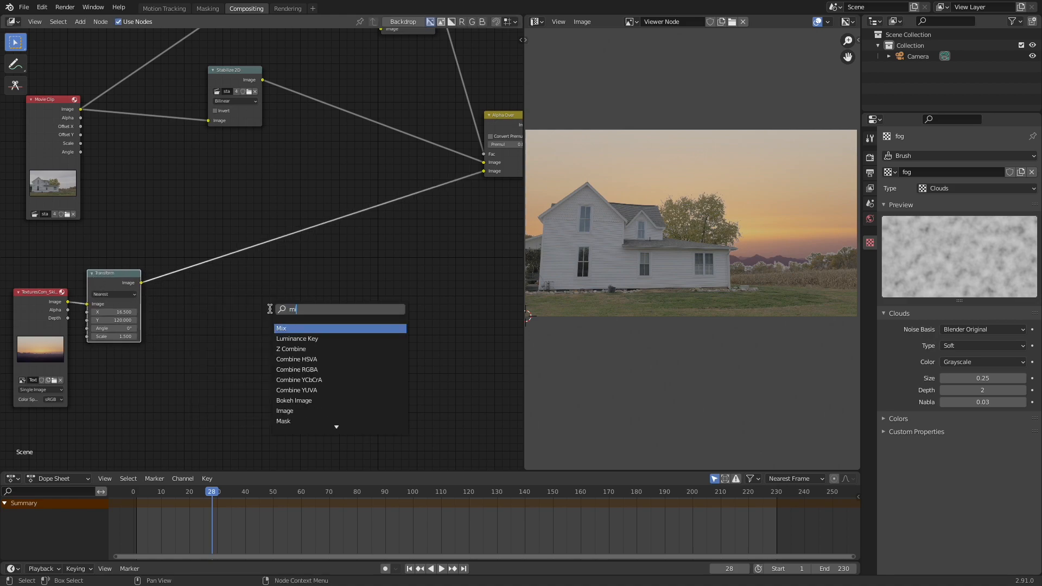
{"action": "key", "text": "Return"}
{"action": "left_click", "coordinate": [366, 204]}
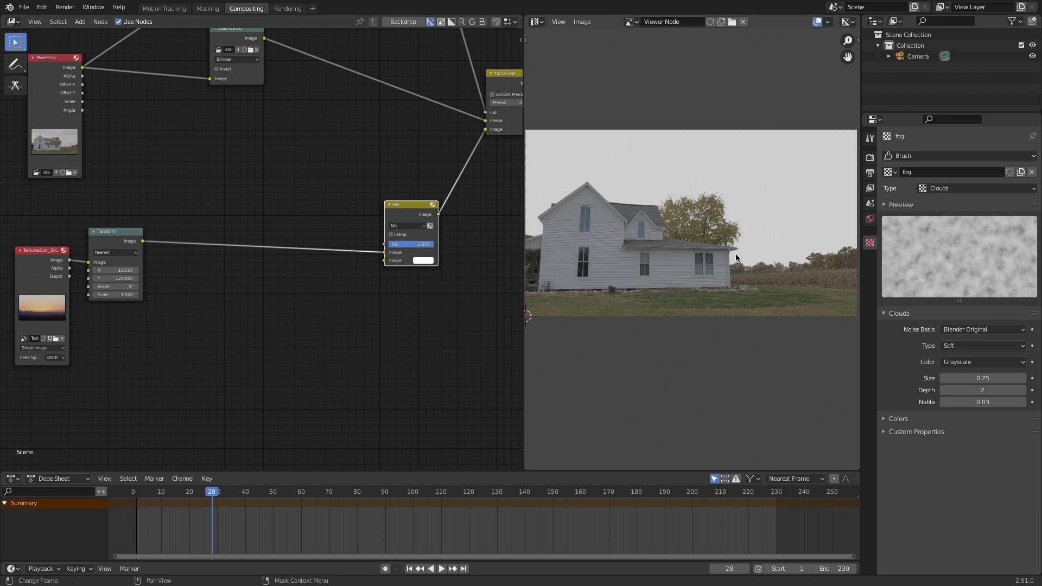
- Set the Mix node's factor to 0, then raise it to about 0.600
{"action": "left_click", "coordinate": [420, 247]}
{"action": "type", "text": "0"}
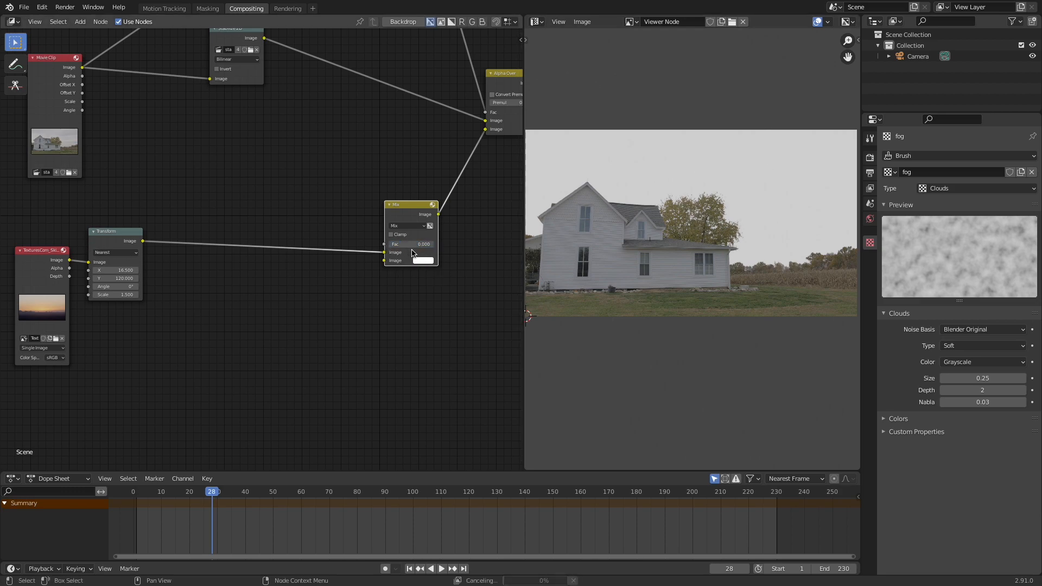
{"action": "key", "text": "Return"}
{"action": "left_click_drag", "start_coordinate": [403, 247], "coordinate": [416, 247]}
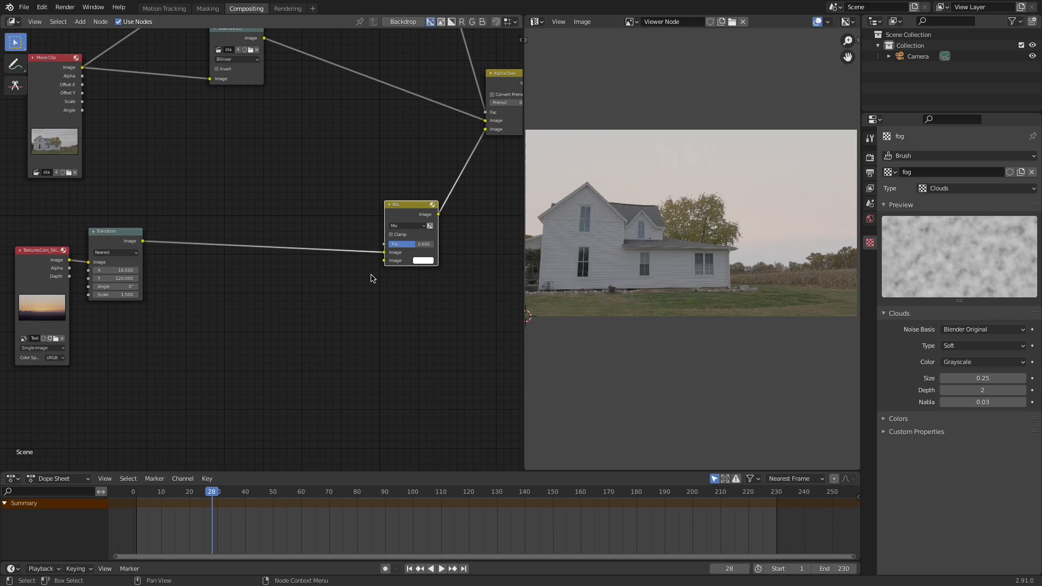
{"action": "scroll", "coordinate": [249, 341], "scroll_direction": "up", "scroll_amount": 1}
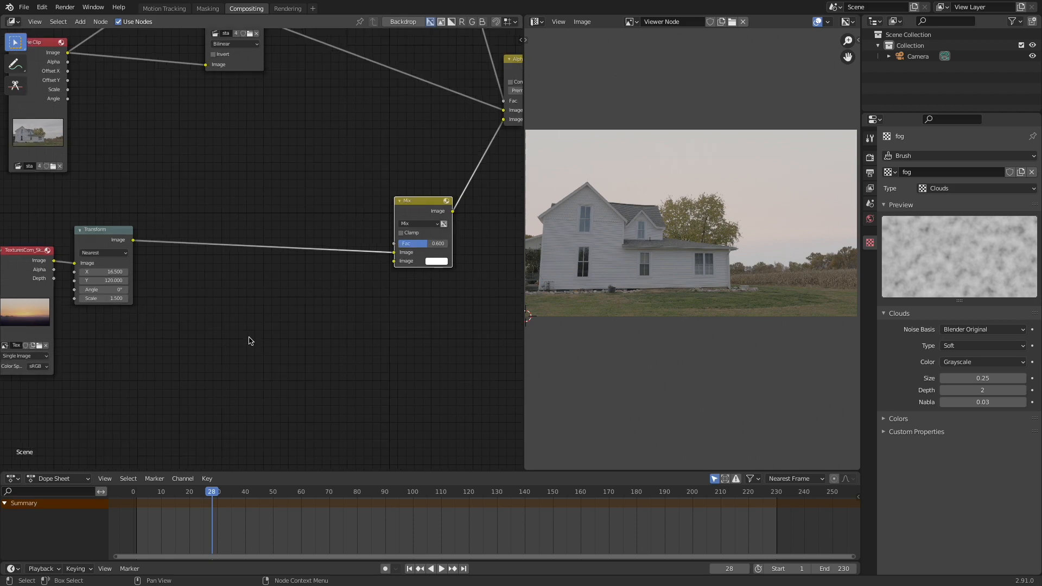
{"action": "scroll", "coordinate": [252, 343], "scroll_direction": "down", "scroll_amount": 1}
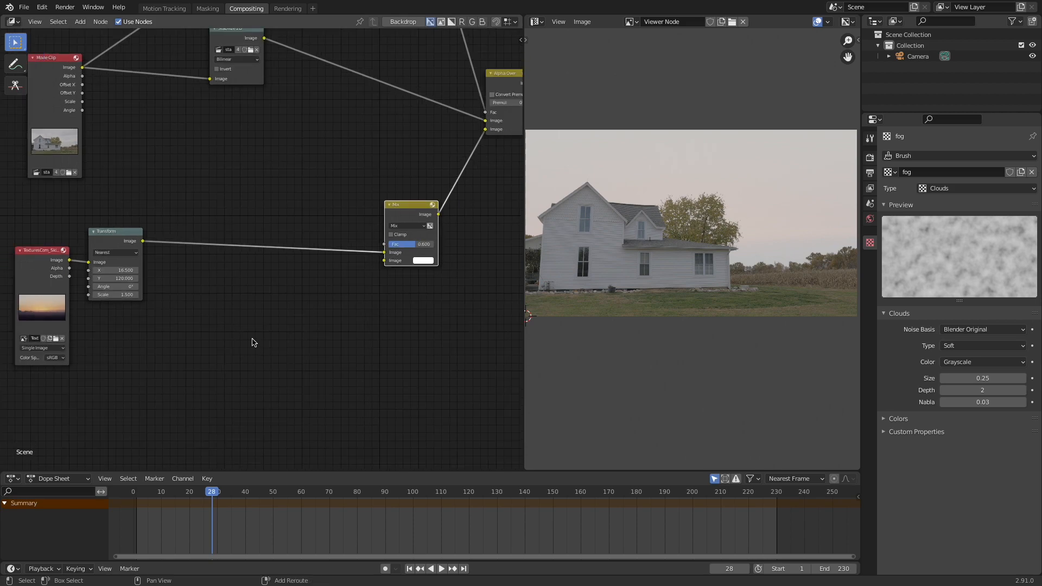
- Add a Texture node below the sky branch, beside the sky's Transform node
{"action": "key", "text": "shift+a"}
{"action": "left_click", "coordinate": [260, 328]}
{"action": "type", "text": "imag"}
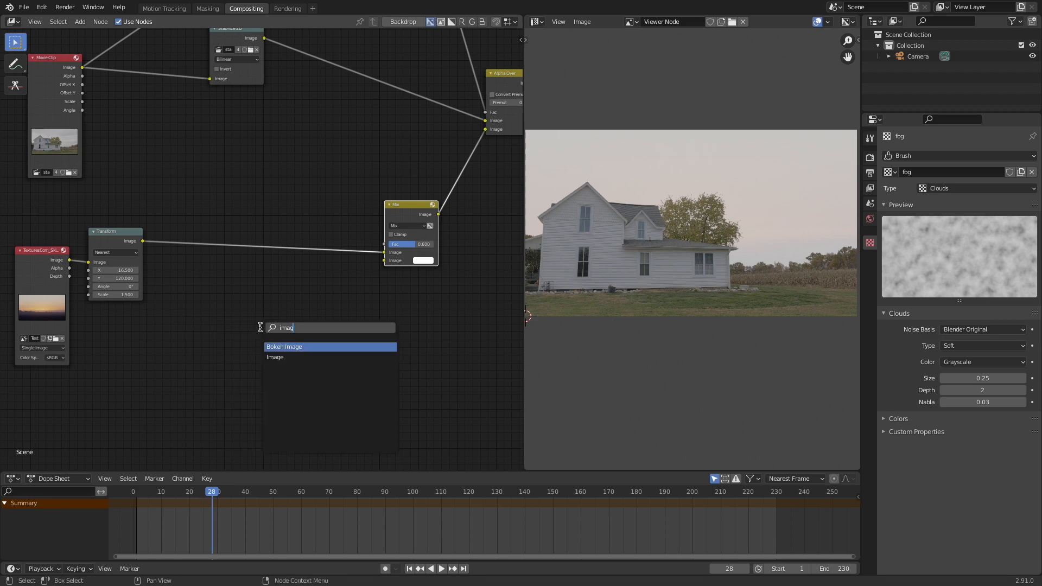
{"action": "key", "text": "BackSpace"}
{"action": "key", "text": "BackSpace"}
{"action": "key", "text": "BackSpace"}
{"action": "key", "text": "BackSpace"}
{"action": "type", "text": "te"}
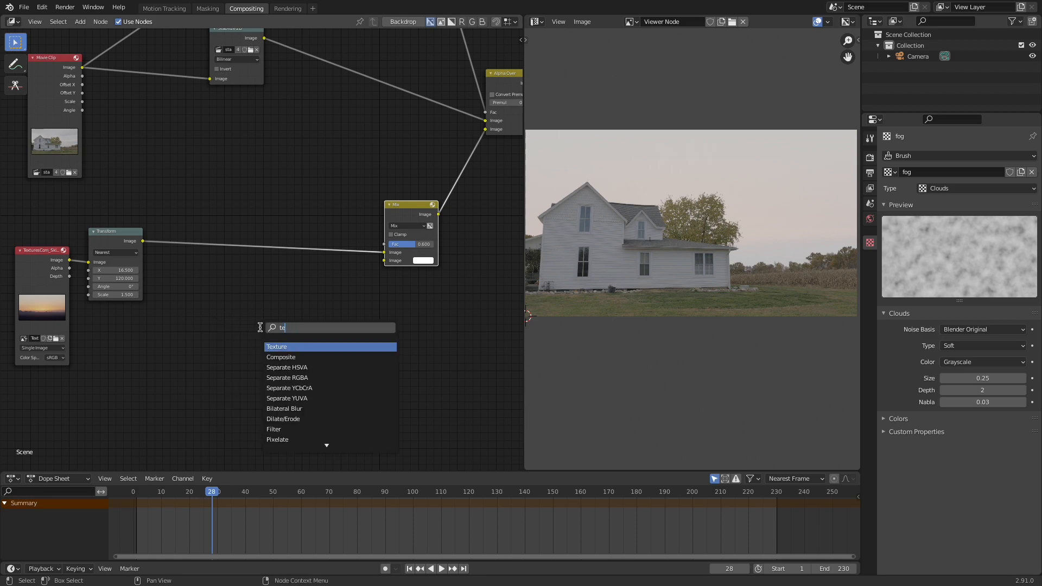
{"action": "key", "text": "Return"}
{"action": "left_click", "coordinate": [237, 285]}
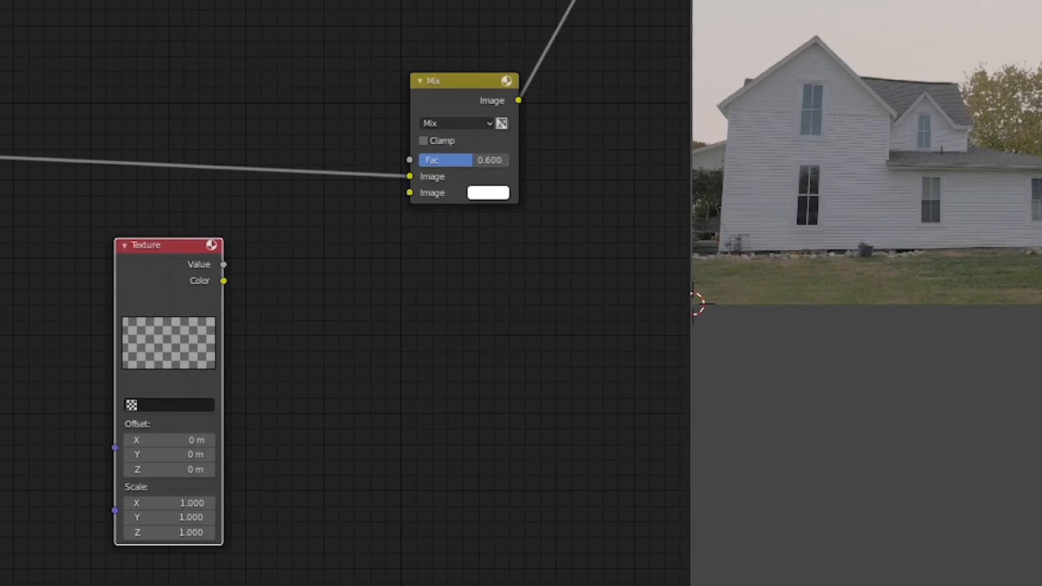
- Assign the fog texture to the Texture node and connect its Color output to the Mix node's second Image input
{"action": "left_click", "coordinate": [133, 405]}
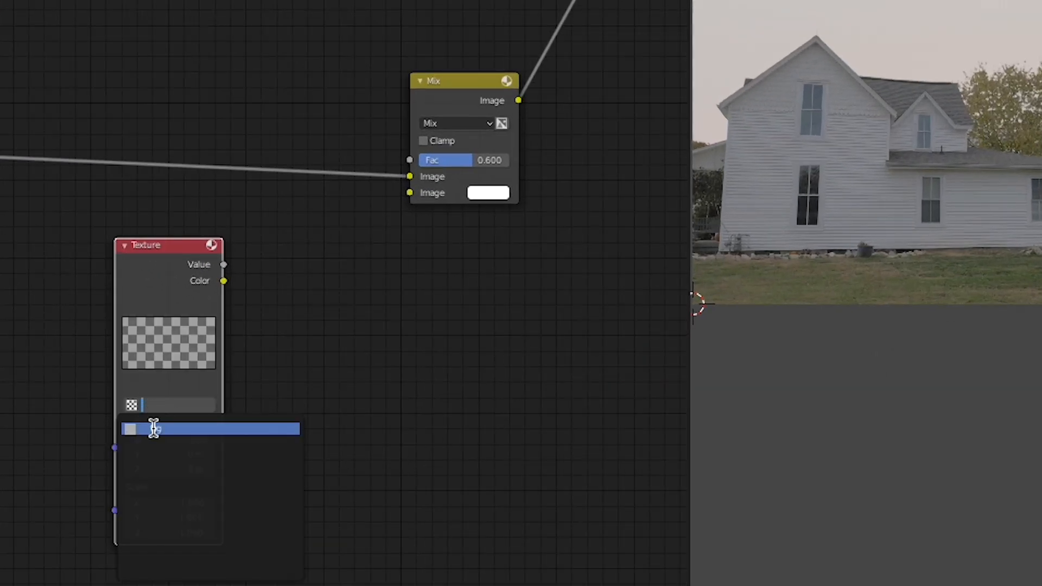
{"action": "left_click", "coordinate": [195, 429]}
{"action": "left_click_drag", "start_coordinate": [136, 283], "coordinate": [87, 309]}
{"action": "left_click_drag", "start_coordinate": [174, 311], "coordinate": [419, 194]}
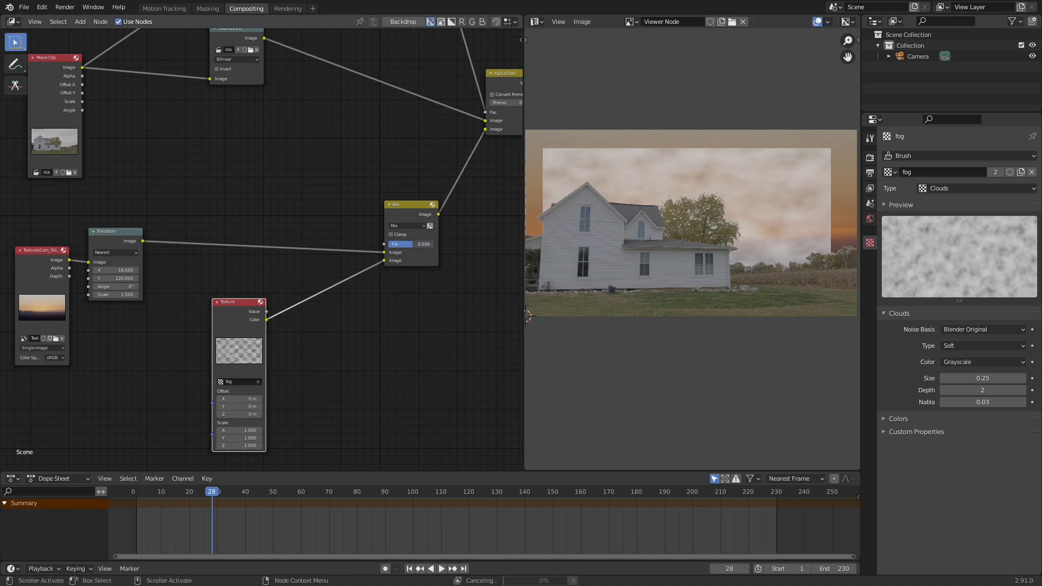
- Try Screen and Soft Light blending on the Mix node, and settle on Screen
{"action": "left_click", "coordinate": [411, 226]}
{"action": "left_click", "coordinate": [407, 277]}
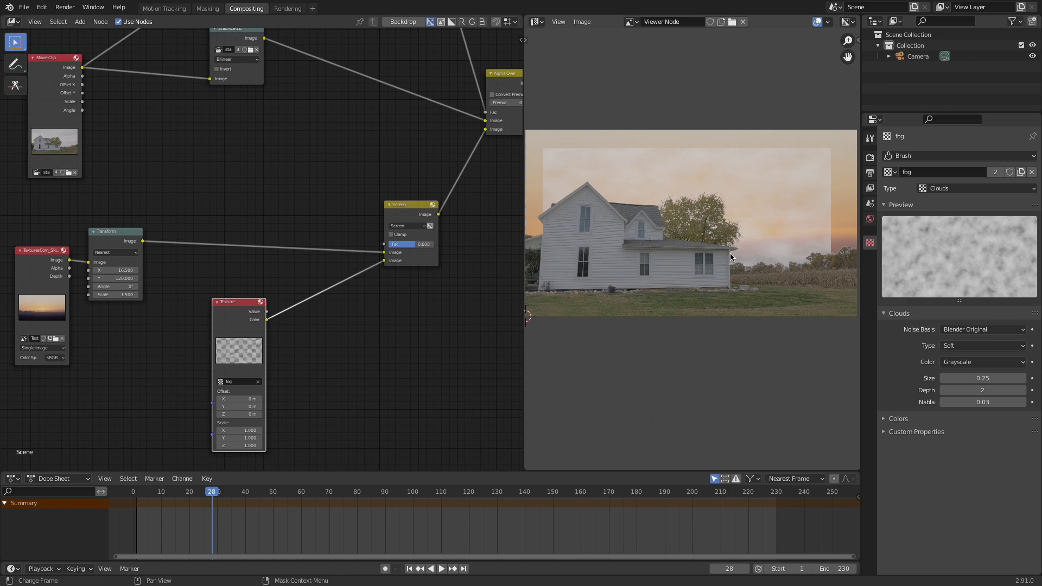
{"action": "left_click", "coordinate": [407, 226]}
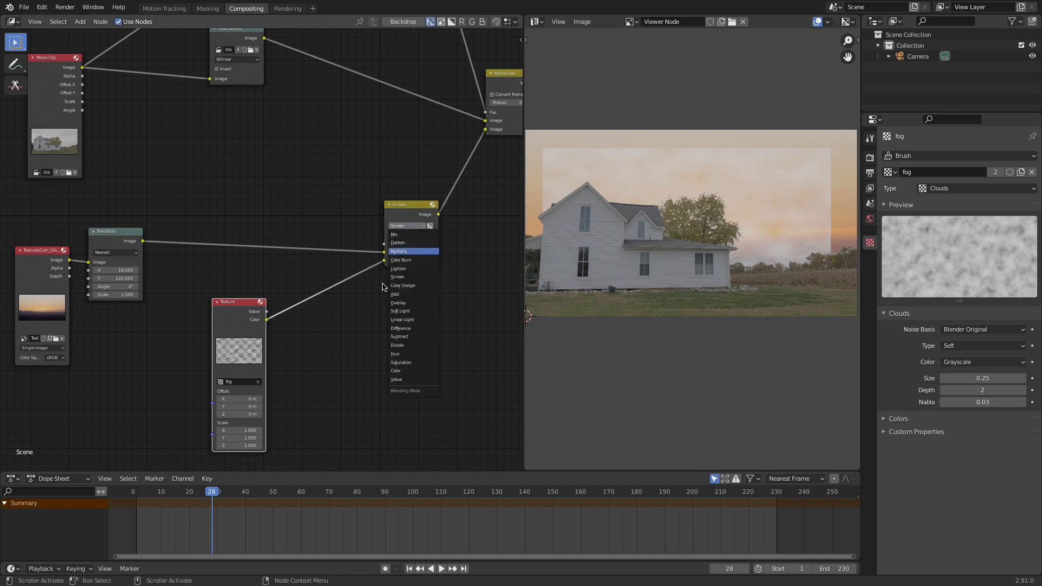
{"action": "left_click", "coordinate": [408, 313]}
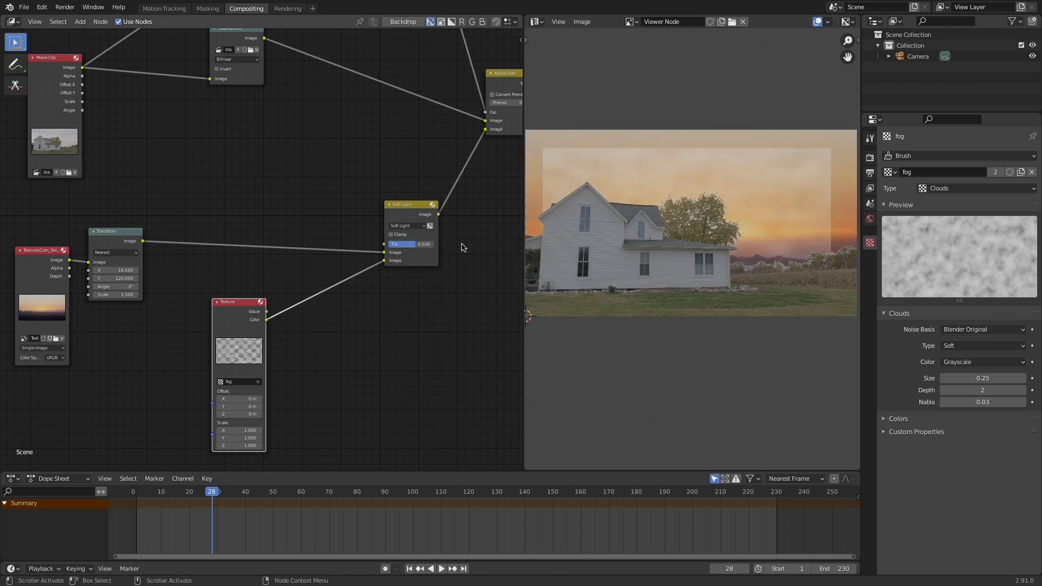
{"action": "left_click", "coordinate": [407, 225]}
{"action": "left_click", "coordinate": [402, 277]}
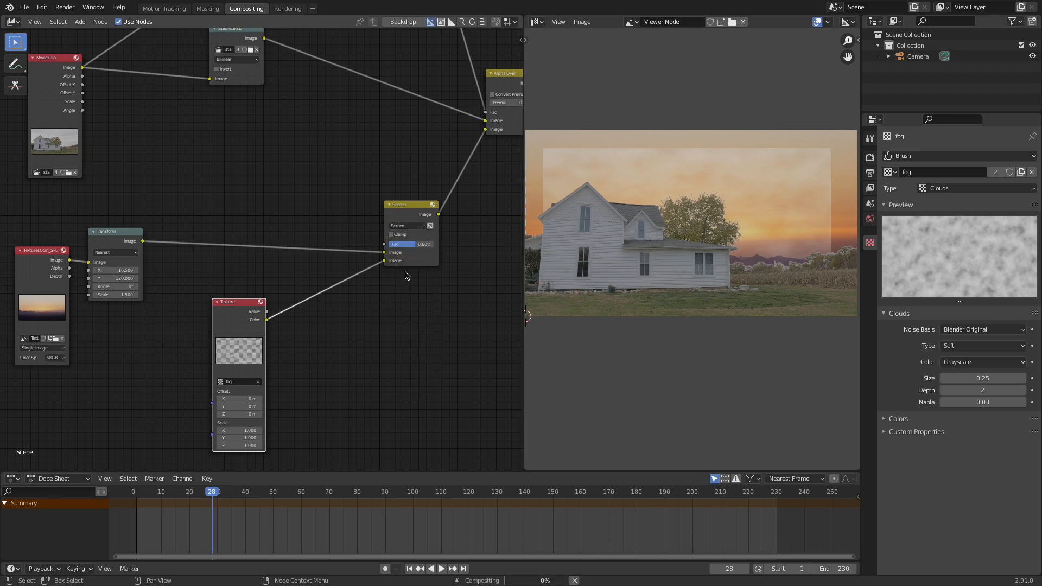
{"action": "left_click", "coordinate": [402, 277]}
- Duplicate the sky's Transform node and insert the copy between the fog Texture and Screen nodes, checking the fog coverage in the composite
{"action": "middle_click_drag", "start_coordinate": [402, 277], "coordinate": [406, 259]}
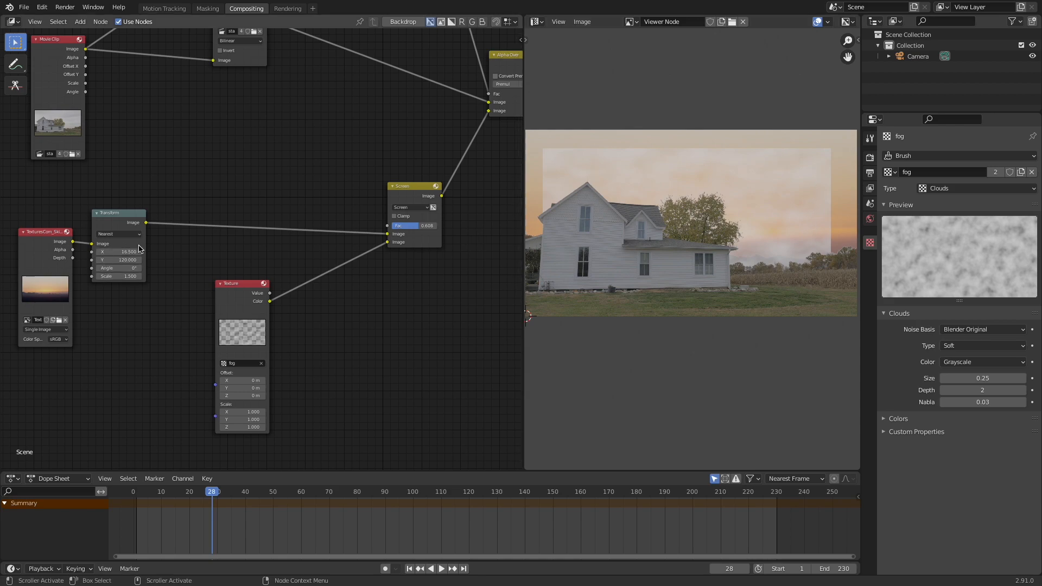
{"action": "left_click_drag", "start_coordinate": [145, 248], "coordinate": [144, 244]}
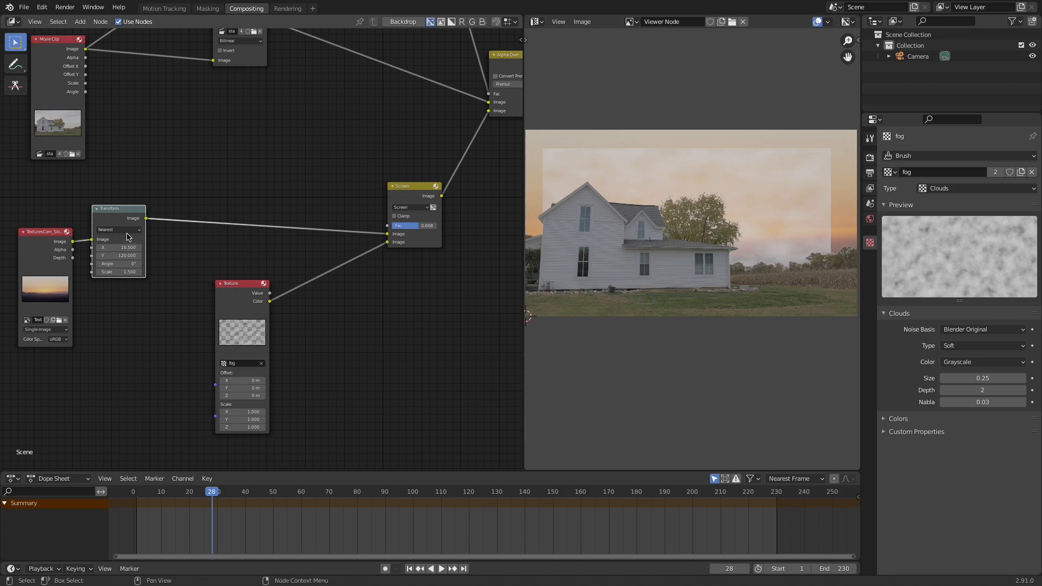
{"action": "key", "text": "shift+d"}
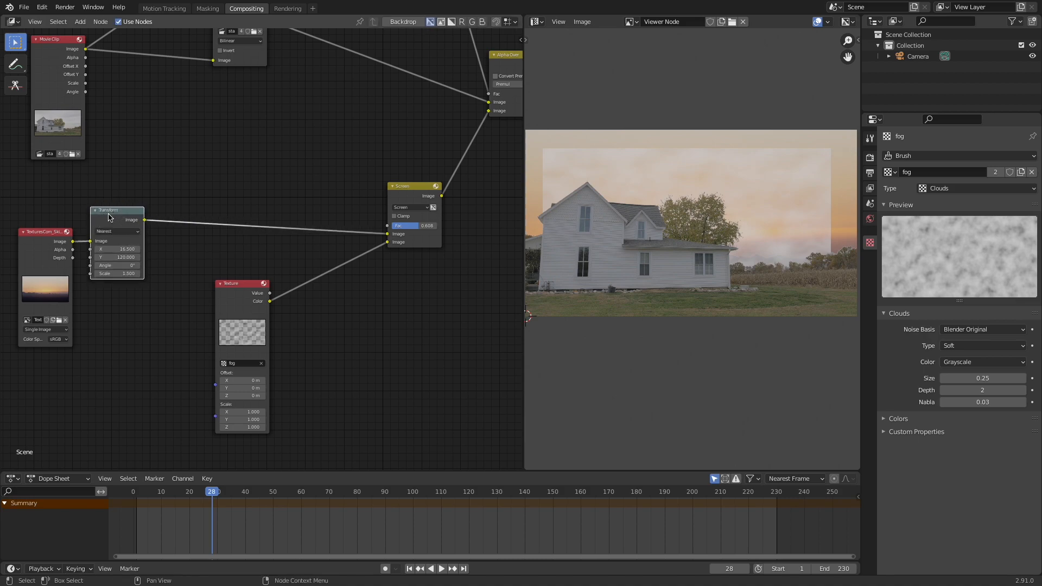
{"action": "left_click", "coordinate": [340, 292]}
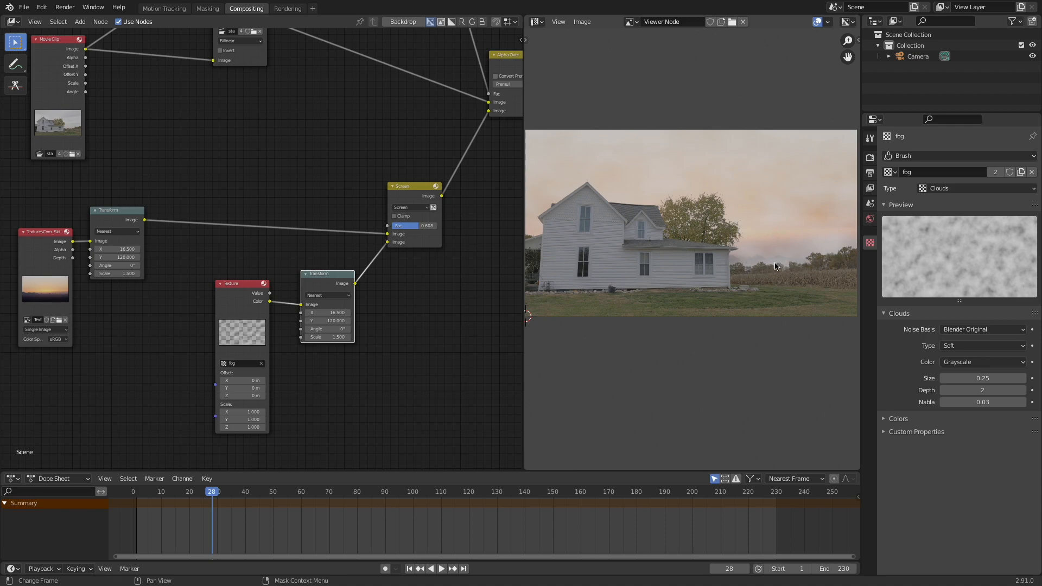
{"action": "middle_click_drag", "start_coordinate": [815, 247], "coordinate": [783, 249]}
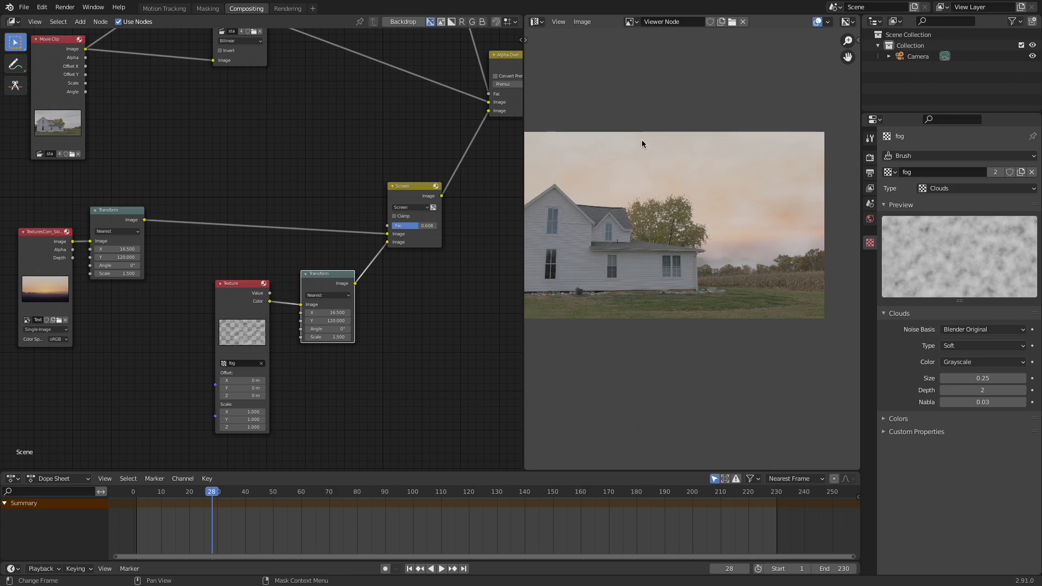
{"action": "middle_click_drag", "start_coordinate": [629, 181], "coordinate": [647, 181]}
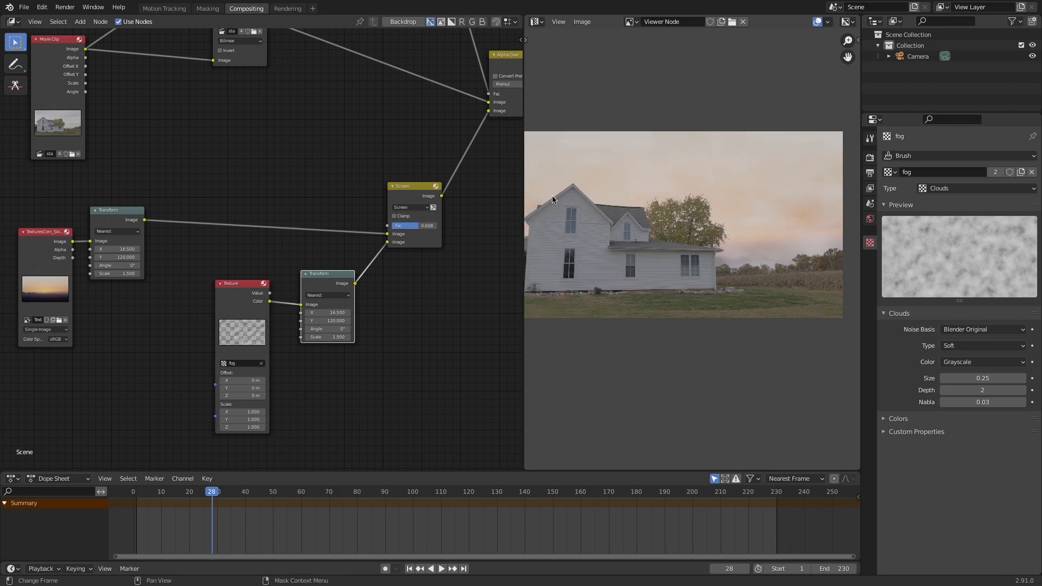
{"action": "middle_click_drag", "start_coordinate": [755, 254], "coordinate": [734, 251]}
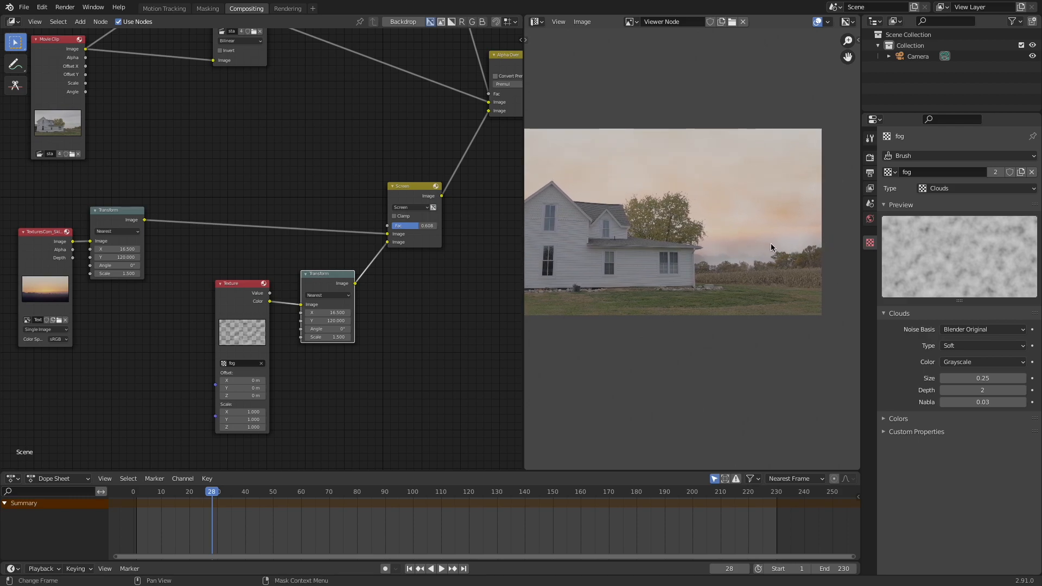
- Add a Box Mask node beside the fog Texture node
{"action": "left_click_drag", "start_coordinate": [234, 292], "coordinate": [238, 297]}
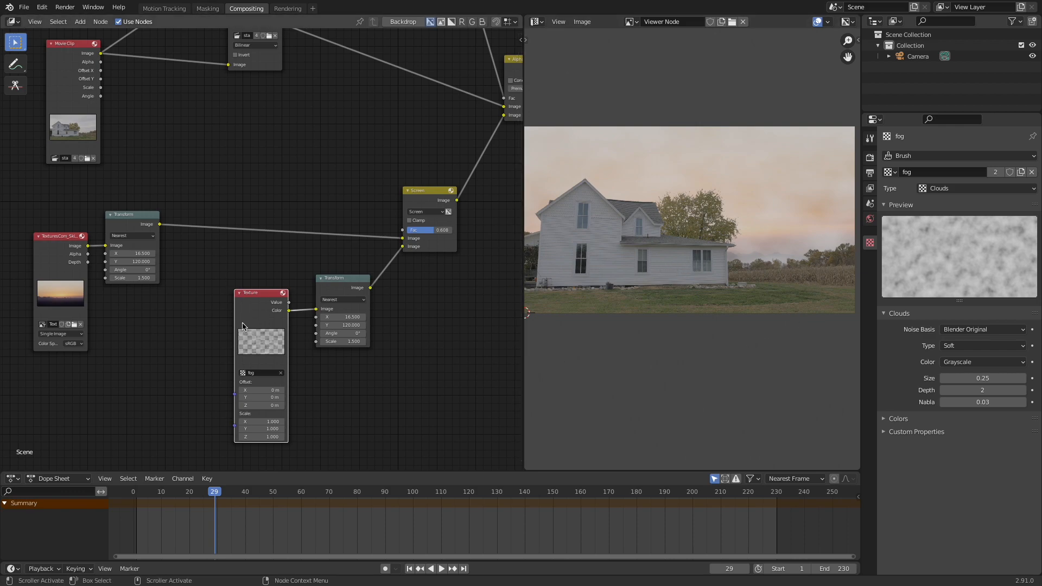
{"action": "key", "text": "shift+a"}
{"action": "left_click", "coordinate": [181, 318]}
{"action": "type", "text": "bo"}
{"action": "key", "text": "Down"}
{"action": "key", "text": "Down"}
{"action": "key", "text": "Return"}
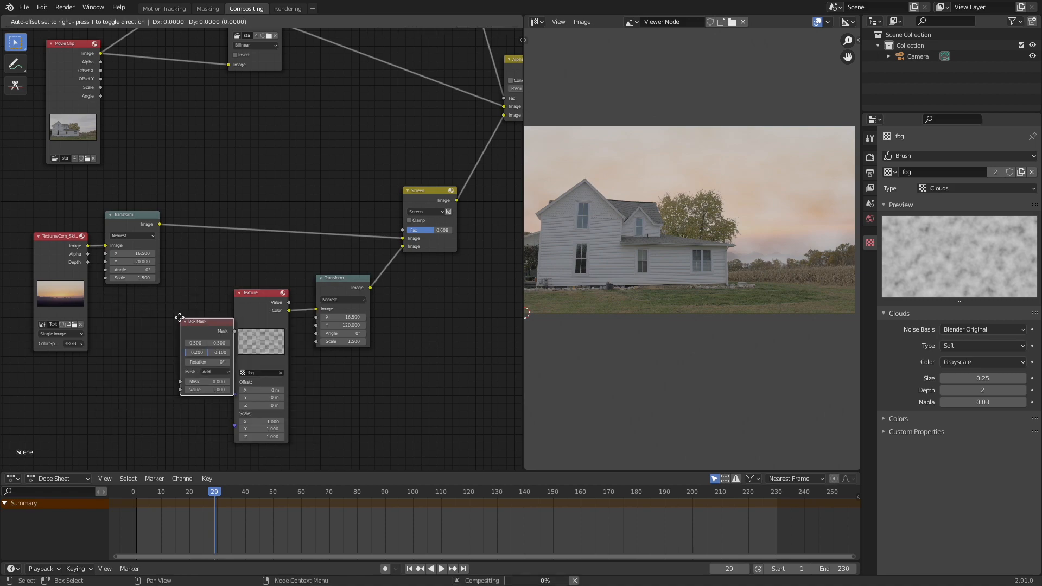
{"action": "left_click", "coordinate": [174, 268]}
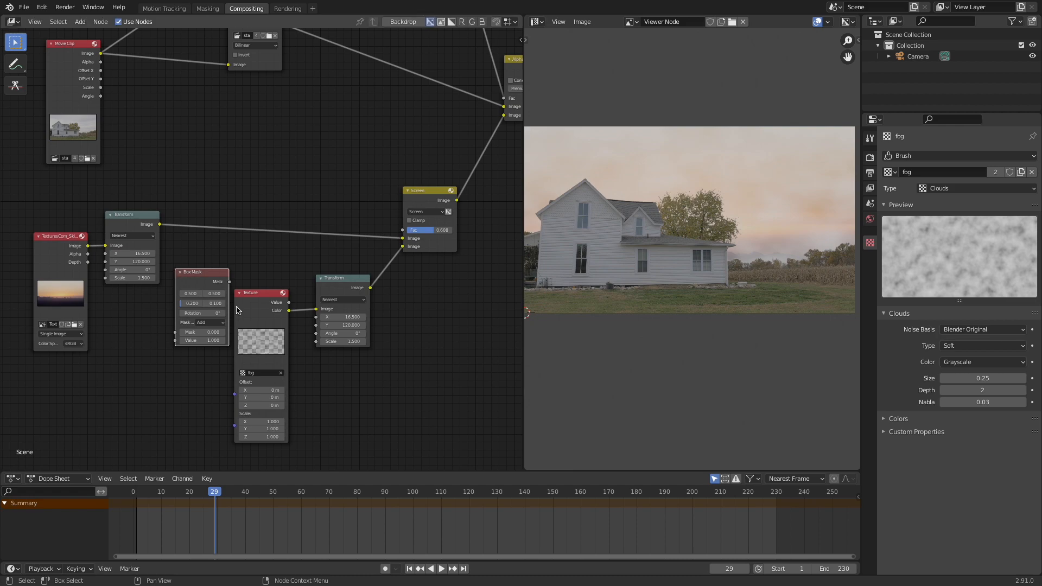
- Move the fog Texture node and its Transform node down, clear of the Box Mask node
{"action": "left_click_drag", "start_coordinate": [250, 296], "coordinate": [256, 340]}
{"action": "left_click_drag", "start_coordinate": [345, 294], "coordinate": [347, 298]}
{"action": "left_click", "coordinate": [357, 333]}
{"action": "scroll", "coordinate": [357, 334], "scroll_direction": "up", "scroll_amount": 1}
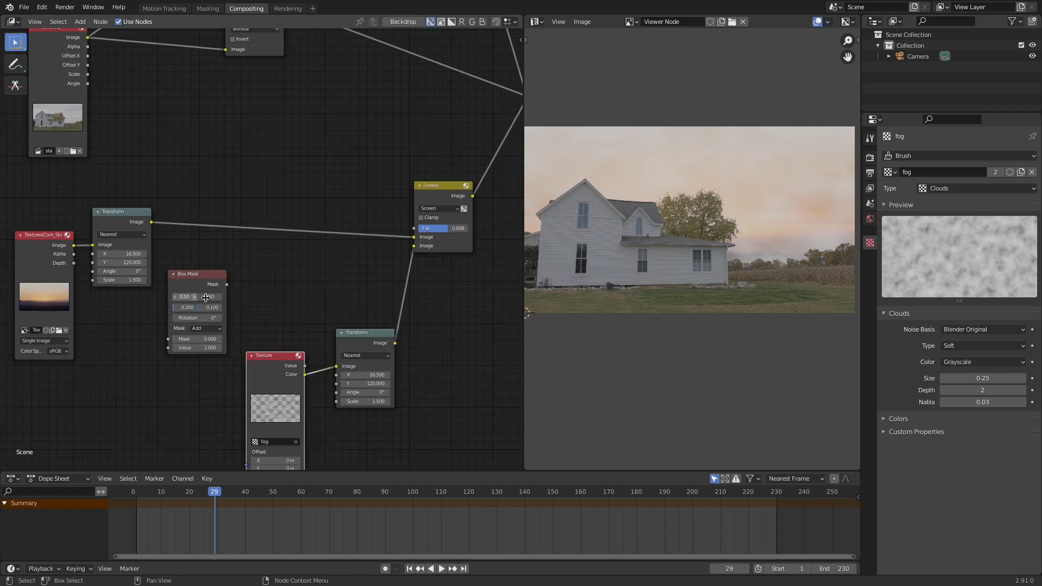
- Preview the Box Mask and set its Y to 0.100, width to 1.254 and height to 0.356
{"action": "left_click", "coordinate": [211, 290], "text": "ctrl+shift"}
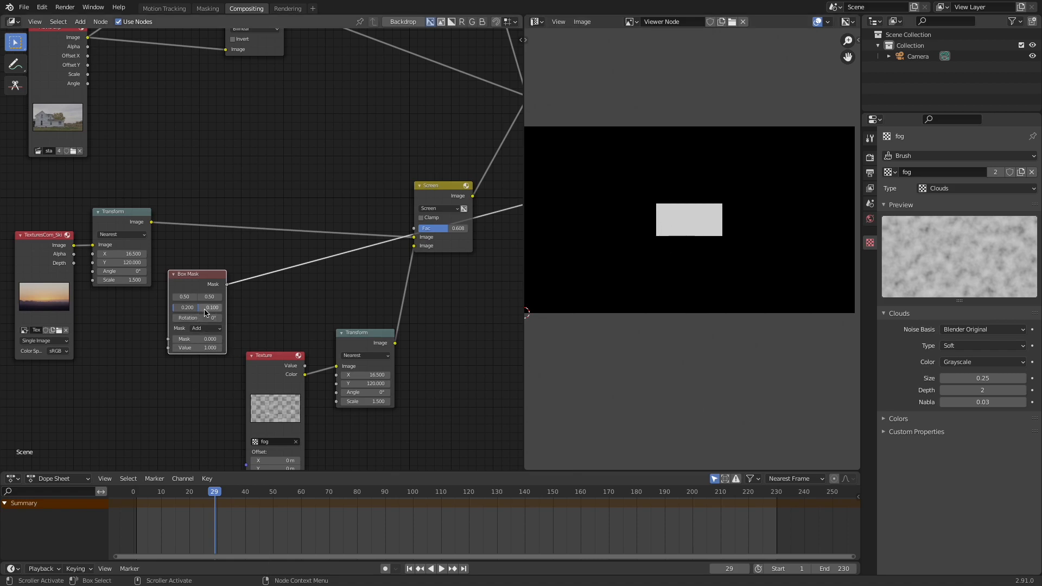
{"action": "mouse_move", "coordinate": [226, 302]}
{"action": "left_mouse_down"}
{"action": "mouse_move", "coordinate": [298, 303]}
{"action": "mouse_move", "coordinate": [280, 269]}
{"action": "mouse_move", "coordinate": [297, 285]}
{"action": "mouse_move", "coordinate": [267, 283]}
{"action": "mouse_move", "coordinate": [285, 294]}
{"action": "mouse_move", "coordinate": [240, 295]}
{"action": "left_mouse_up"}
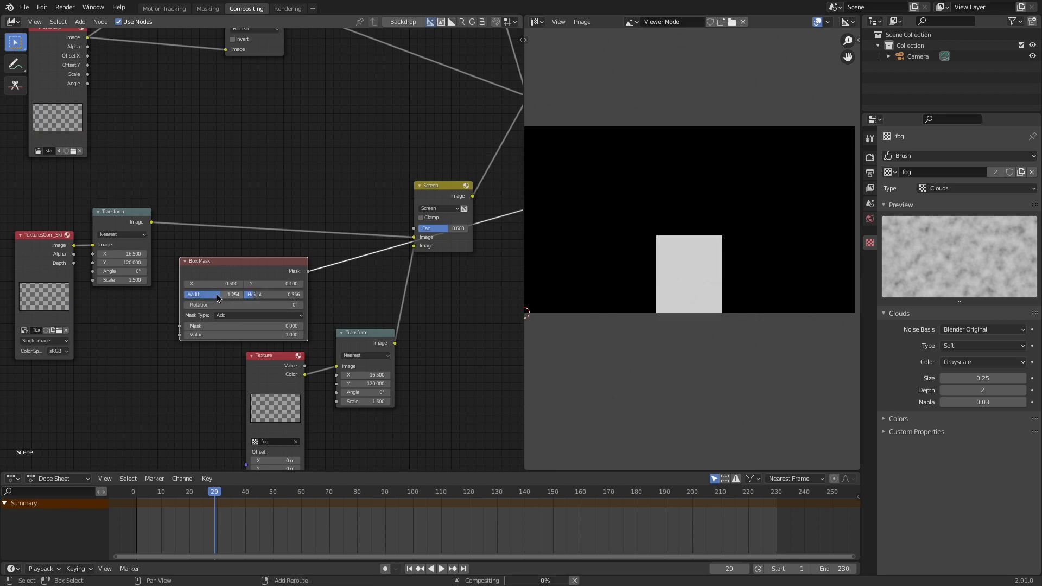
{"action": "scroll", "coordinate": [791, 285], "scroll_direction": "down", "scroll_amount": 2}
{"action": "scroll", "coordinate": [684, 214], "scroll_direction": "up", "scroll_amount": 1}
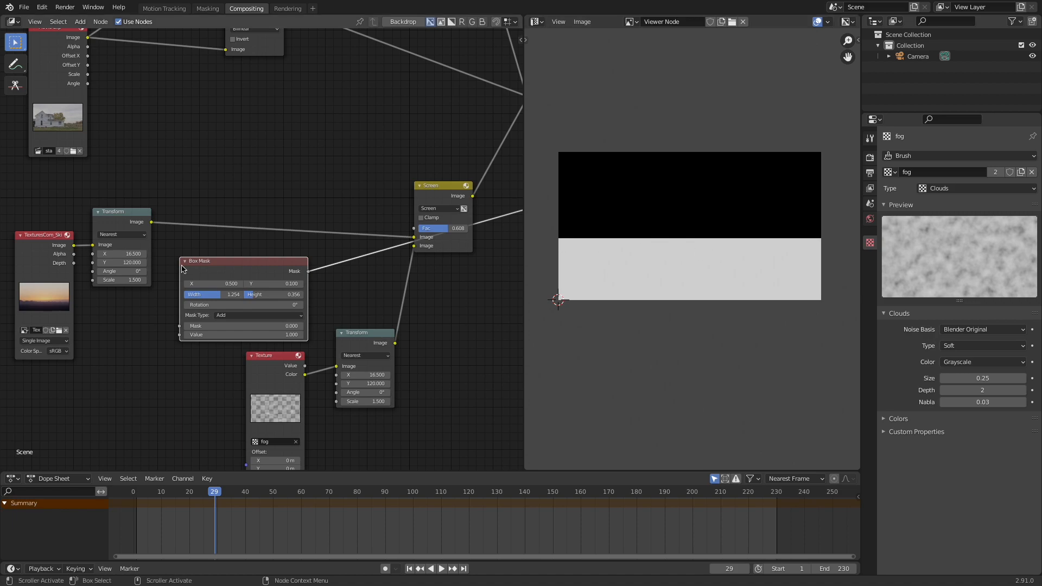
- Connect the Box Mask output to the Screen node's factor and preview the Alpha Over result
{"action": "left_click_drag", "start_coordinate": [308, 271], "coordinate": [414, 228]}
{"action": "scroll", "coordinate": [414, 228], "scroll_direction": "down", "scroll_amount": 1}
{"action": "middle_click_drag", "start_coordinate": [414, 229], "coordinate": [395, 230]}
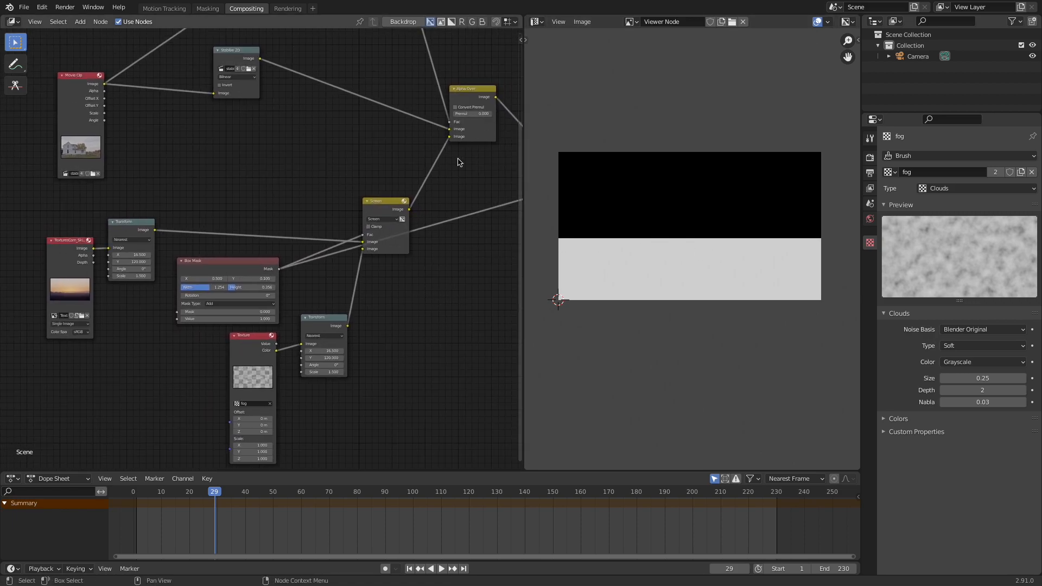
{"action": "left_click", "coordinate": [477, 97], "text": "ctrl+shift"}
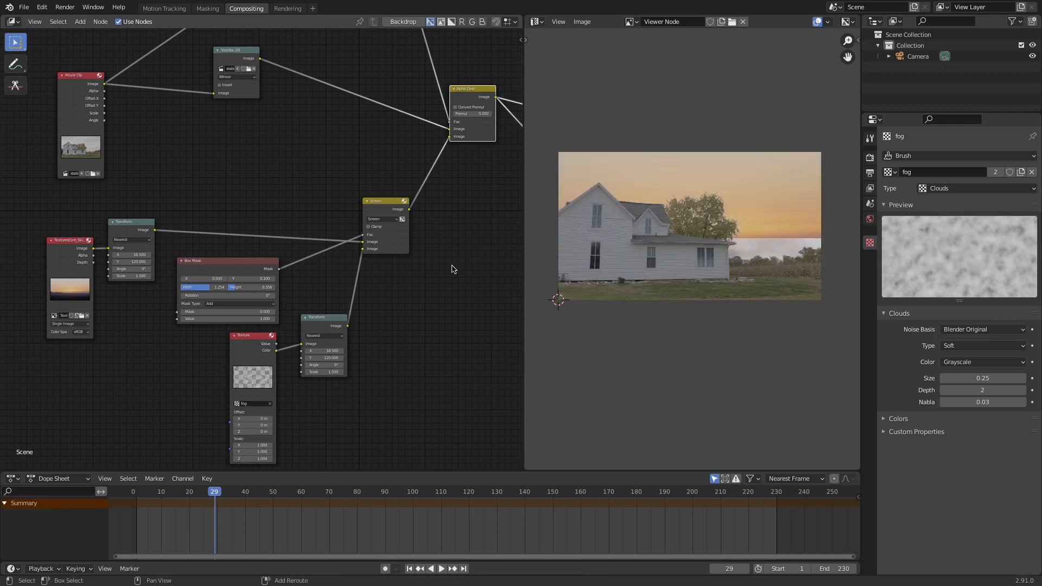
- Preview the final inverted Stabilize 2D output and examine the masked fog's edge above the treeline beside the house
{"action": "scroll", "coordinate": [443, 263], "scroll_direction": "down", "scroll_amount": 3}
{"action": "middle_click_drag", "start_coordinate": [442, 263], "coordinate": [251, 294]}
{"action": "left_click", "coordinate": [308, 169], "text": "ctrl+shift"}
{"action": "middle_click_drag", "start_coordinate": [200, 258], "coordinate": [368, 231]}
{"action": "scroll", "coordinate": [255, 273], "scroll_direction": "up", "scroll_amount": 1}
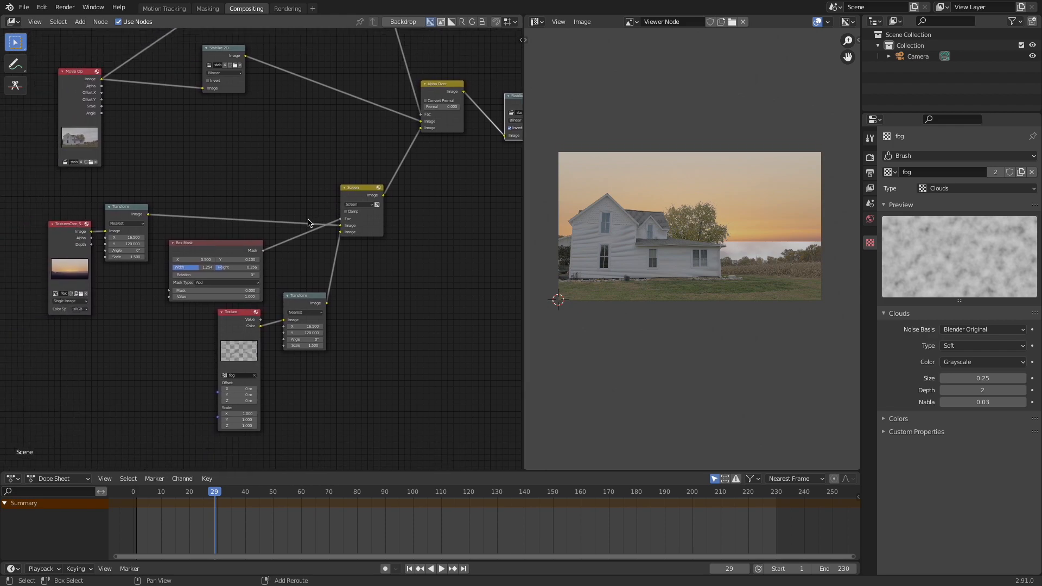
{"action": "scroll", "coordinate": [368, 230], "scroll_direction": "up", "scroll_amount": 1}
{"action": "scroll", "coordinate": [703, 255], "scroll_direction": "up", "scroll_amount": 2}
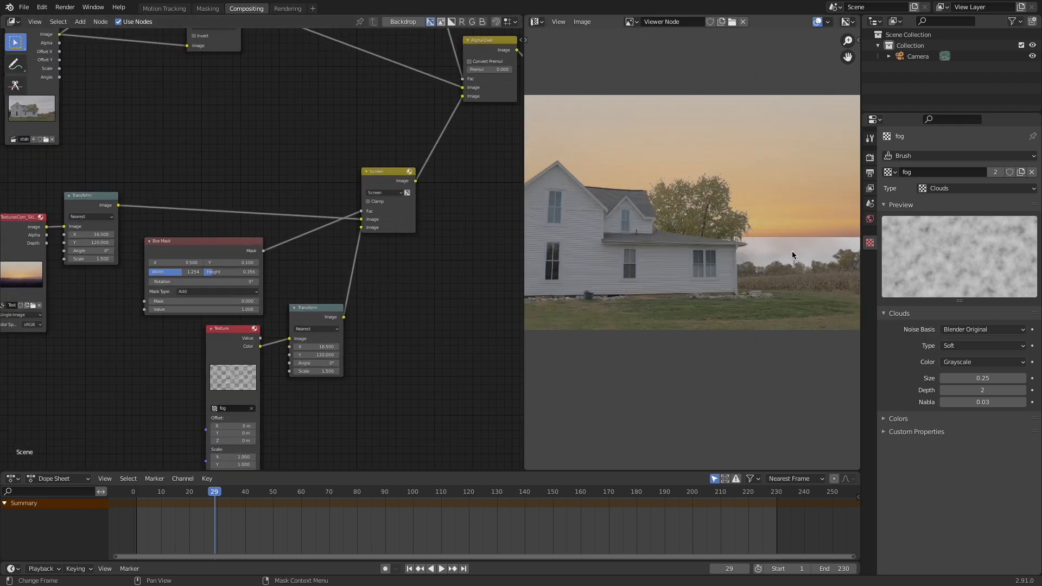
{"action": "middle_click_drag", "start_coordinate": [793, 250], "coordinate": [640, 253]}
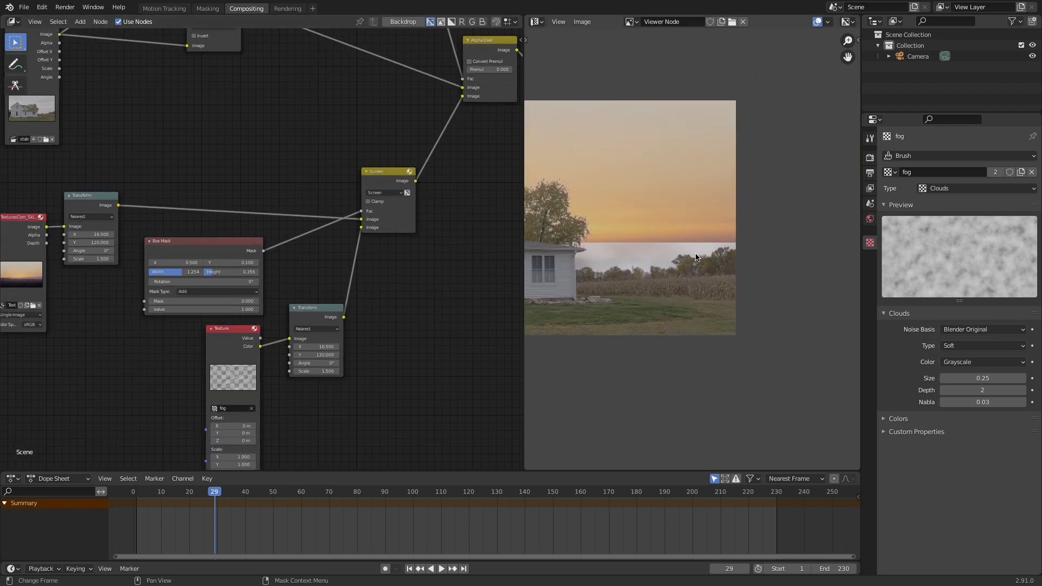
{"action": "middle_click_drag", "start_coordinate": [647, 258], "coordinate": [766, 256]}
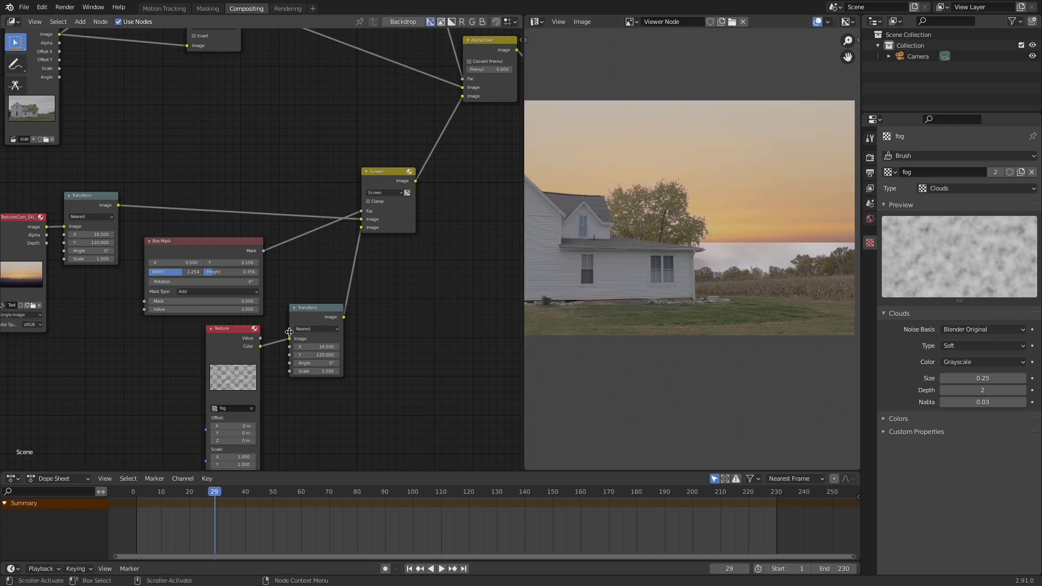
- Set the Box Mask's rotation to 2° and check the fog edge against the treeline
{"action": "scroll", "coordinate": [155, 311], "scroll_direction": "up", "scroll_amount": 1}
{"action": "left_click", "coordinate": [202, 288]}
{"action": "type", "text": "2"}
{"action": "key", "text": "Return"}
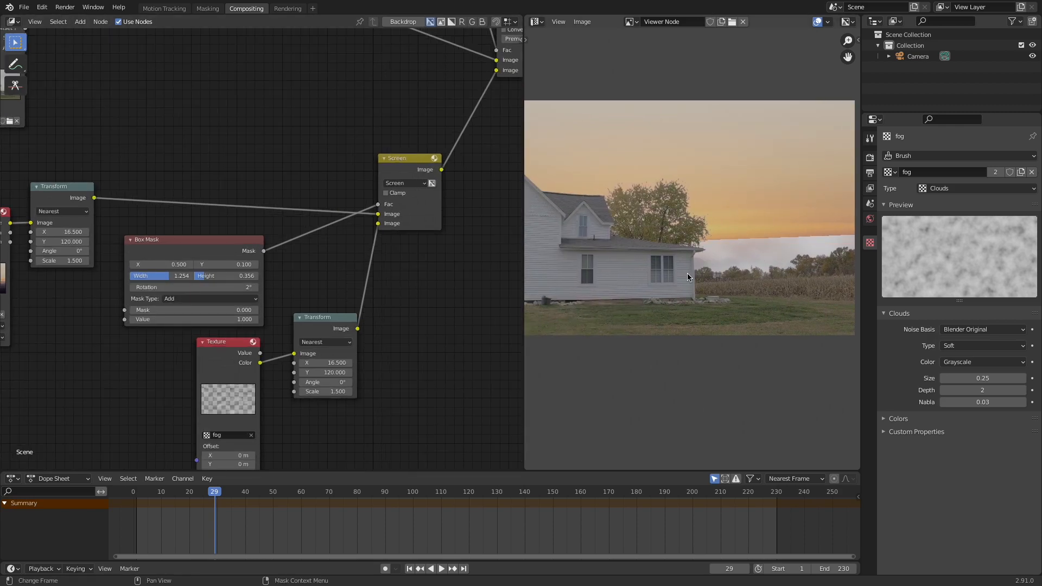
{"action": "scroll", "coordinate": [685, 274], "scroll_direction": "down", "scroll_amount": 1}
{"action": "scroll", "coordinate": [716, 270], "scroll_direction": "down", "scroll_amount": 1}
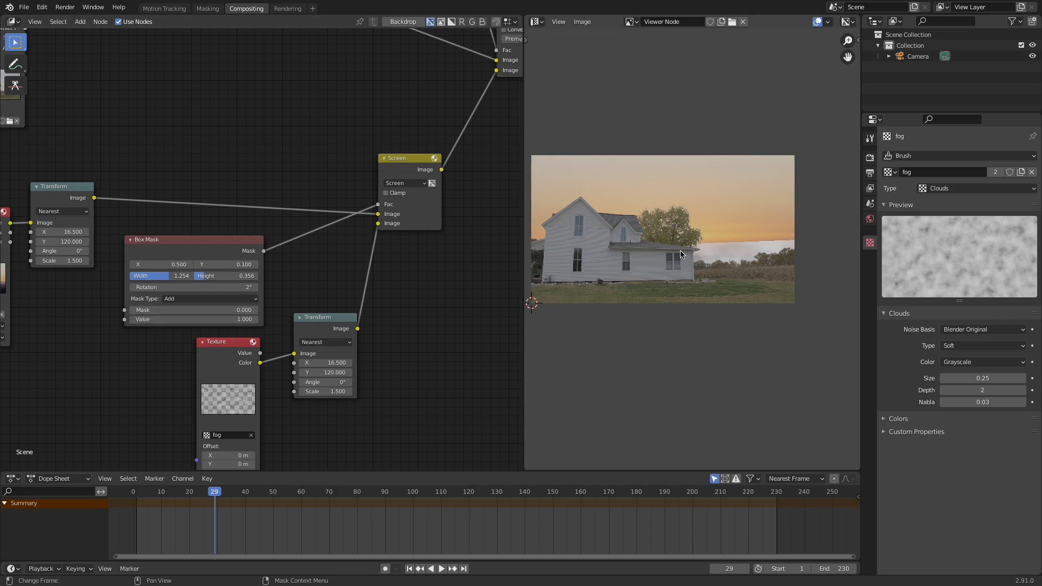
- Move the Box Mask node up, above the link running from the sky Transform to the Screen node
{"action": "scroll", "coordinate": [262, 250], "scroll_direction": "down", "scroll_amount": 1}
{"action": "left_click_drag", "start_coordinate": [388, 177], "coordinate": [412, 188]}
{"action": "left_click_drag", "start_coordinate": [219, 243], "coordinate": [223, 136]}
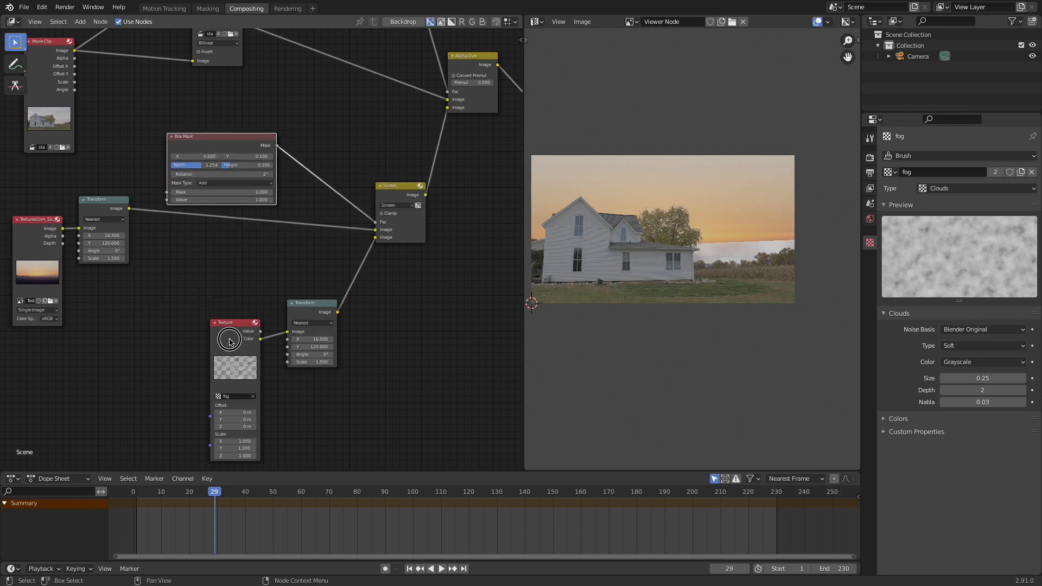
{"action": "left_click_drag", "start_coordinate": [230, 342], "coordinate": [229, 320]}
{"action": "scroll", "coordinate": [282, 255], "scroll_direction": "up", "scroll_amount": 1}
- Insert a Blur node between the Box Mask and the Screen node's factor
{"action": "key", "text": "shift+a"}
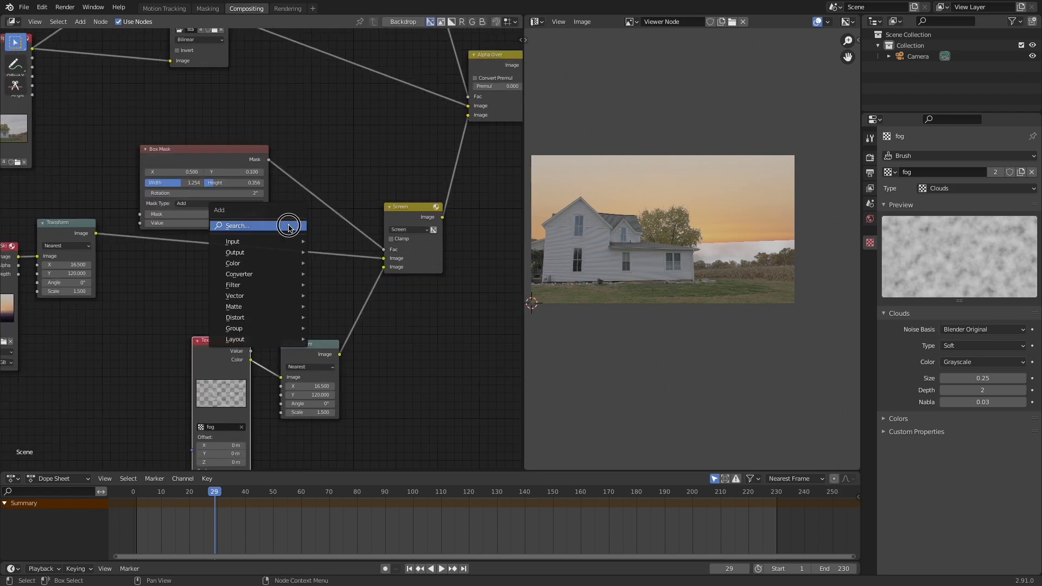
{"action": "left_click", "coordinate": [289, 226]}
{"action": "type", "text": "bl"}
{"action": "key", "text": "Down"}
{"action": "key", "text": "Return"}
{"action": "left_click", "coordinate": [283, 116]}
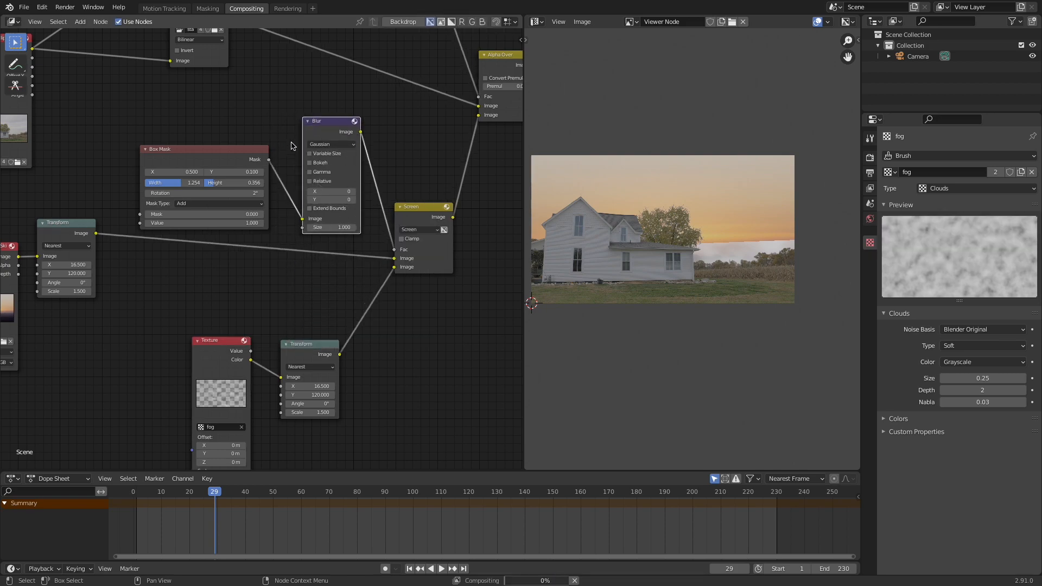
- Set the mask Blur node's X and Y to 10 and its size to 20
{"action": "left_click", "coordinate": [328, 191]}
{"action": "type", "text": "10"}
{"action": "key", "text": "Tab"}
{"action": "type", "text": "10"}
{"action": "key", "text": "Tab"}
{"action": "type", "text": "20"}
{"action": "key", "text": "Return"}
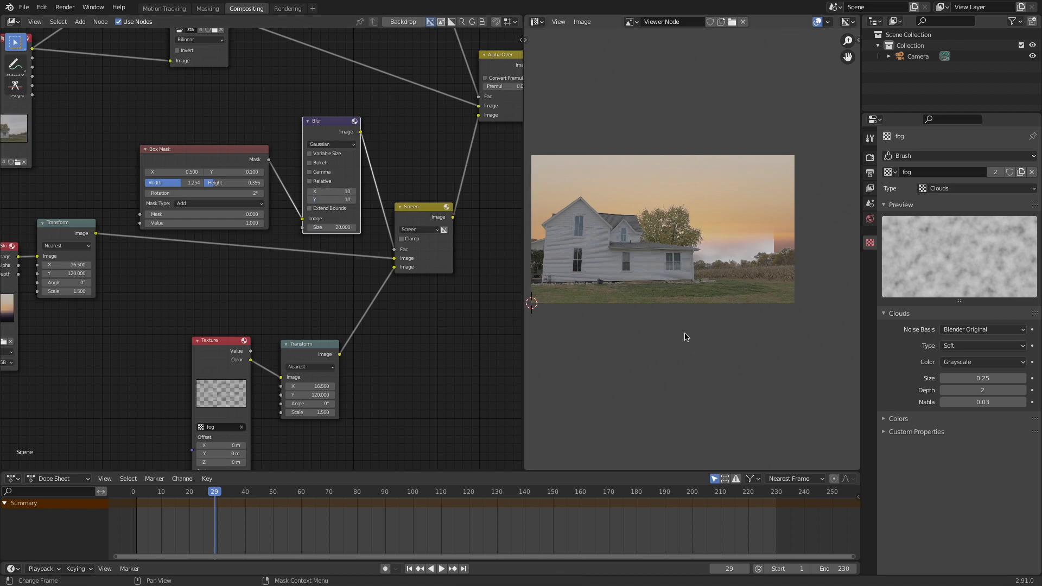
- Move the Box Mask and its Blur node left to make room before the Screen node
{"action": "middle_click_drag", "start_coordinate": [377, 243], "coordinate": [326, 253]}
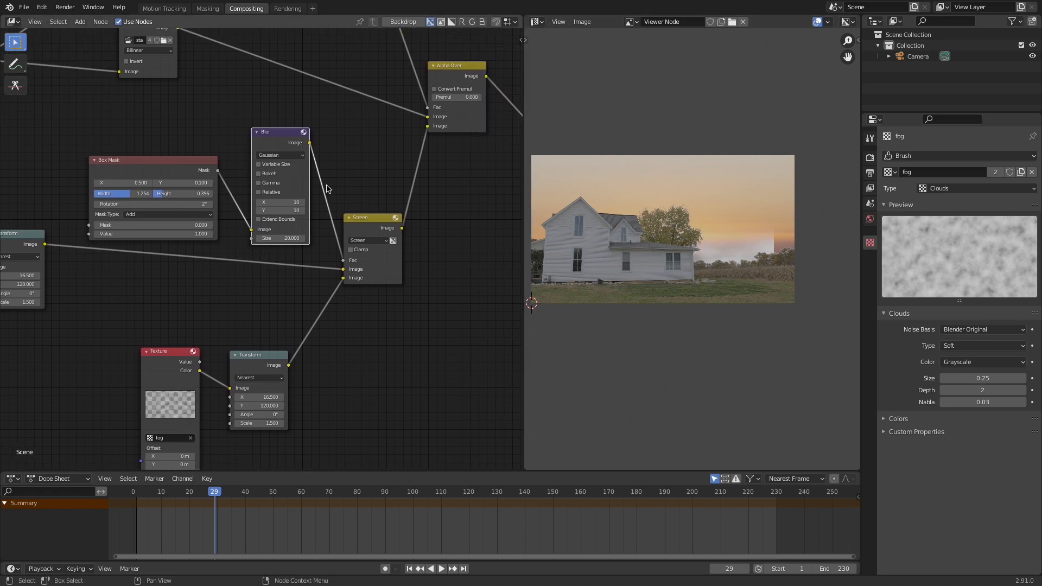
{"action": "scroll", "coordinate": [304, 217], "scroll_direction": "down", "scroll_amount": 2}
{"action": "middle_click_drag", "start_coordinate": [304, 217], "coordinate": [344, 319]}
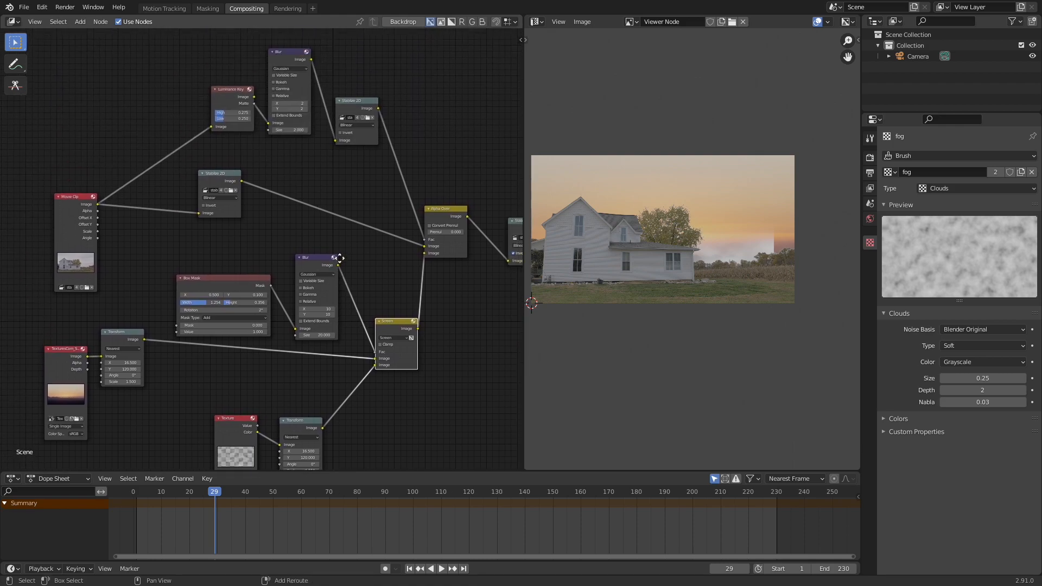
{"action": "middle_click_drag", "start_coordinate": [342, 274], "coordinate": [360, 212]}
{"action": "left_click", "coordinate": [366, 76]}
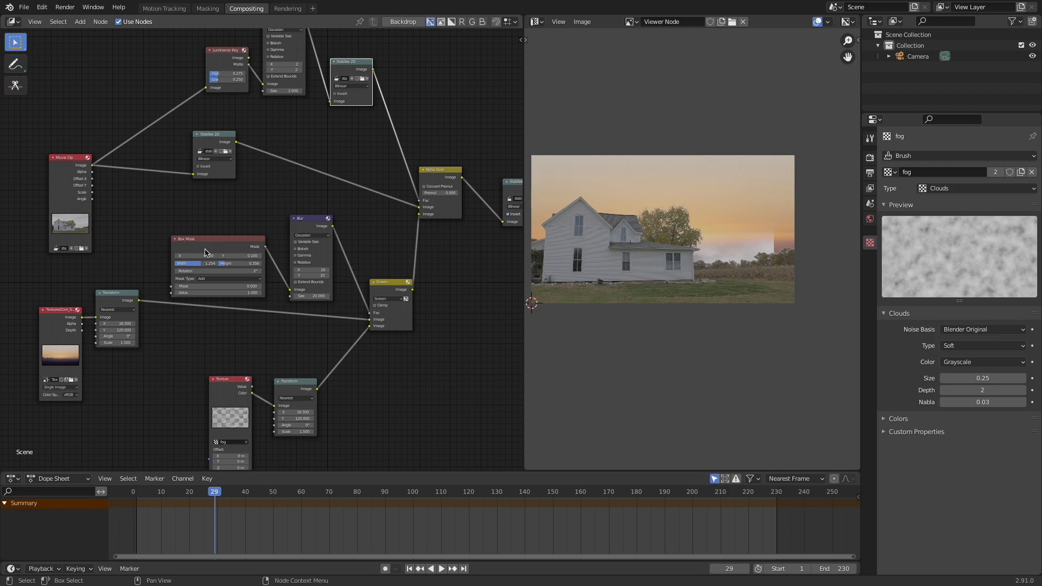
{"action": "scroll", "coordinate": [210, 253], "scroll_direction": "down", "scroll_amount": 1}
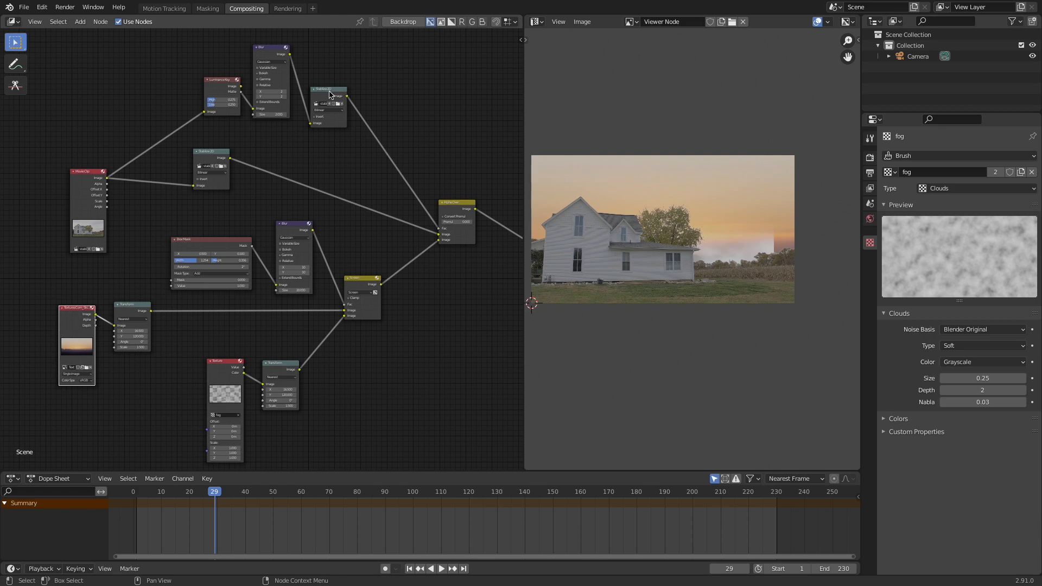
{"action": "left_click_drag", "start_coordinate": [291, 225], "coordinate": [283, 221]}
{"action": "left_click_drag", "start_coordinate": [218, 246], "coordinate": [206, 246]}
{"action": "left_click_drag", "start_coordinate": [293, 223], "coordinate": [286, 224]}
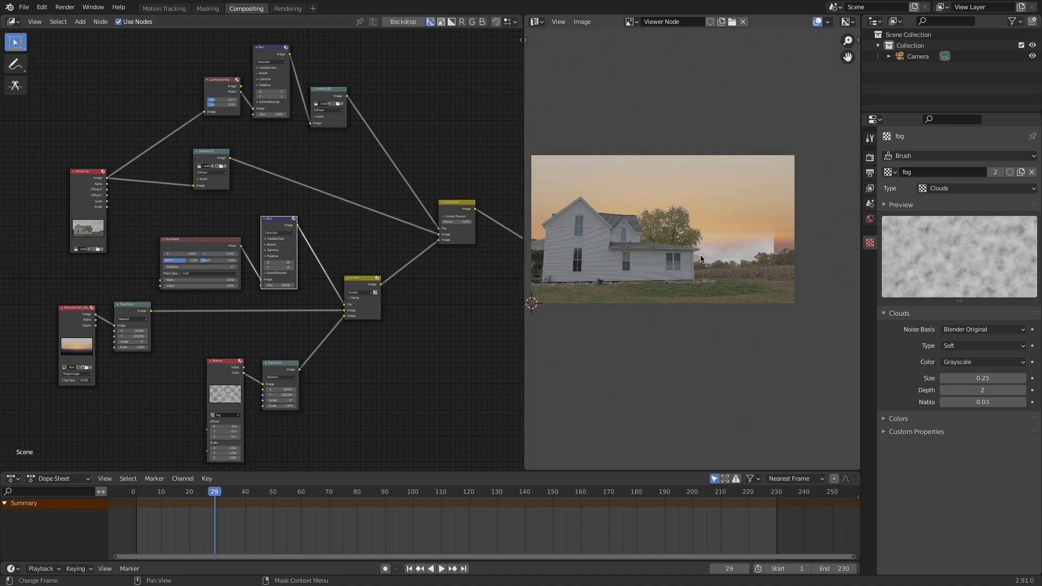
- Duplicate the Luminance Key branch's Stabilize 2D node and insert the copy between the mask Blur and the Screen node
{"action": "left_click", "coordinate": [329, 91]}
{"action": "key", "text": "shift+d"}
{"action": "left_click", "coordinate": [332, 259]}
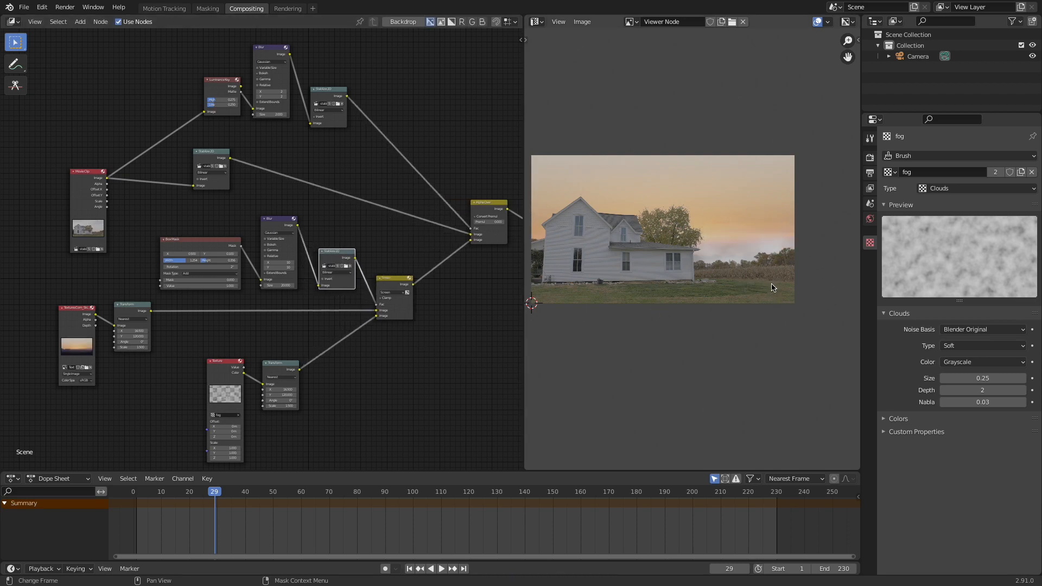
{"action": "scroll", "coordinate": [770, 281], "scroll_direction": "up", "scroll_amount": 1}
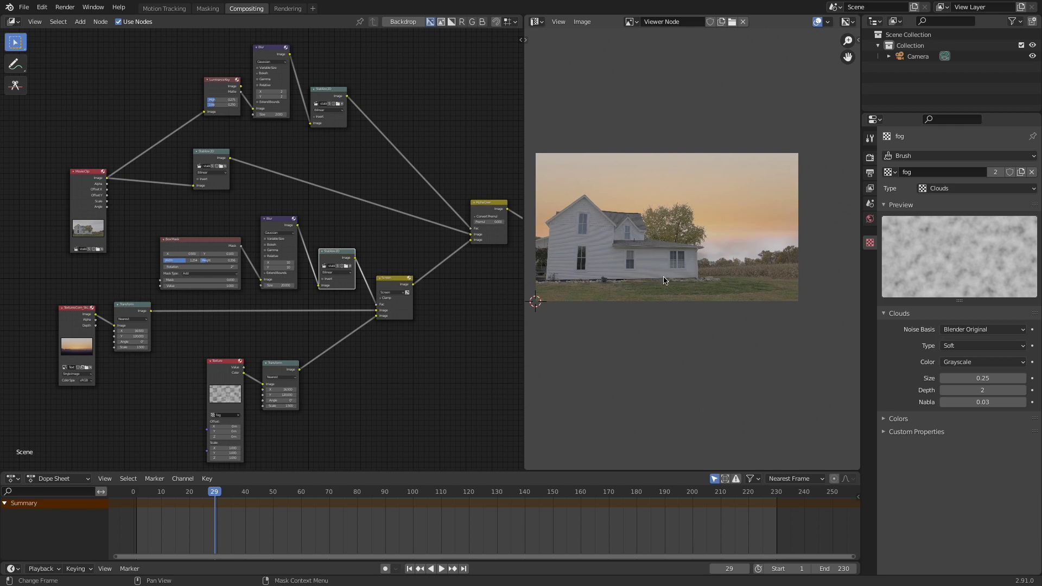
- Set the sky image Transform node's Y offset to 200
{"action": "scroll", "coordinate": [164, 362], "scroll_direction": "up", "scroll_amount": 2}
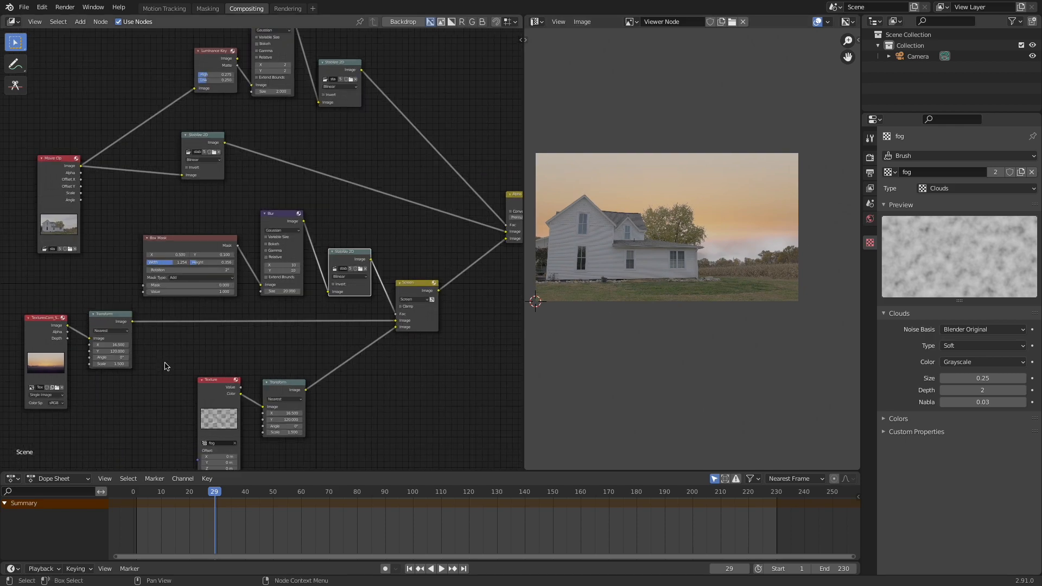
{"action": "middle_click_drag", "start_coordinate": [164, 363], "coordinate": [341, 254]}
{"action": "scroll", "coordinate": [315, 276], "scroll_direction": "up", "scroll_amount": 3}
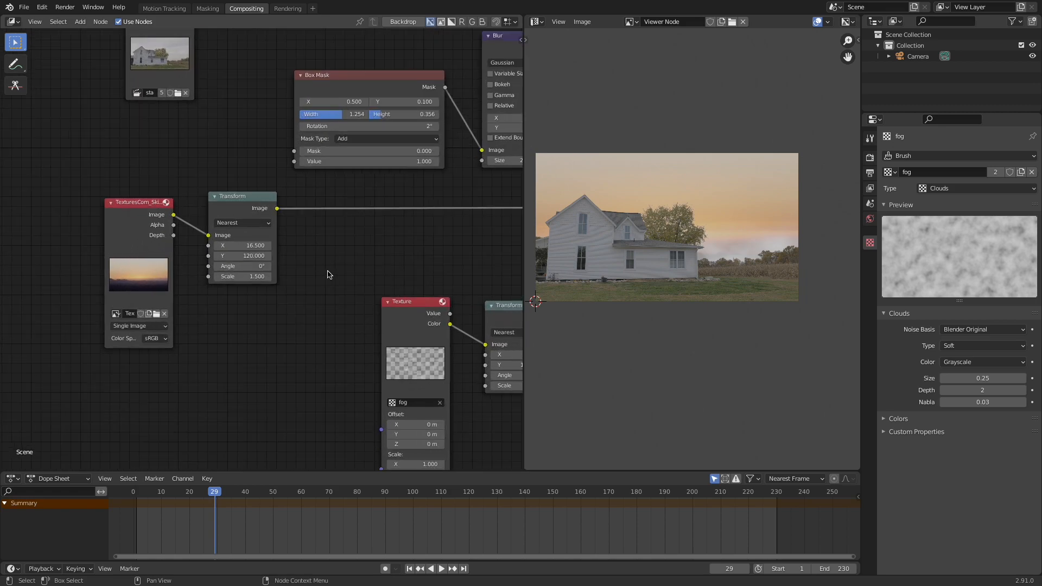
{"action": "scroll", "coordinate": [276, 328], "scroll_direction": "up", "scroll_amount": 2}
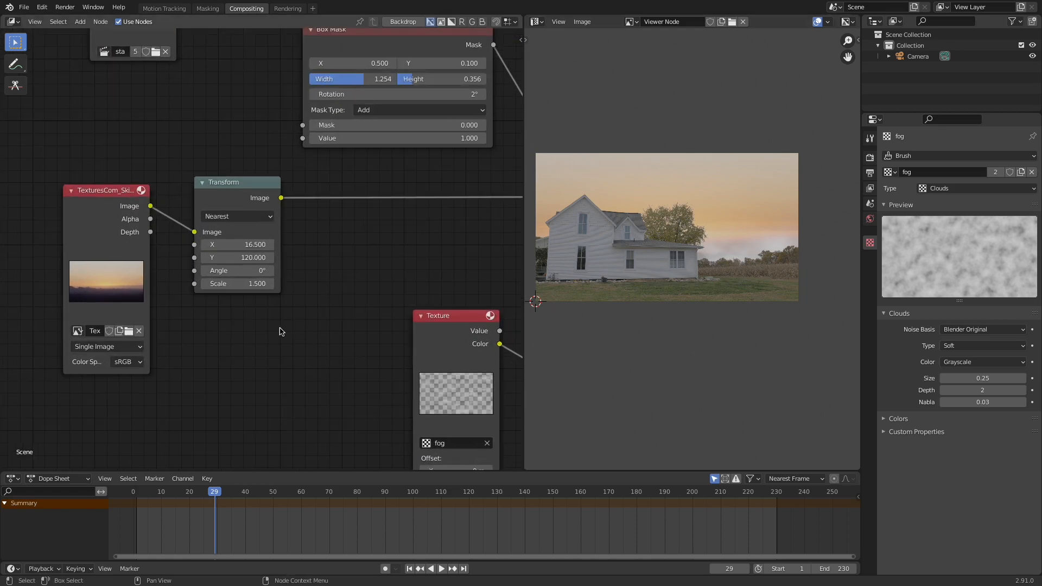
{"action": "left_click", "coordinate": [233, 258]}
{"action": "type", "text": "200"}
{"action": "key", "text": "Return"}
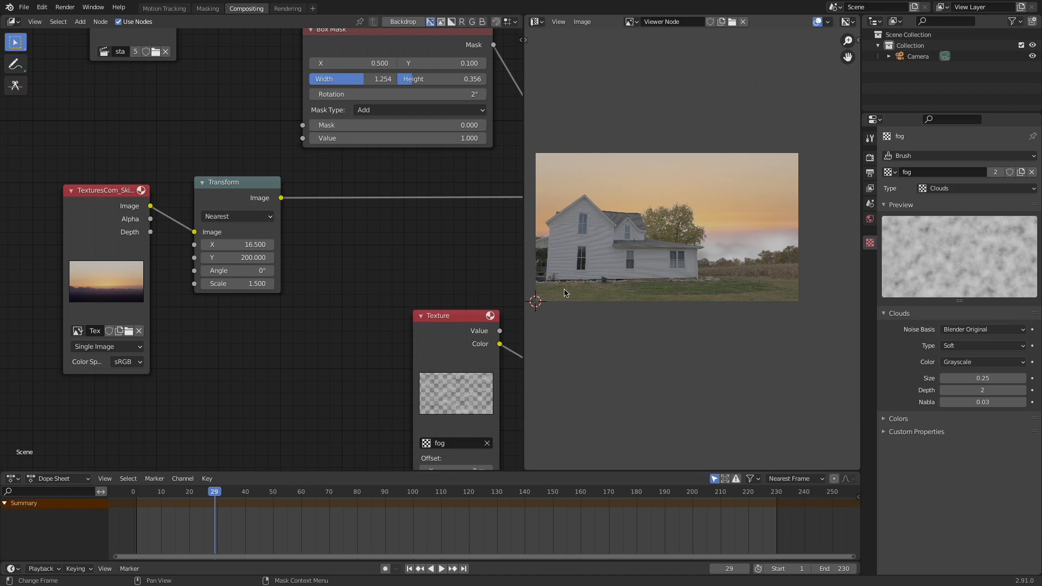
- Move the mask's Stabilize 2D node closer to the Screen node, and shift the Box Mask and Blur nodes left
{"action": "scroll", "coordinate": [348, 300], "scroll_direction": "down", "scroll_amount": 3}
{"action": "middle_click_drag", "start_coordinate": [302, 284], "coordinate": [121, 302]}
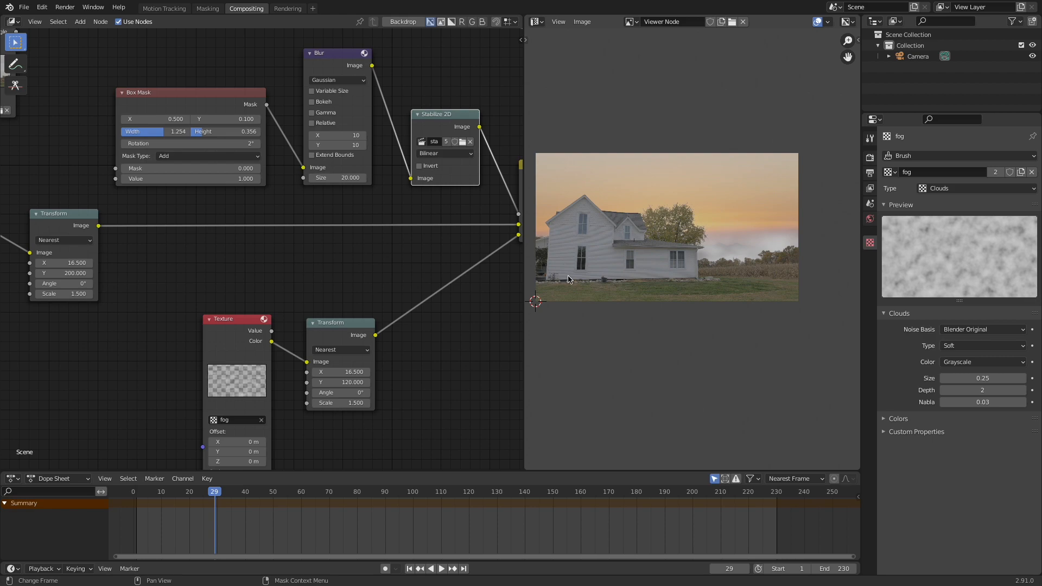
{"action": "scroll", "coordinate": [356, 291], "scroll_direction": "down", "scroll_amount": 2}
{"action": "middle_click_drag", "start_coordinate": [411, 269], "coordinate": [309, 308]}
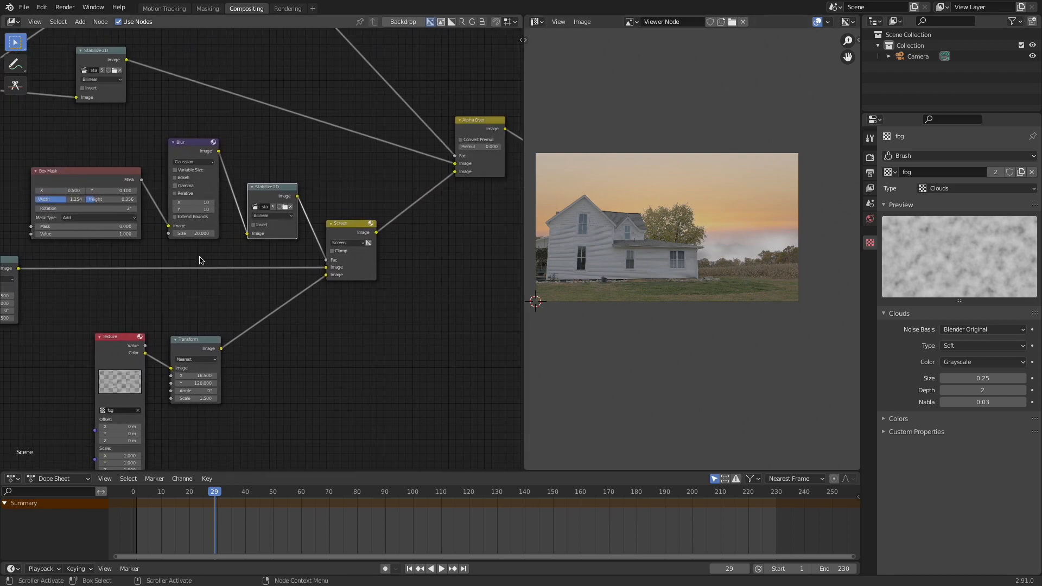
{"action": "left_click_drag", "start_coordinate": [280, 187], "coordinate": [330, 212]}
{"action": "middle_click_drag", "start_coordinate": [348, 181], "coordinate": [472, 186]}
{"action": "left_click_drag", "start_coordinate": [215, 178], "coordinate": [201, 177]}
{"action": "left_click_drag", "start_coordinate": [311, 152], "coordinate": [296, 152]}
{"action": "scroll", "coordinate": [379, 216], "scroll_direction": "down", "scroll_amount": 2}
{"action": "middle_click_drag", "start_coordinate": [380, 216], "coordinate": [367, 213]}
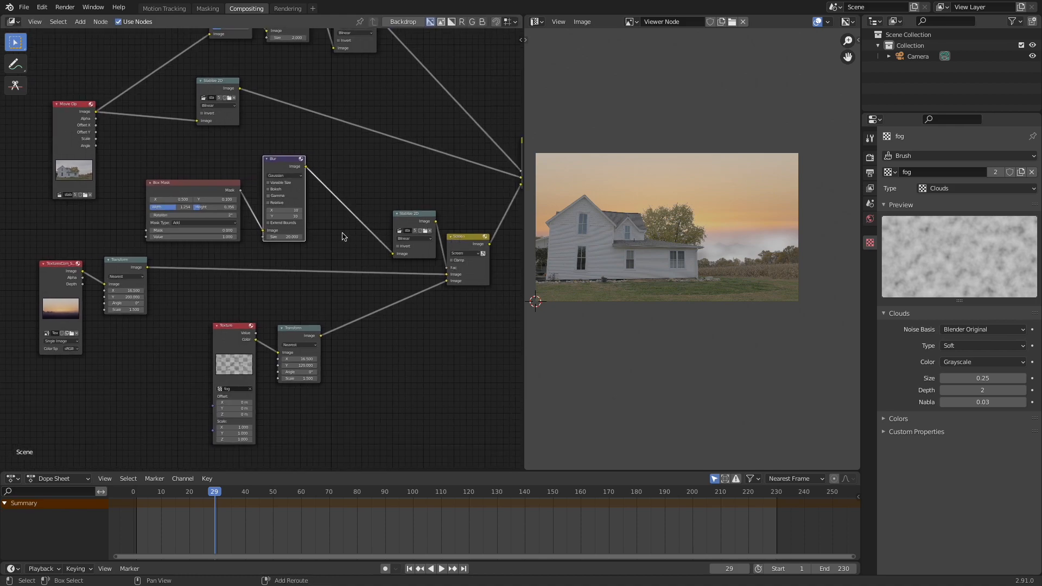
- Insert a Mix node between the mask's Blur and Stabilize 2D nodes
{"action": "key", "text": "shift+a"}
{"action": "type", "text": "mi"}
{"action": "key", "text": "Return"}
{"action": "left_click", "coordinate": [329, 192]}
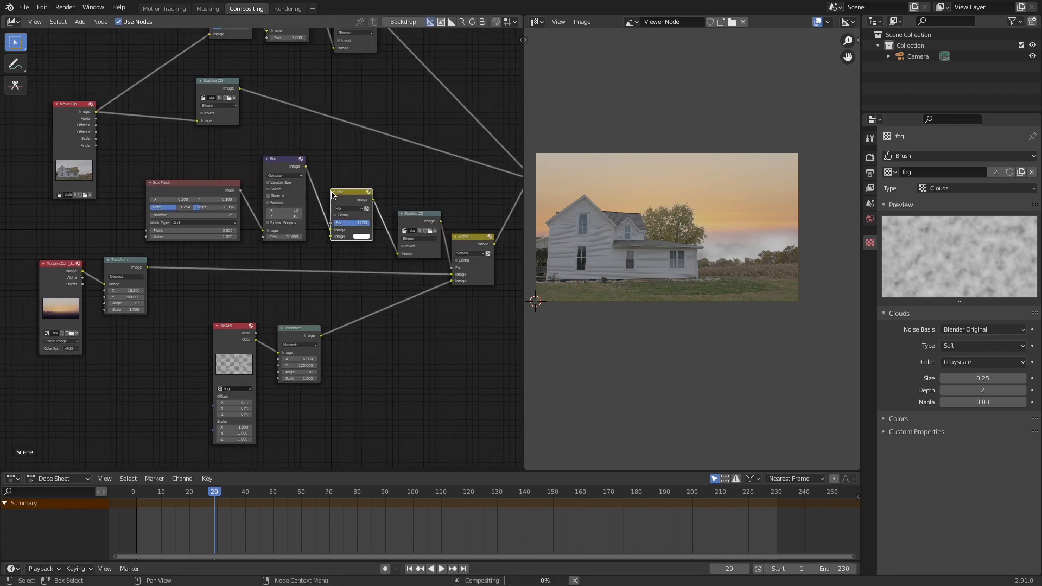
- Set the Mix node's blending mode to Multiply and its second color to black
{"action": "left_click", "coordinate": [350, 208]}
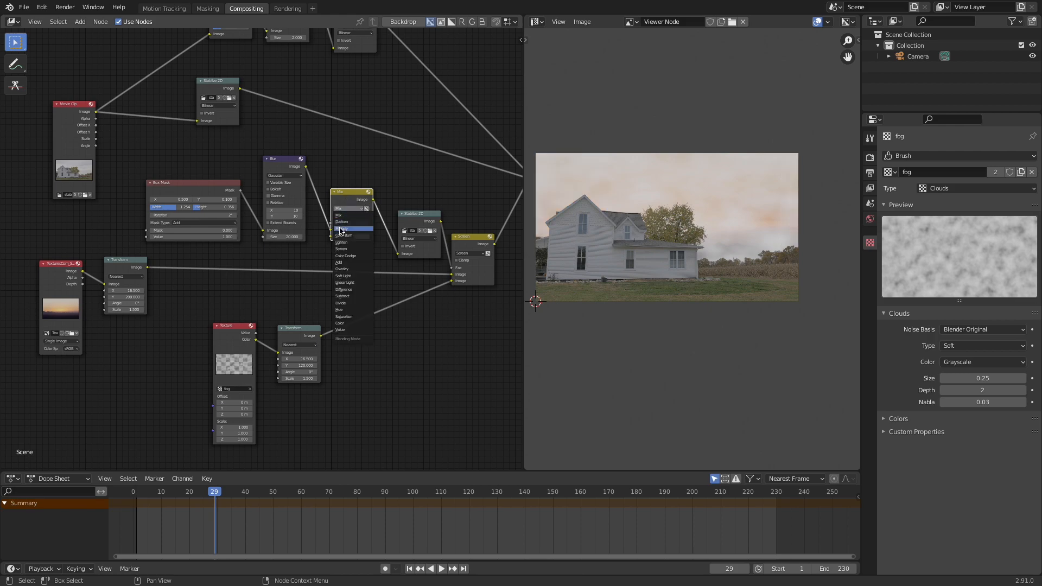
{"action": "left_click", "coordinate": [350, 228]}
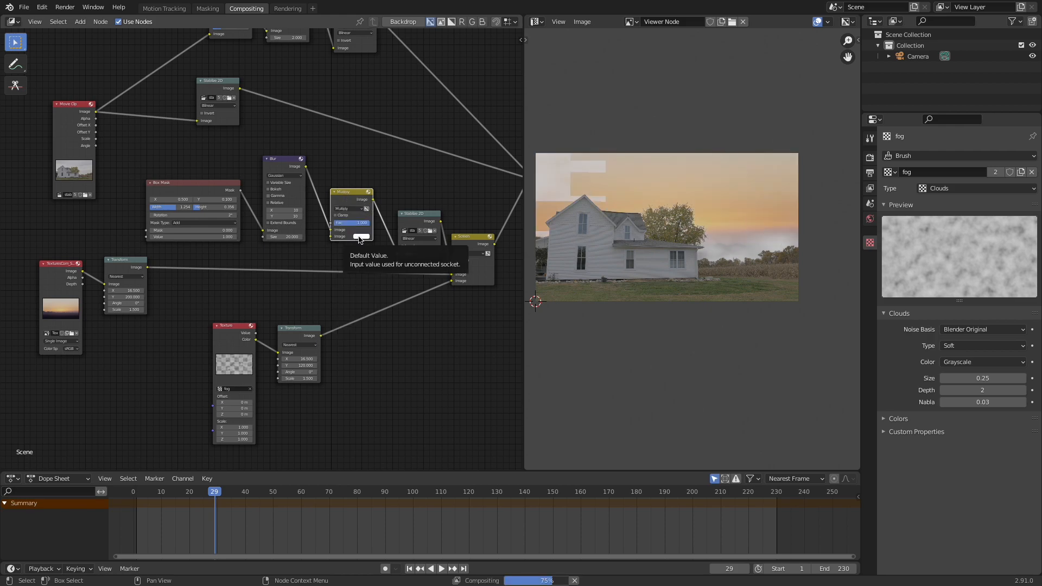
{"action": "left_click", "coordinate": [359, 236]}
{"action": "left_click_drag", "start_coordinate": [406, 150], "coordinate": [405, 192]}
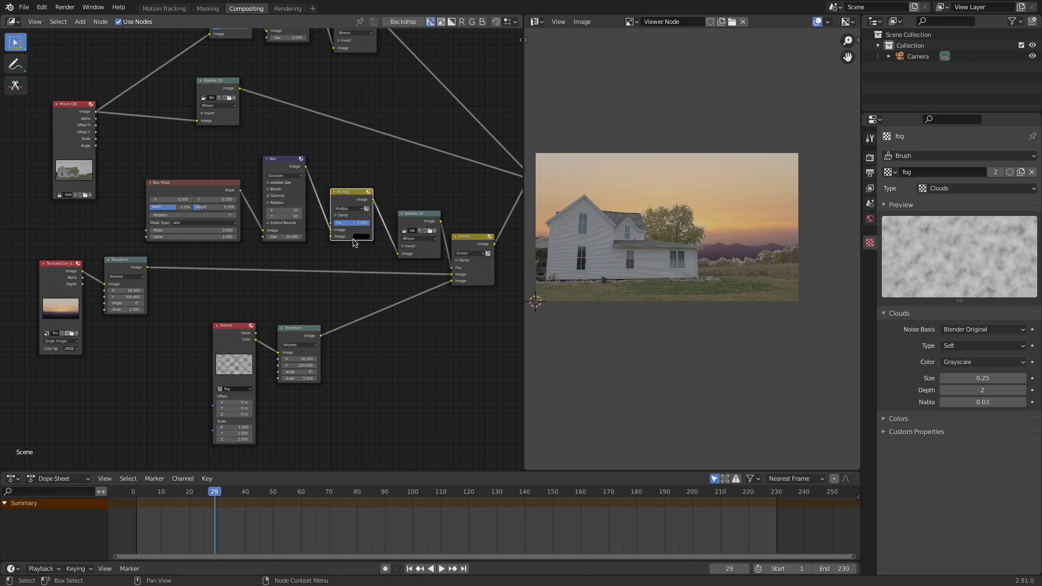
- Try lower factors on the Multiply node, including 0.358 and 0.208, to judge the fog strength
{"action": "left_click_drag", "start_coordinate": [359, 227], "coordinate": [305, 222]}
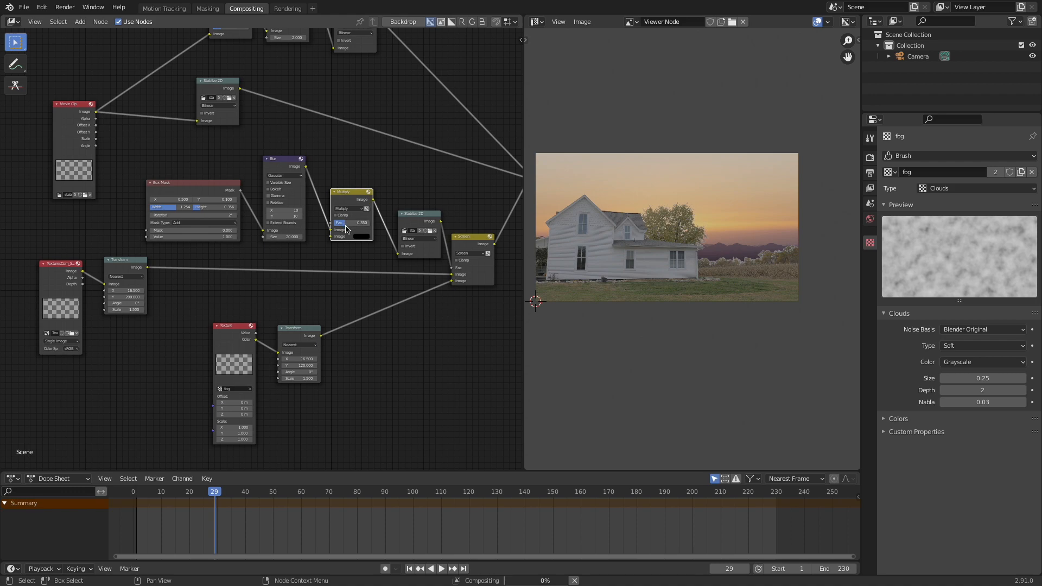
{"action": "left_click_drag", "start_coordinate": [346, 229], "coordinate": [357, 226]}
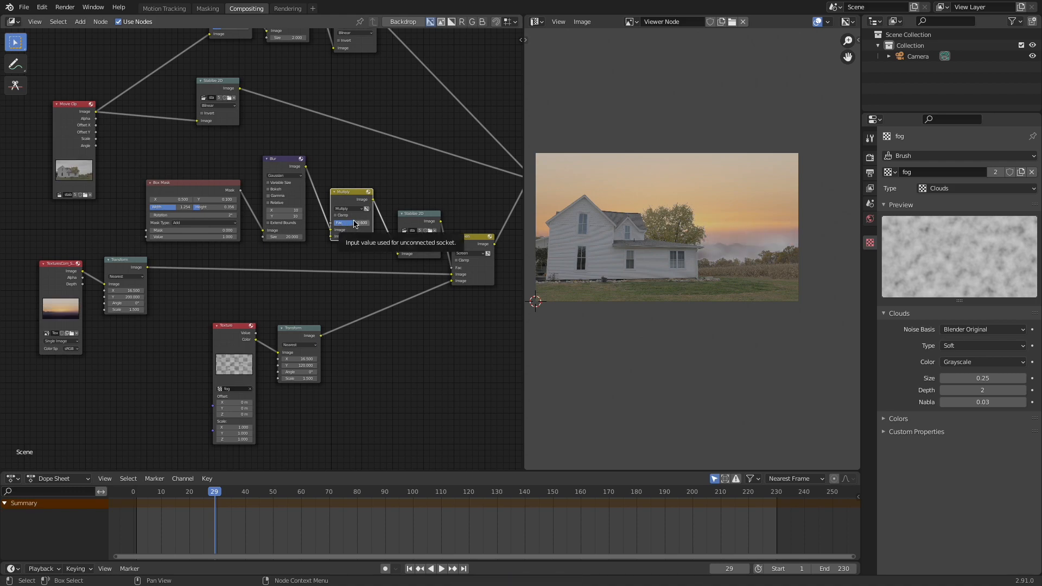
{"action": "left_click_drag", "start_coordinate": [356, 224], "coordinate": [350, 223], "text": "ctrl"}
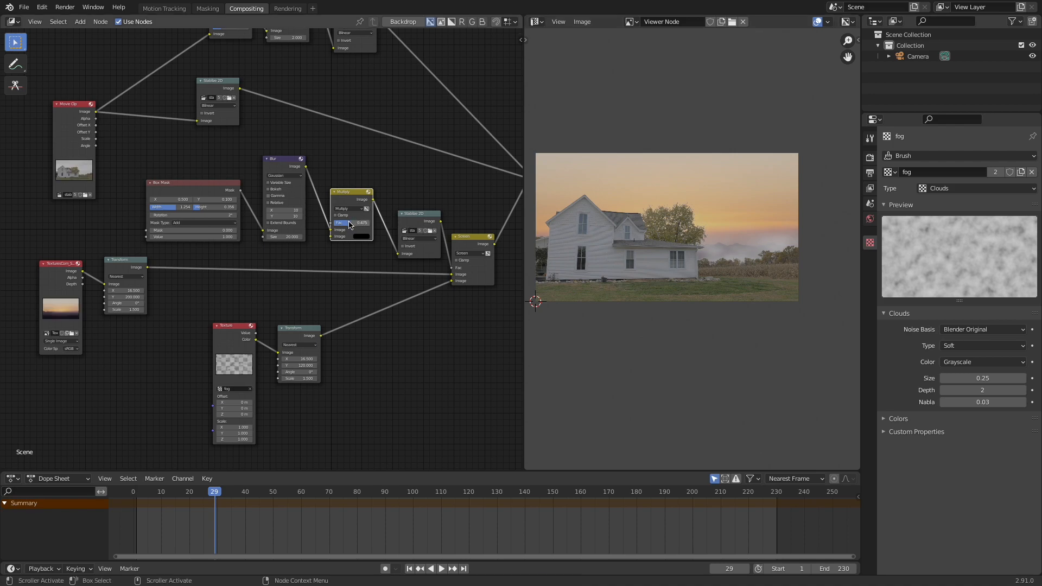
{"action": "left_click_drag", "start_coordinate": [352, 223], "coordinate": [344, 224]}
{"action": "scroll", "coordinate": [429, 331], "scroll_direction": "up", "scroll_amount": 2}
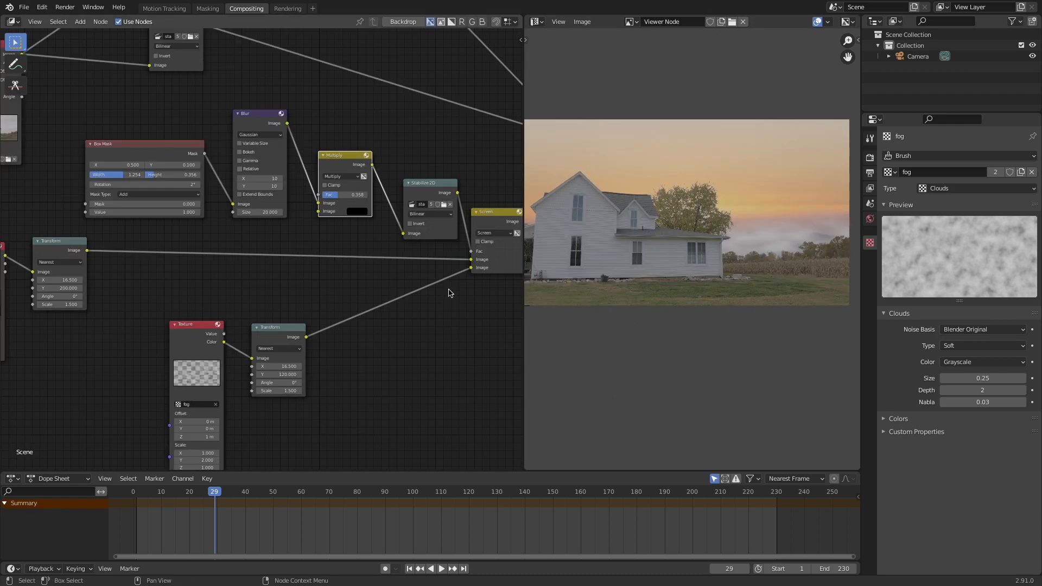
{"action": "scroll", "coordinate": [335, 247], "scroll_direction": "up", "scroll_amount": 2}
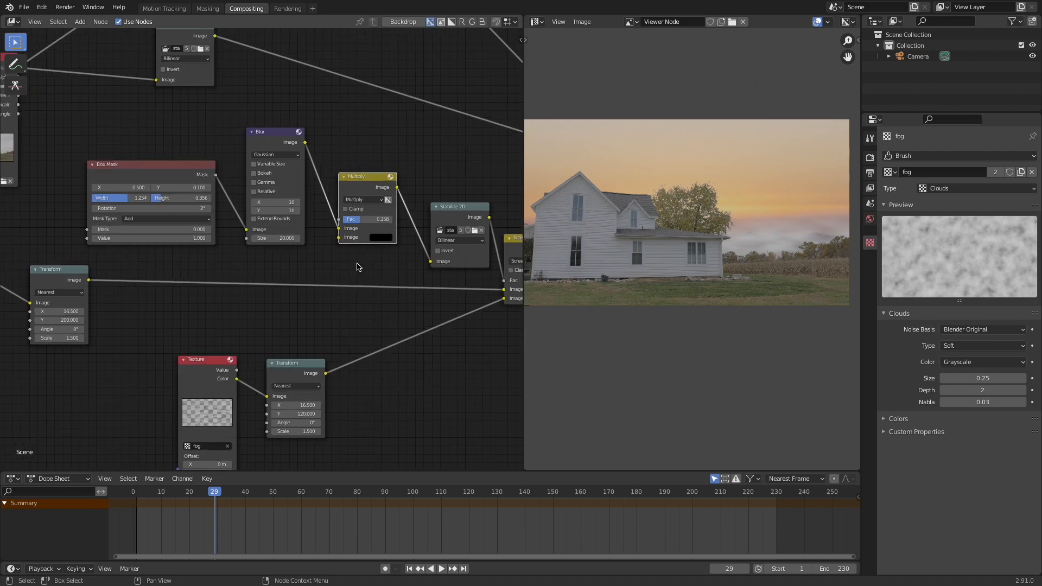
{"action": "left_click_drag", "start_coordinate": [384, 214], "coordinate": [368, 217]}
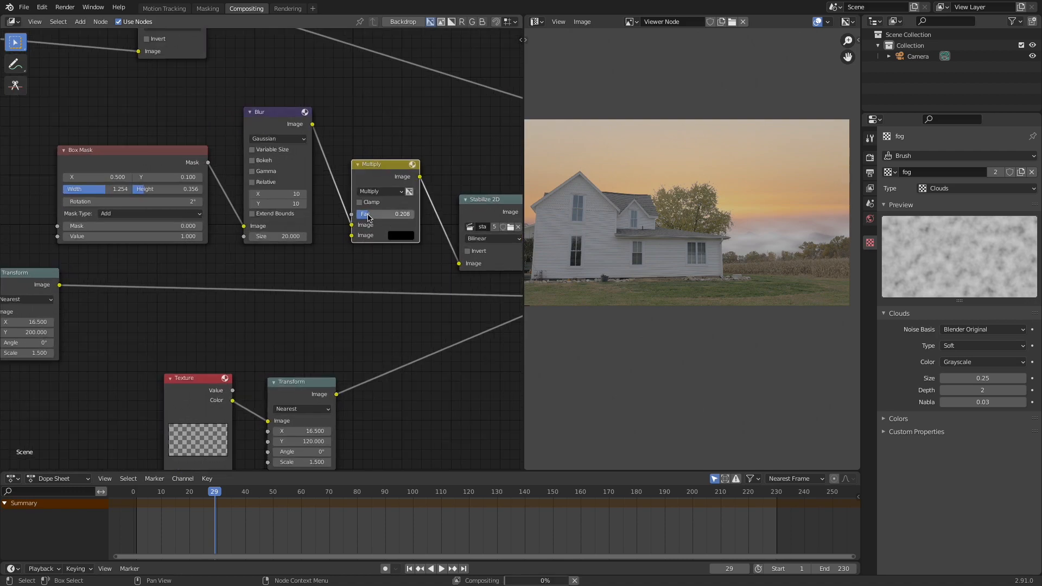
- Set the Multiply node's factor to 0.700, and fine-tune it down to about 0.57
{"action": "left_click", "coordinate": [368, 217]}
{"action": "type", "text": "0.7"}
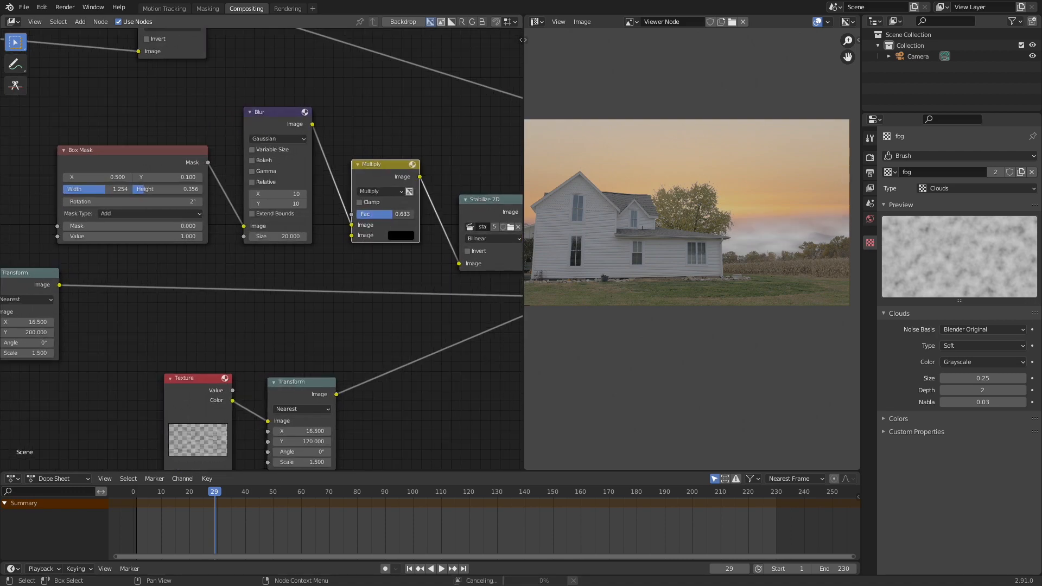
{"action": "key", "text": "Return"}
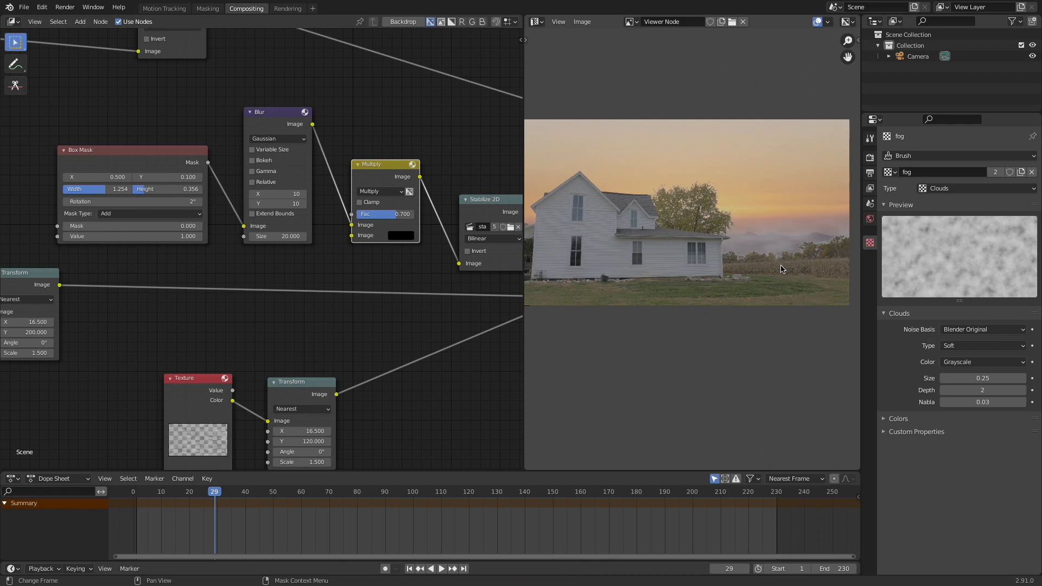
{"action": "left_click_drag", "start_coordinate": [398, 219], "coordinate": [393, 219]}
{"action": "left_click_drag", "start_coordinate": [400, 214], "coordinate": [392, 214]}
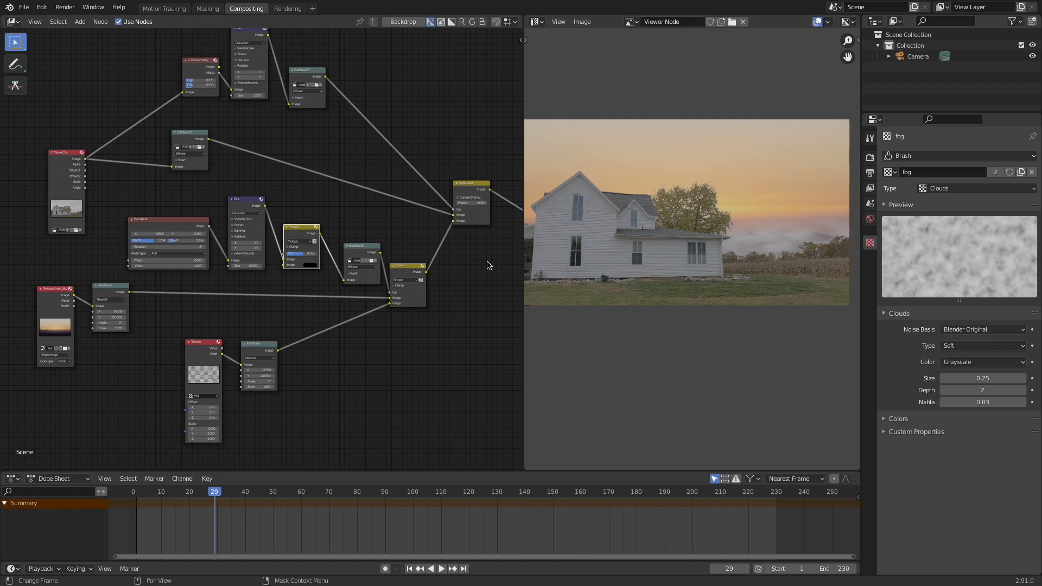
- Move the Movie Clip node left, farther from the Luminance Key and Stabilize 2D nodes it feeds
{"action": "scroll", "coordinate": [143, 293], "scroll_direction": "up", "scroll_amount": 1}
{"action": "middle_click_drag", "start_coordinate": [107, 290], "coordinate": [246, 285]}
{"action": "middle_click_drag", "start_coordinate": [252, 167], "coordinate": [318, 260]}
{"action": "left_click_drag", "start_coordinate": [237, 234], "coordinate": [190, 240]}
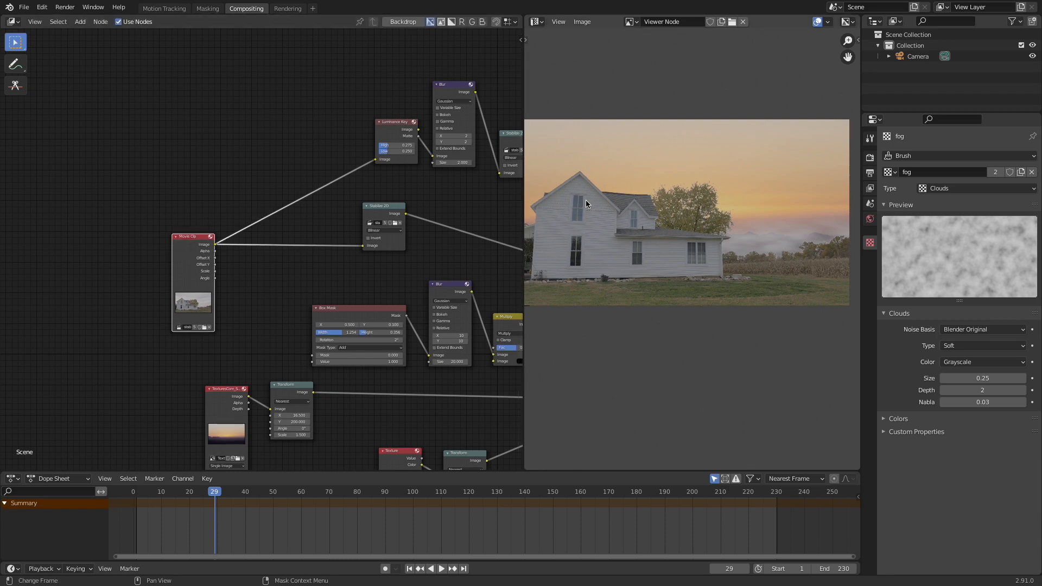
{"action": "middle_click_drag", "start_coordinate": [356, 405], "coordinate": [329, 372]}
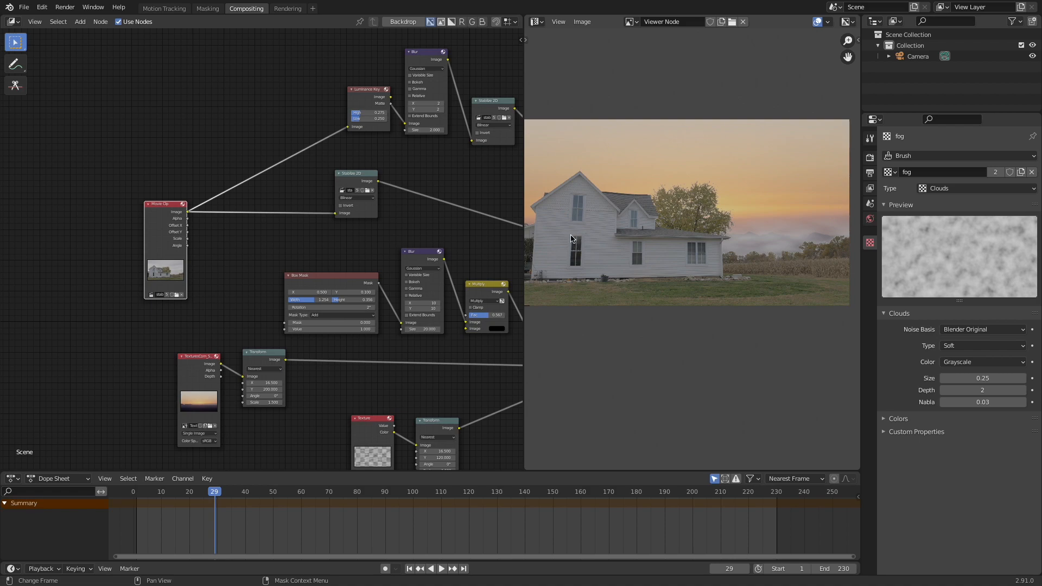
- Insert a Bright/Contrast node after the sky image's Transform node and set its contrast to -2
{"action": "key", "text": "shift+a"}
{"action": "left_click", "coordinate": [310, 388]}
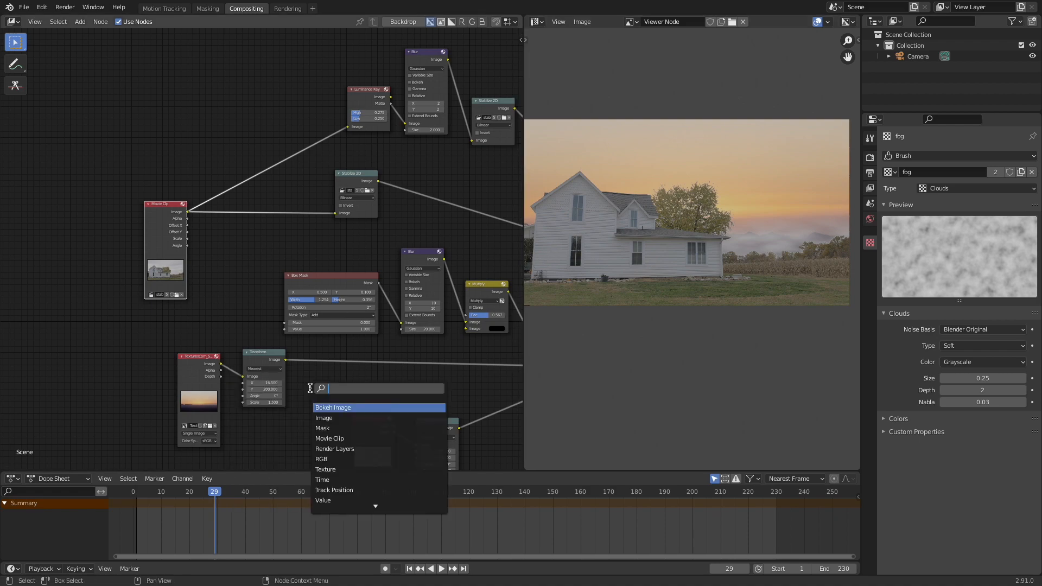
{"action": "type", "text": "bright"}
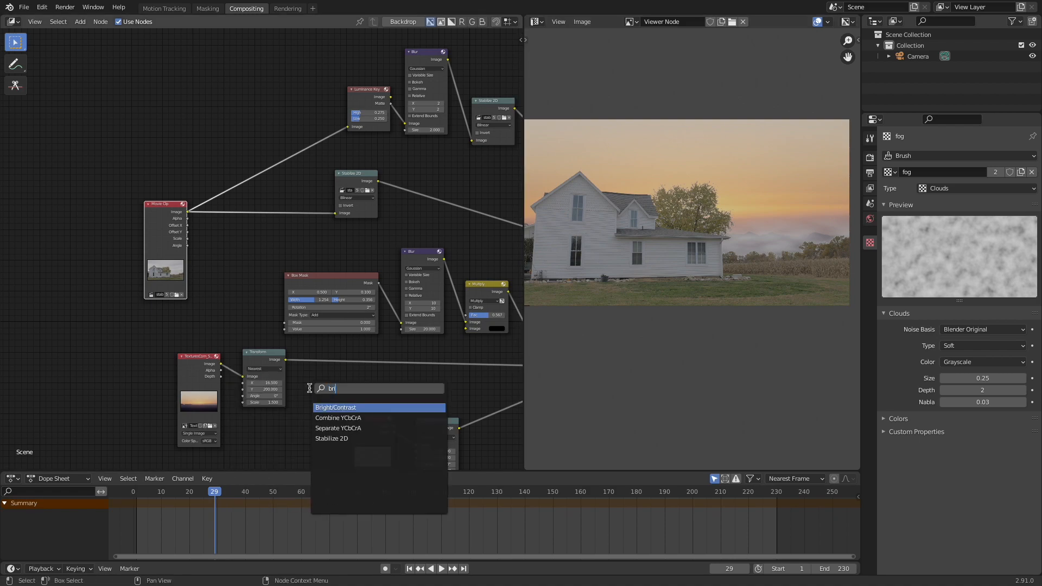
{"action": "key", "text": "Return"}
{"action": "left_click", "coordinate": [307, 351]}
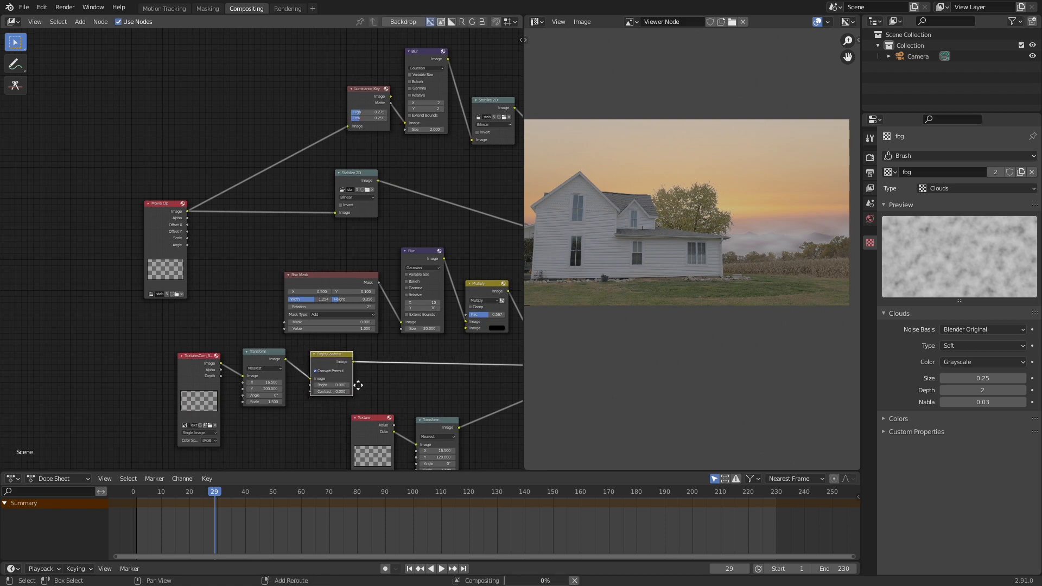
{"action": "middle_click_drag", "start_coordinate": [357, 406], "coordinate": [349, 315]}
{"action": "scroll", "coordinate": [349, 316], "scroll_direction": "up", "scroll_amount": 6}
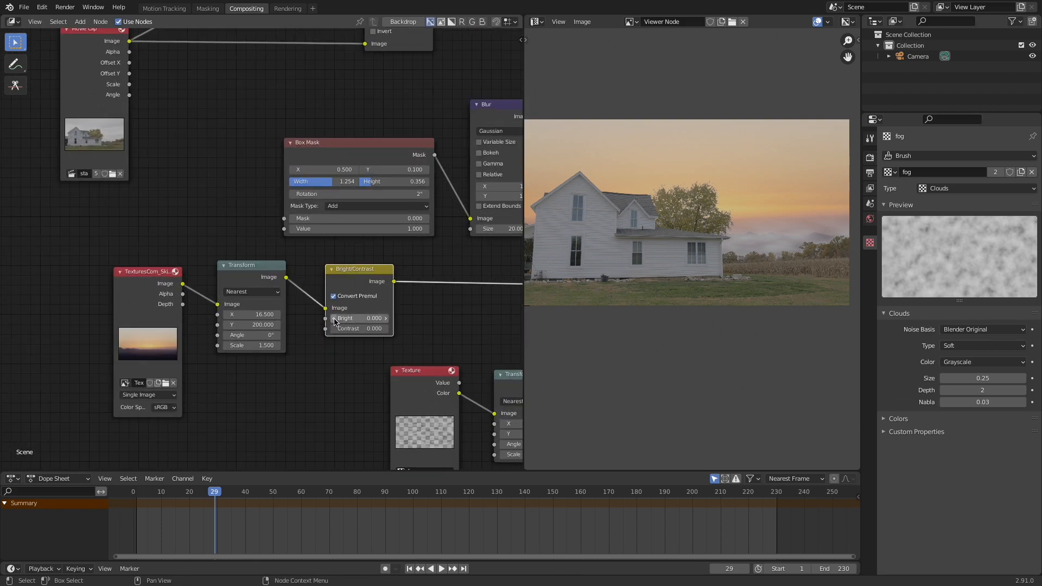
{"action": "left_click", "coordinate": [359, 331]}
{"action": "key", "text": "BackSpace"}
{"action": "key", "text": "Return"}
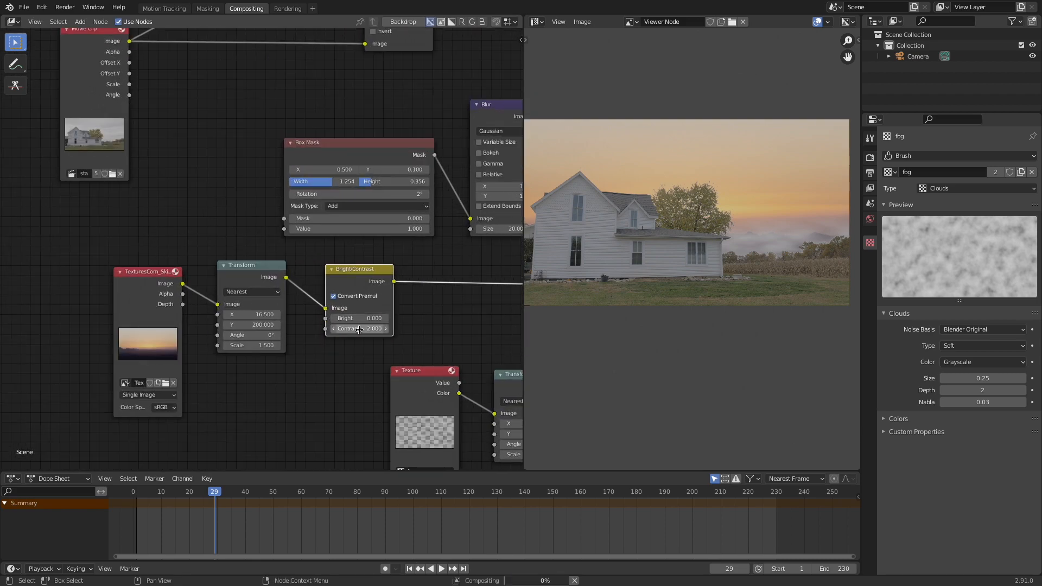
- Duplicate the Bright/Contrast node between the Movie Clip and its Stabilize 2D node, with contrast 0 and brightness 2
{"action": "scroll", "coordinate": [359, 324], "scroll_direction": "down", "scroll_amount": 2}
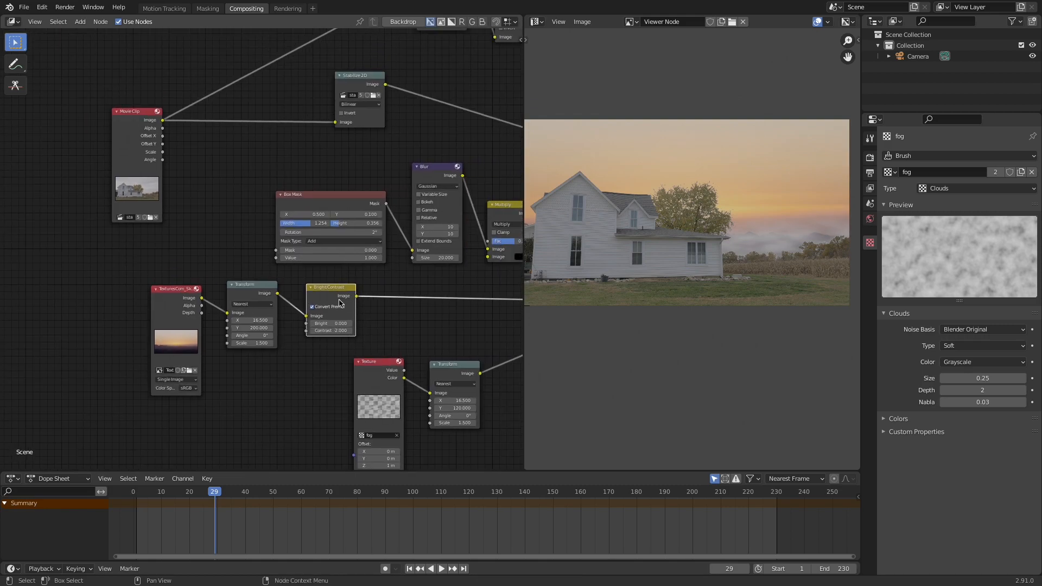
{"action": "key", "text": "shift+d"}
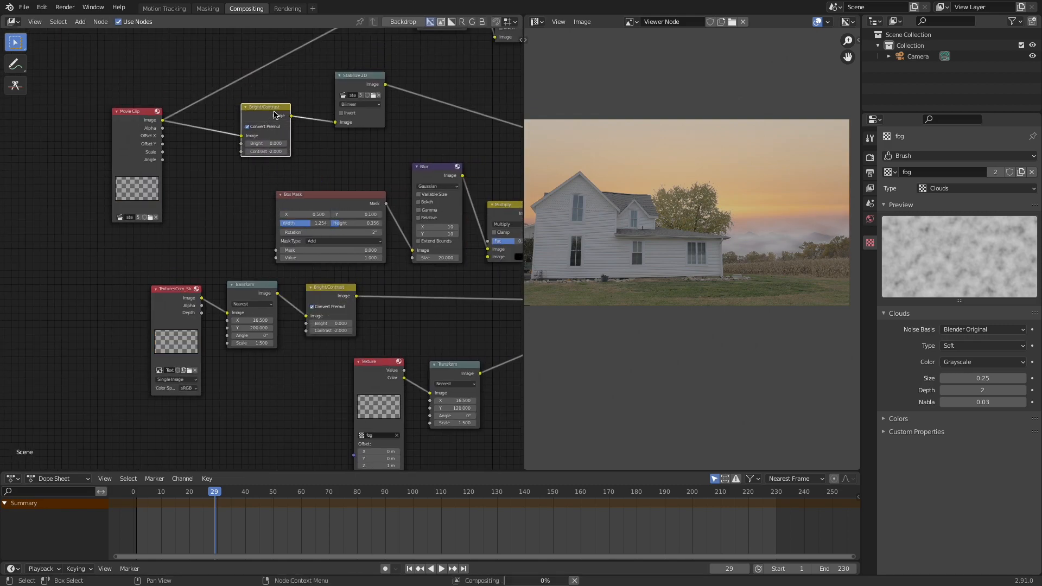
{"action": "left_click", "coordinate": [278, 121]}
{"action": "middle_click_drag", "start_coordinate": [279, 121], "coordinate": [311, 158]}
{"action": "scroll", "coordinate": [311, 157], "scroll_direction": "up", "scroll_amount": 2}
{"action": "key", "text": "BackSpace"}
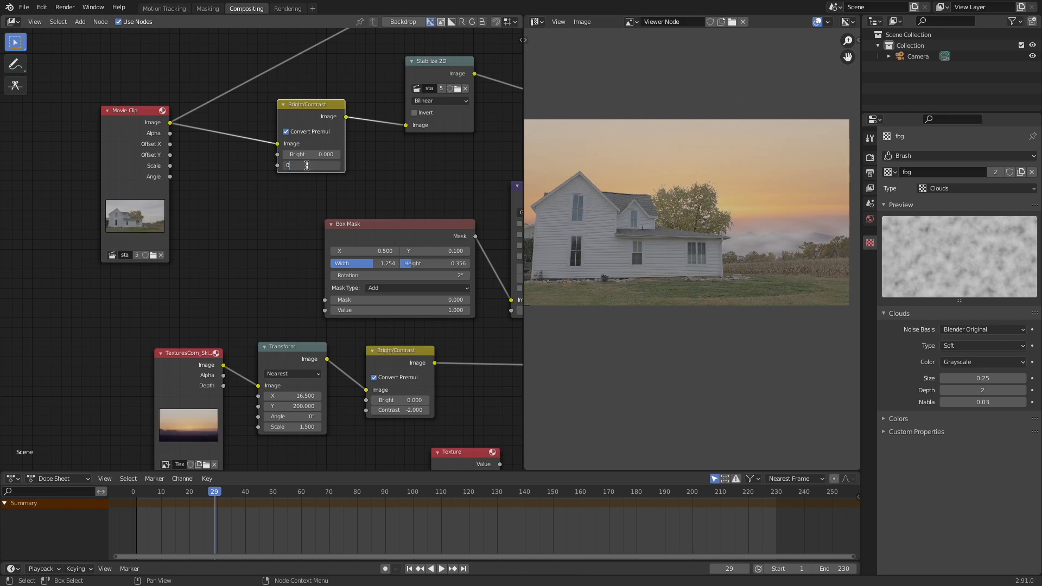
{"action": "left_click", "coordinate": [326, 154]}
{"action": "type", "text": "2"}
{"action": "key", "text": "Return"}
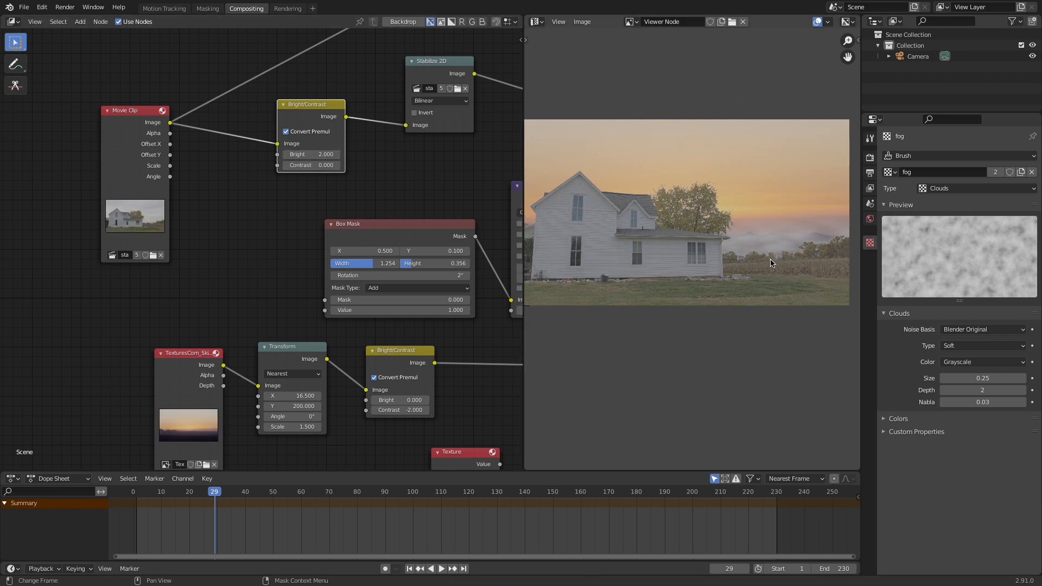
- Set the contrast of the sky image's Bright/Contrast node to -5
{"action": "middle_click_drag", "start_coordinate": [263, 326], "coordinate": [211, 264]}
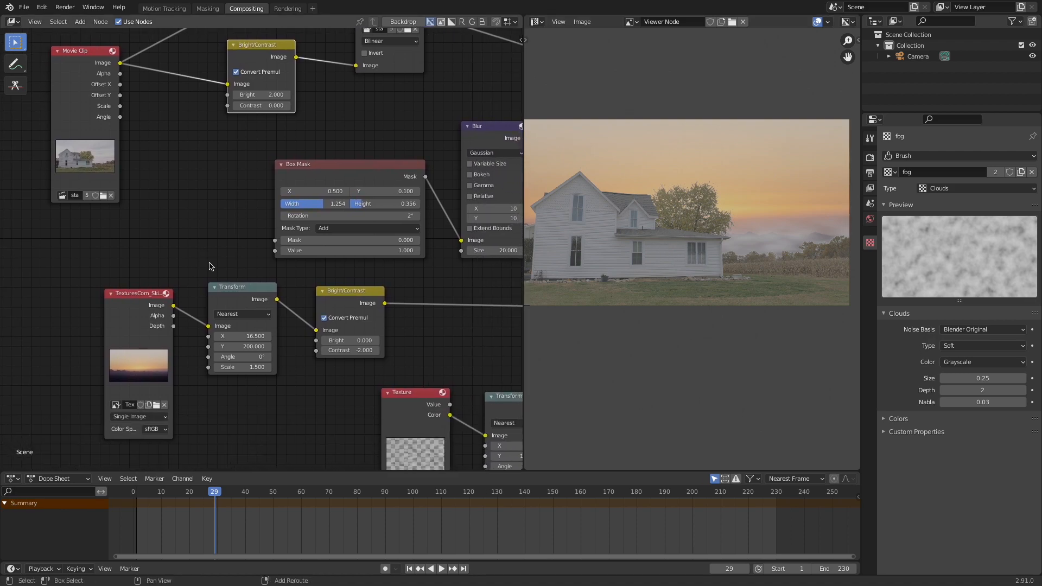
{"action": "left_click", "coordinate": [346, 351]}
{"action": "type", "text": "-5"}
{"action": "key", "text": "Return"}
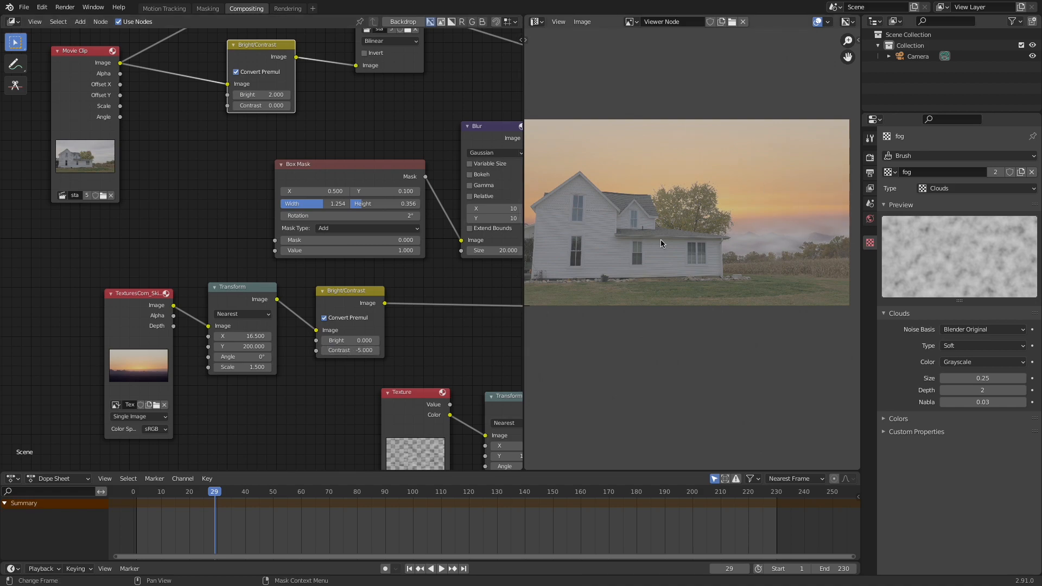
- Insert a Hue Saturation Value node after the sky image's Bright/Contrast node
{"action": "scroll", "coordinate": [197, 187], "scroll_direction": "down", "scroll_amount": 2}
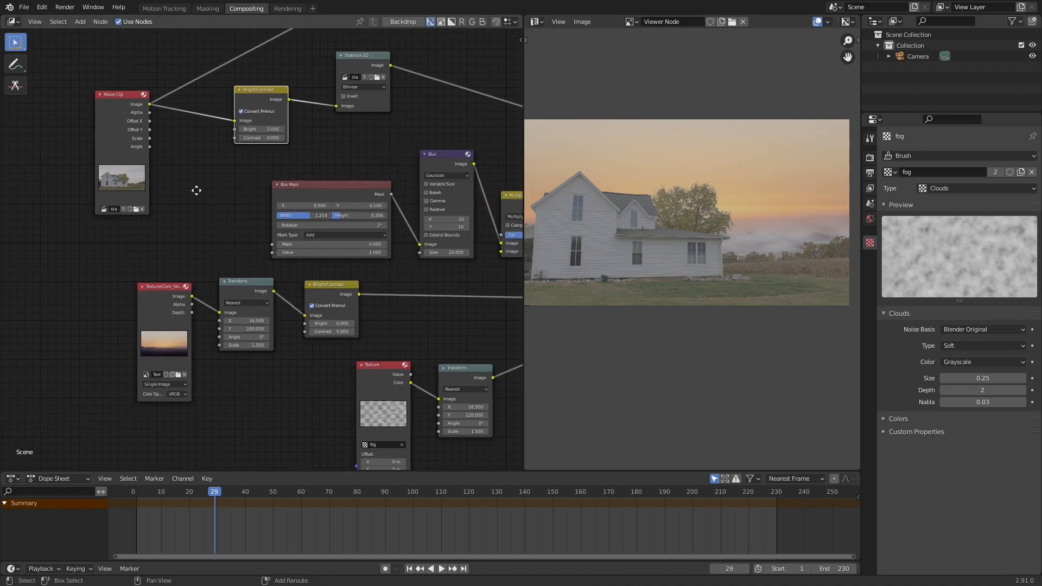
{"action": "middle_click_drag", "start_coordinate": [197, 188], "coordinate": [192, 225]}
{"action": "middle_click_drag", "start_coordinate": [322, 299], "coordinate": [282, 264]}
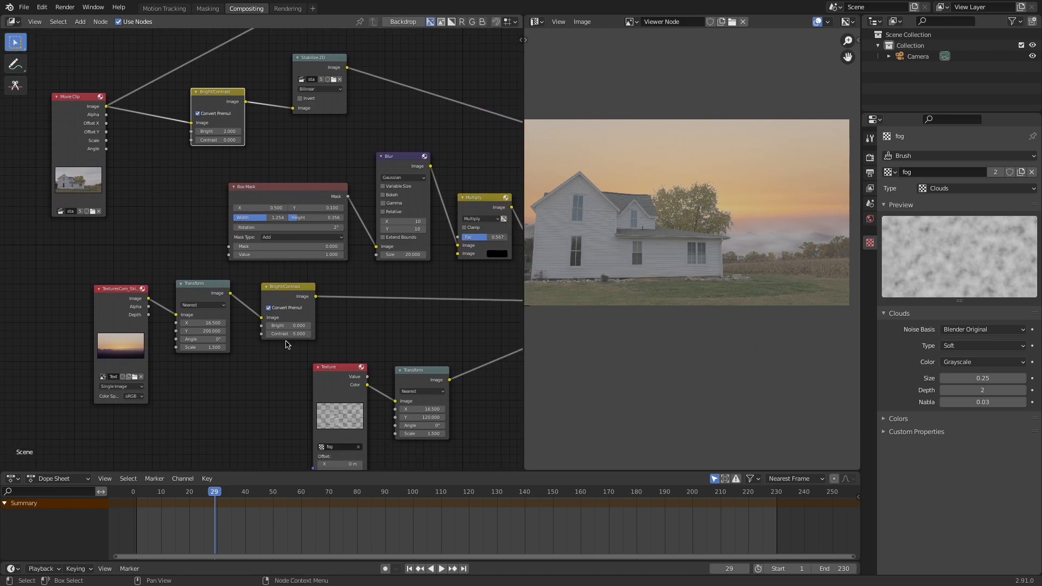
{"action": "scroll", "coordinate": [286, 344], "scroll_direction": "up", "scroll_amount": 2}
{"action": "key", "text": "shift+a"}
{"action": "left_click", "coordinate": [367, 338]}
{"action": "type", "text": "hu"}
{"action": "left_click", "coordinate": [397, 369]}
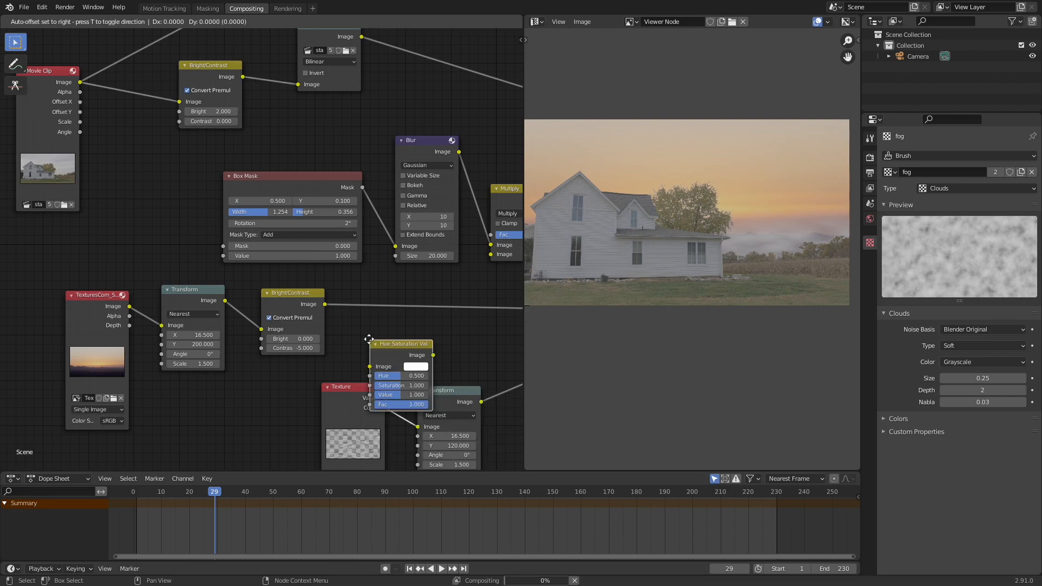
{"action": "left_click", "coordinate": [362, 281]}
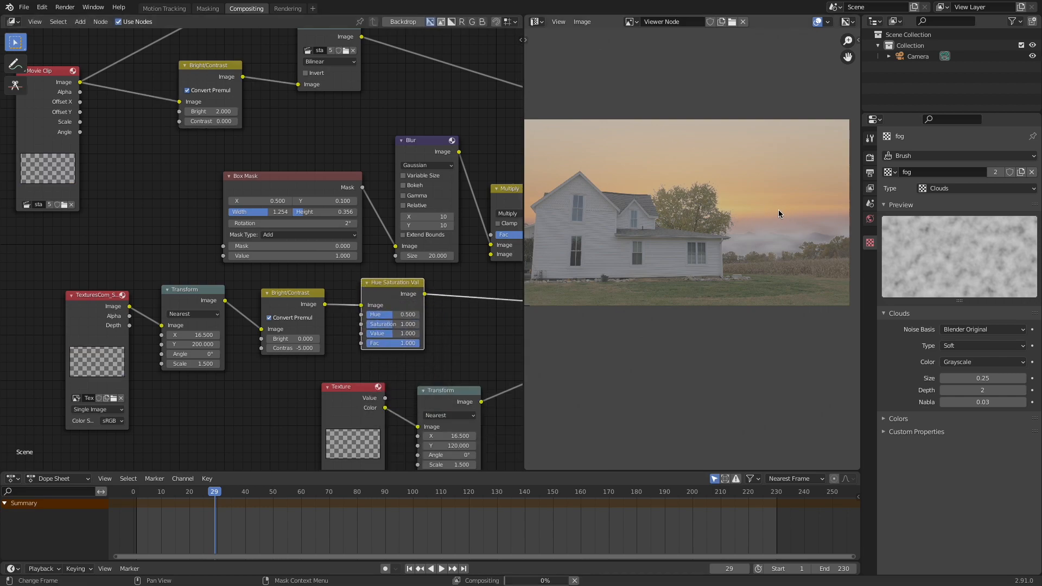
- Try a saturation of 0.8 on the sky's Hue Saturation Value node and settle on 0.9
{"action": "left_click", "coordinate": [405, 325]}
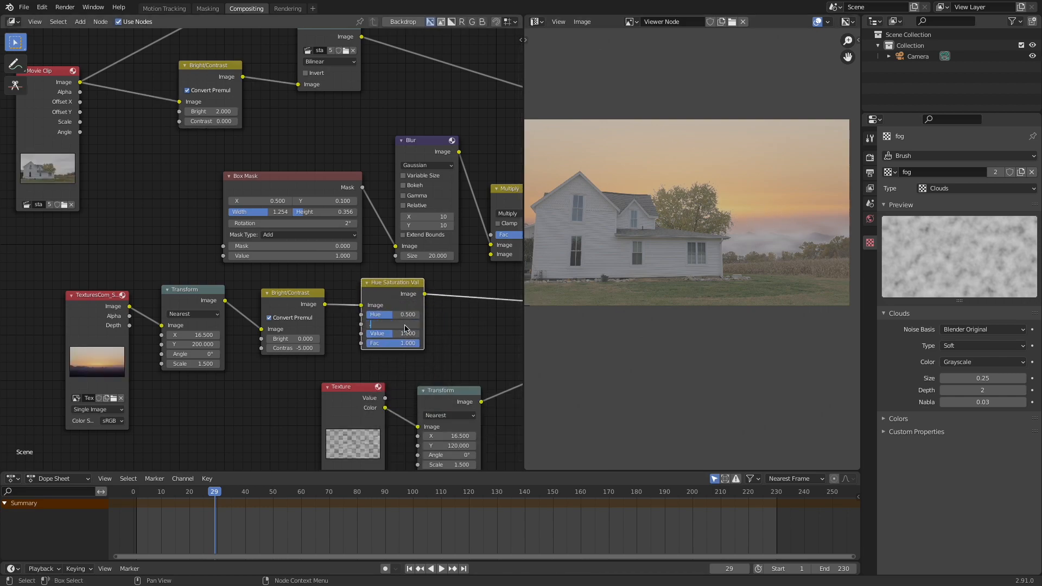
{"action": "type", "text": ".8"}
{"action": "key", "text": "Return"}
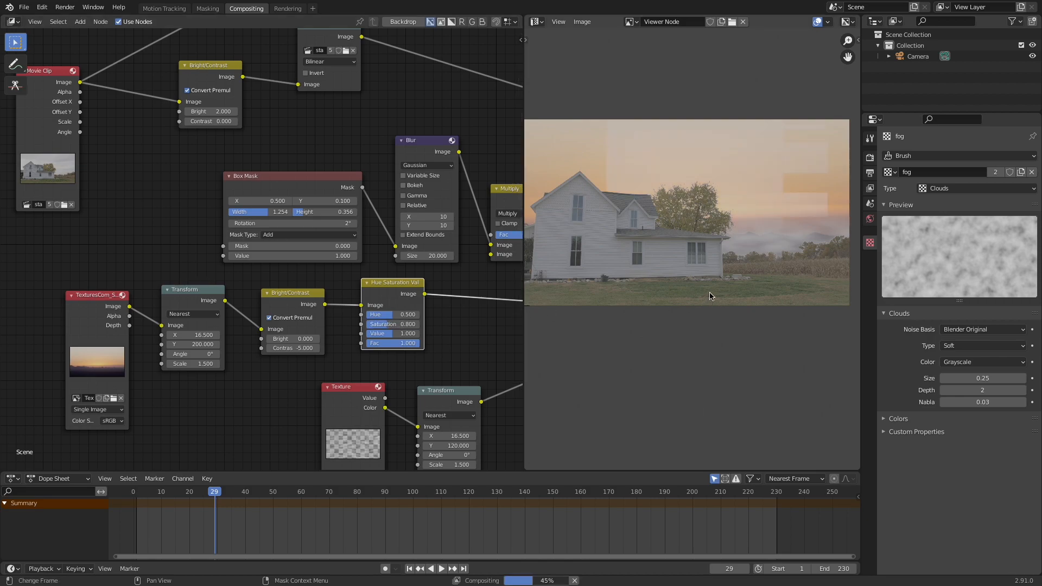
{"action": "left_click", "coordinate": [403, 325]}
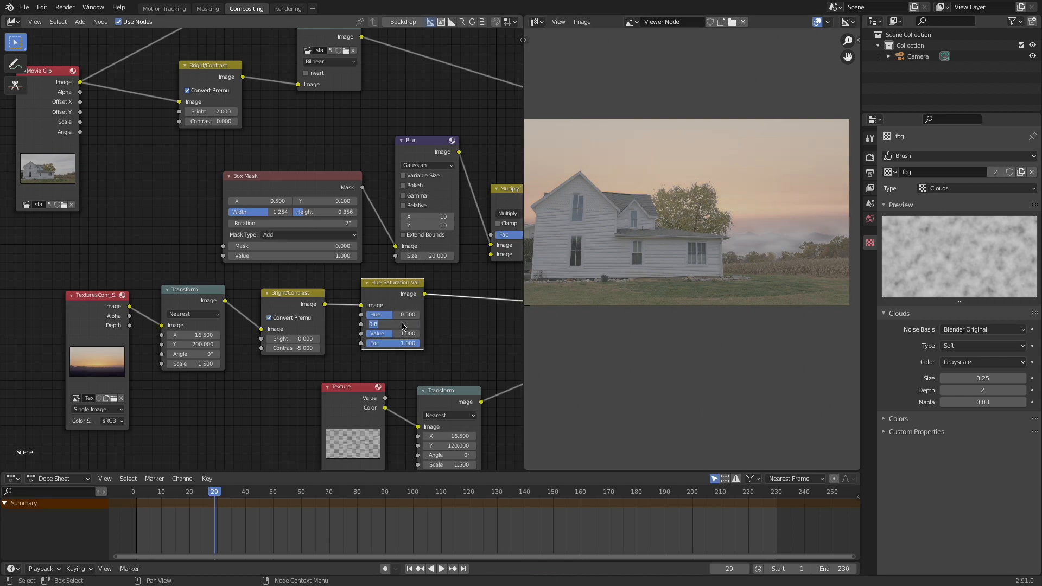
{"action": "type", "text": ".9"}
{"action": "key", "text": "Return"}
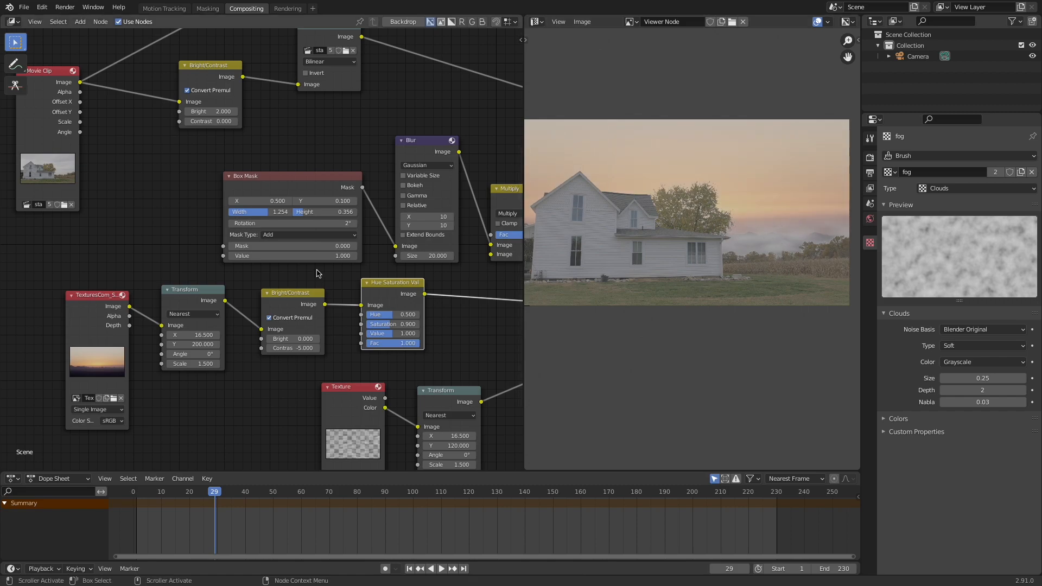
- Move the output node farther right and insert a Color Balance node between it and the final Stabilize 2D node
{"action": "scroll", "coordinate": [314, 268], "scroll_direction": "down", "scroll_amount": 3}
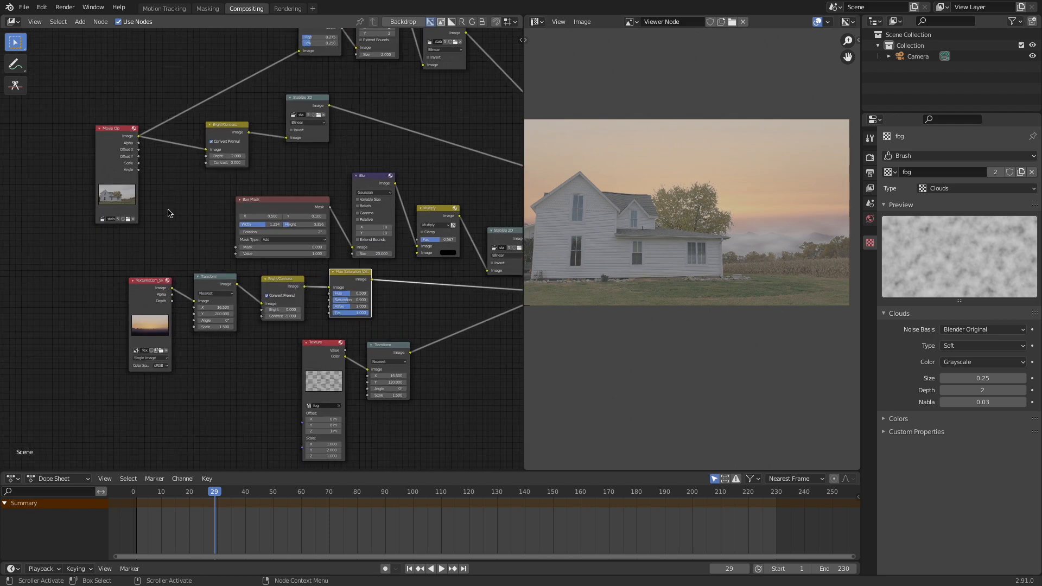
{"action": "scroll", "coordinate": [247, 283], "scroll_direction": "up", "scroll_amount": 1}
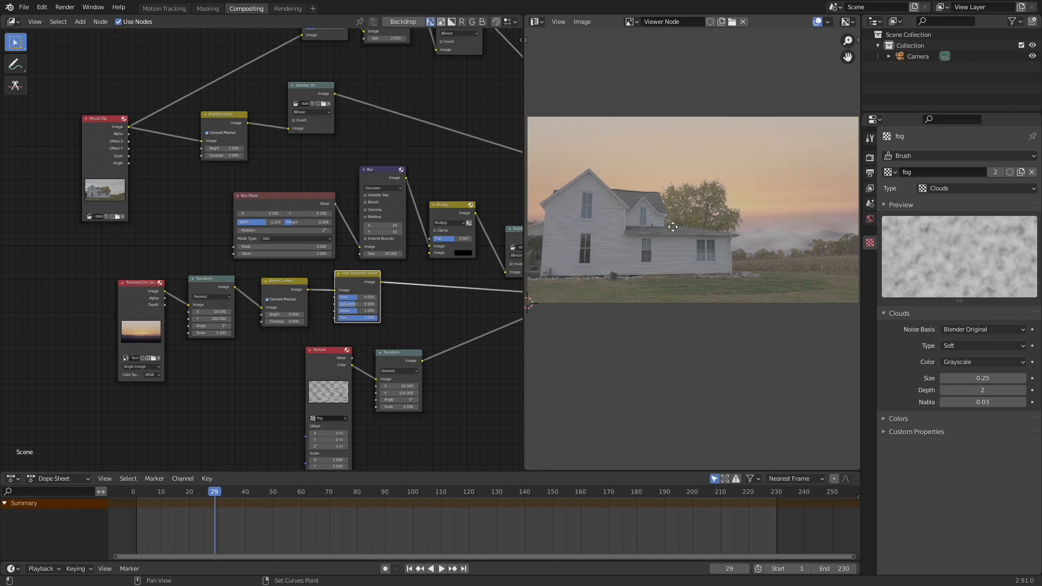
{"action": "scroll", "coordinate": [296, 285], "scroll_direction": "down", "scroll_amount": 5}
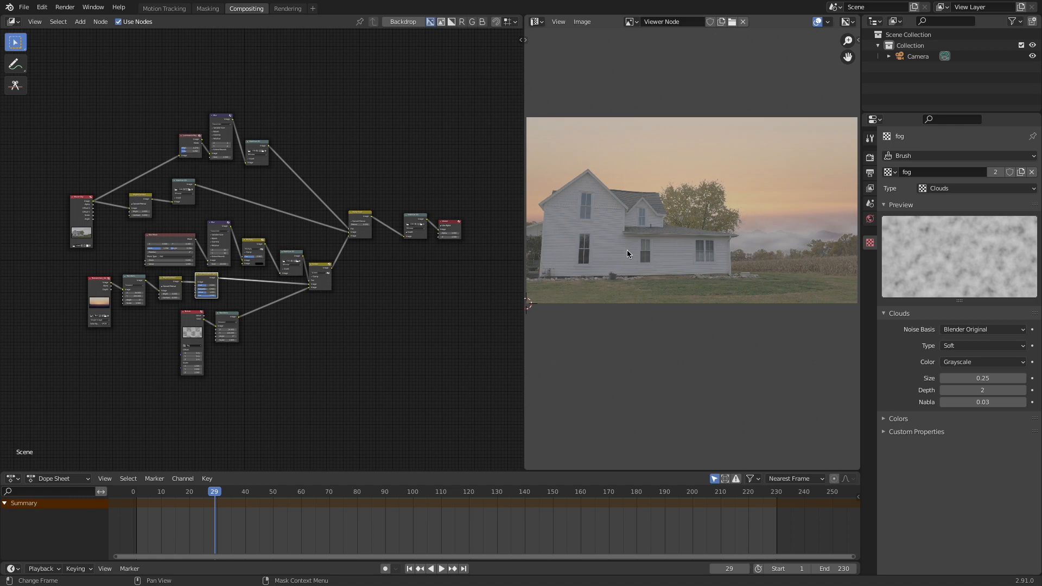
{"action": "scroll", "coordinate": [386, 270], "scroll_direction": "up", "scroll_amount": 4}
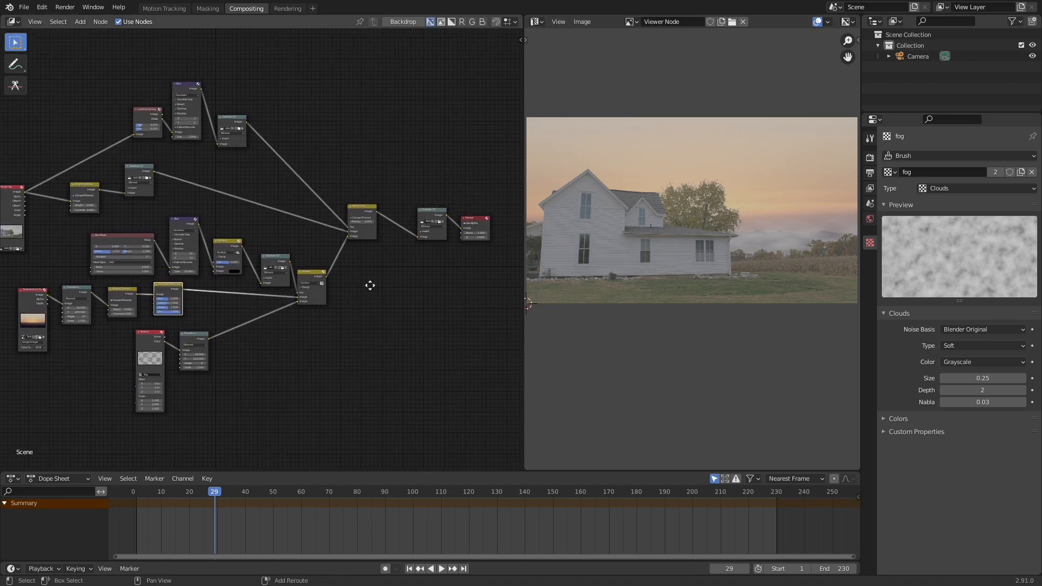
{"action": "left_click_drag", "start_coordinate": [387, 232], "coordinate": [21, 221]}
{"action": "middle_click_drag", "start_coordinate": [251, 233], "coordinate": [36, 246]}
{"action": "key", "text": "shift+a"}
{"action": "type", "text": "s"}
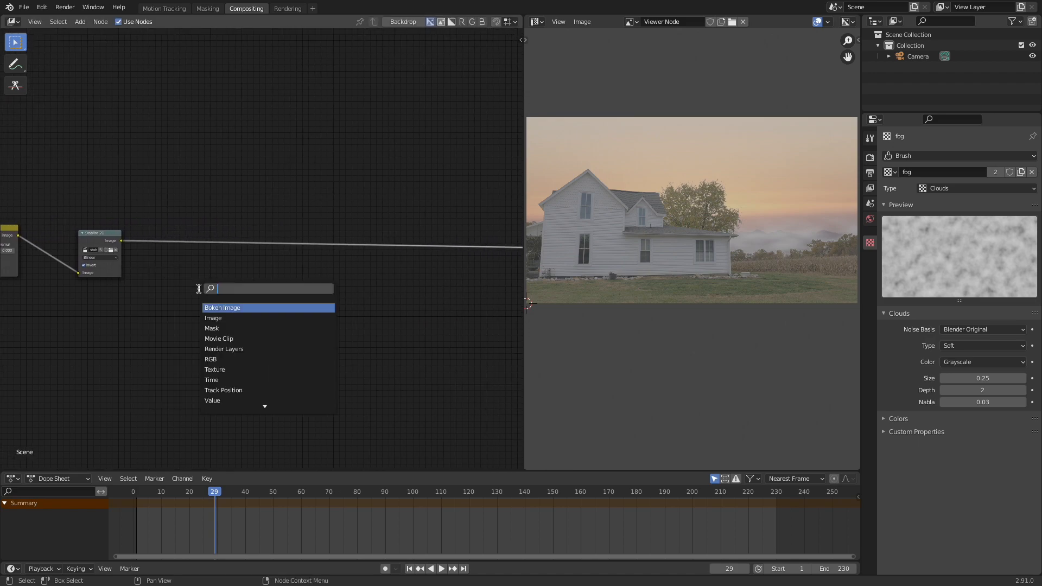
{"action": "type", "text": "color bal"}
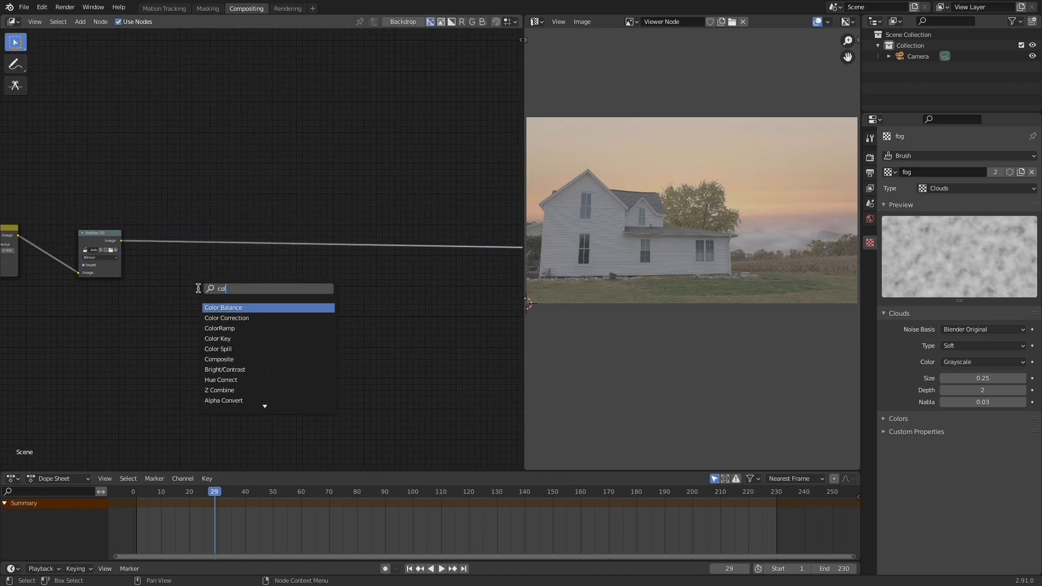
{"action": "key", "text": "Return"}
{"action": "left_click", "coordinate": [191, 220]}
{"action": "scroll", "coordinate": [230, 341], "scroll_direction": "up", "scroll_amount": 4}
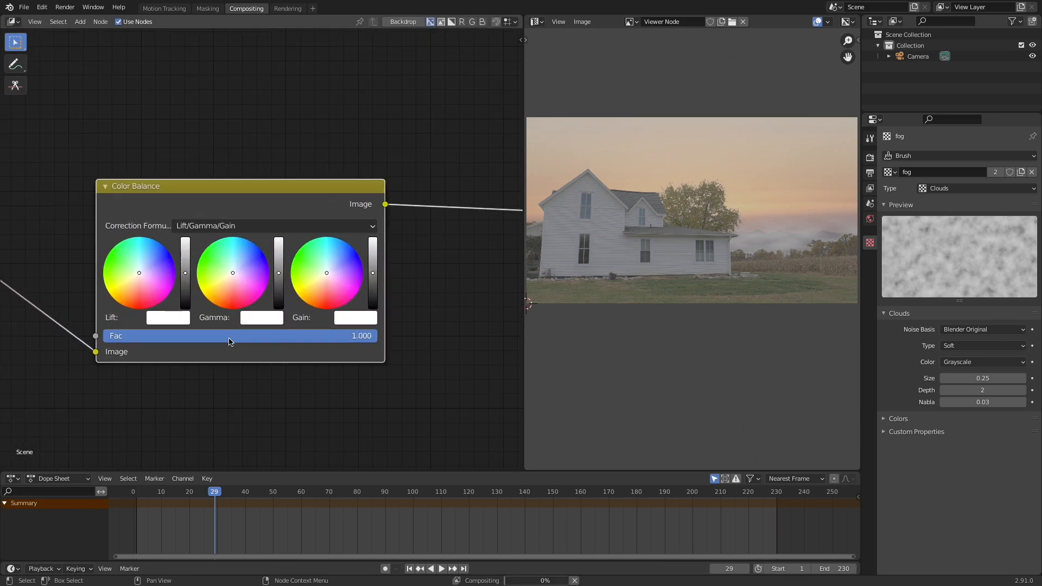
- Grade the composite in the Color Balance node with a darker, bluish lift, a slightly brighter, warm gamma and a slightly raised gain
{"action": "left_click_drag", "start_coordinate": [186, 273], "coordinate": [136, 273]}
{"action": "left_click_drag", "start_coordinate": [229, 274], "coordinate": [373, 270]}
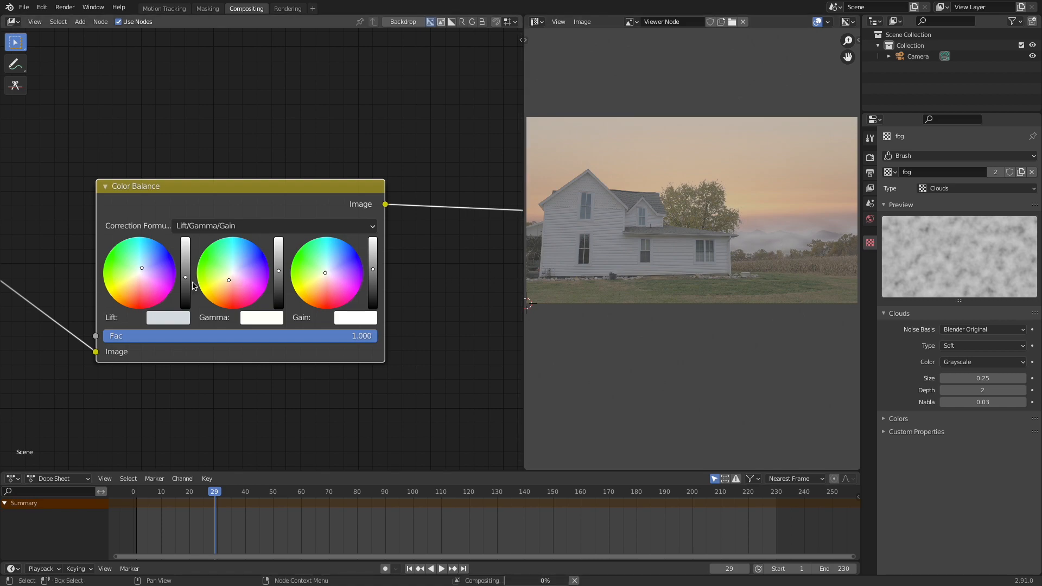
{"action": "left_click_drag", "start_coordinate": [185, 278], "coordinate": [229, 284]}
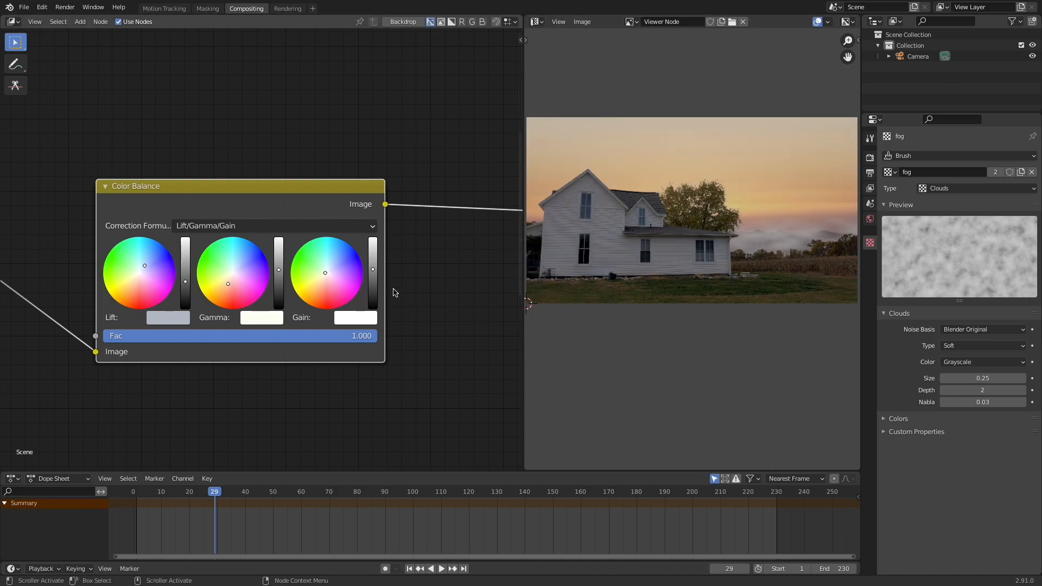
{"action": "left_click_drag", "start_coordinate": [375, 271], "coordinate": [376, 267]}
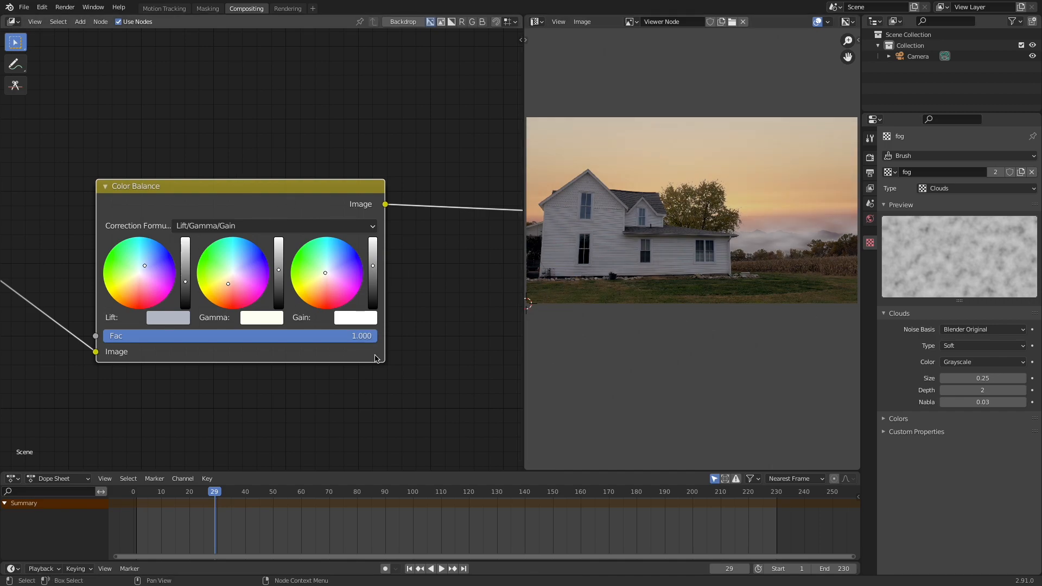
- Check the graded composite at frames 107 and 150
{"action": "scroll", "coordinate": [375, 360], "scroll_direction": "down", "scroll_amount": 5}
{"action": "scroll", "coordinate": [377, 272], "scroll_direction": "down", "scroll_amount": 2}
{"action": "middle_click_drag", "start_coordinate": [397, 238], "coordinate": [301, 222]}
{"action": "scroll", "coordinate": [390, 233], "scroll_direction": "down", "scroll_amount": 1}
{"action": "scroll", "coordinate": [390, 238], "scroll_direction": "up", "scroll_amount": 5}
{"action": "middle_click_drag", "start_coordinate": [408, 244], "coordinate": [477, 201]}
{"action": "scroll", "coordinate": [471, 244], "scroll_direction": "down", "scroll_amount": 4}
{"action": "left_click", "coordinate": [432, 495]}
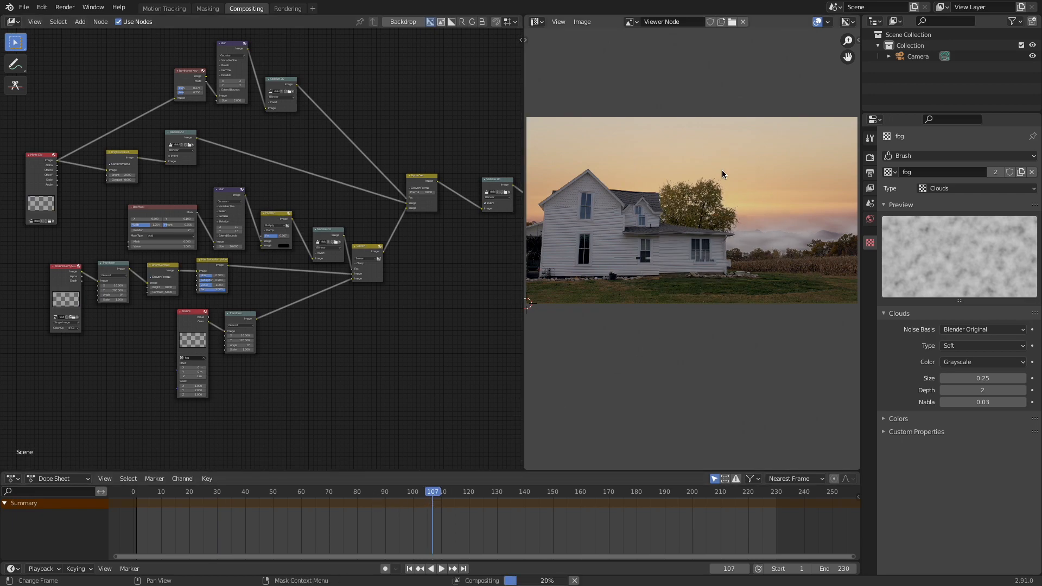
{"action": "left_click", "coordinate": [553, 493]}
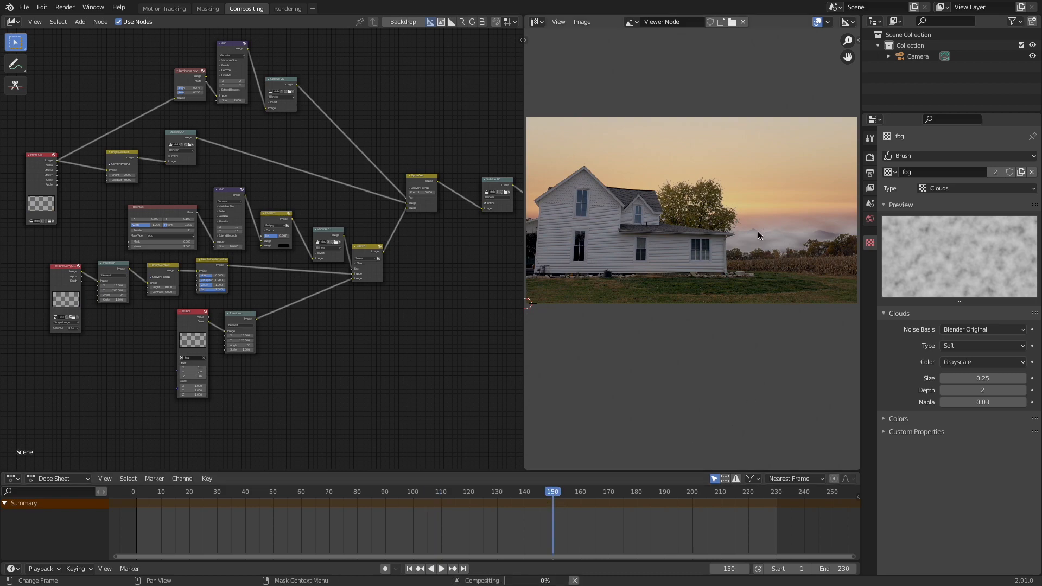
- Preview the Luminance Key node's matte in the Viewer to inspect the separation between sky and house
{"action": "middle_click_drag", "start_coordinate": [87, 243], "coordinate": [130, 309]}
{"action": "scroll", "coordinate": [226, 252], "scroll_direction": "up", "scroll_amount": 2}
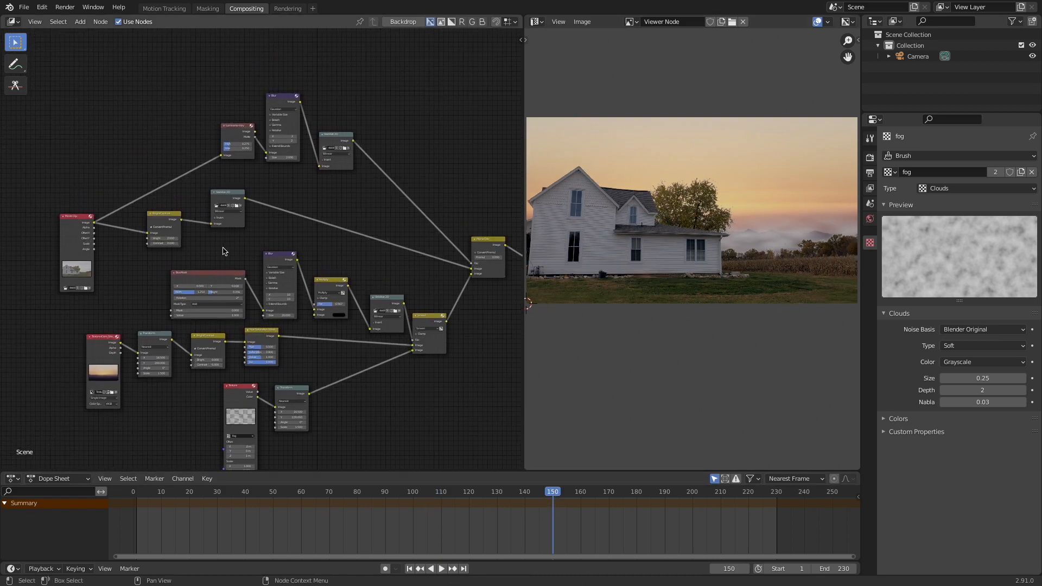
{"action": "left_click", "coordinate": [253, 131], "text": "ctrl+shift"}
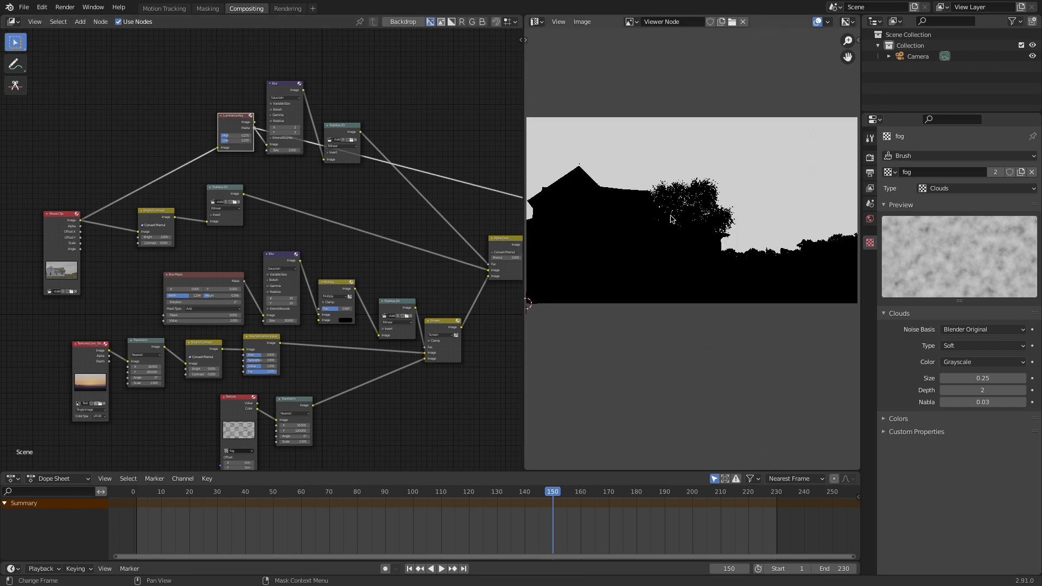
{"action": "middle_click_drag", "start_coordinate": [314, 240], "coordinate": [291, 204]}
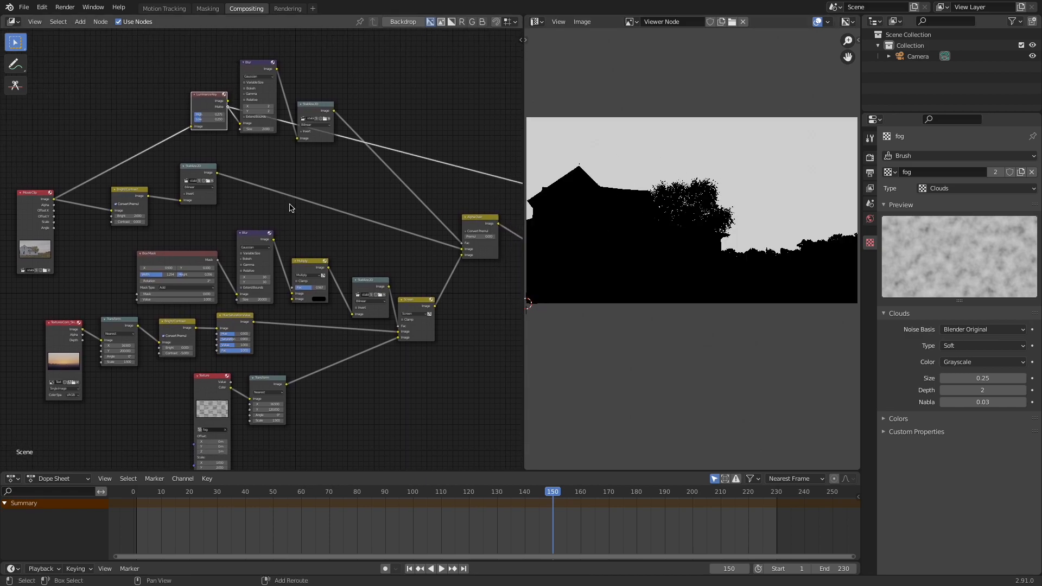
{"action": "middle_click_drag", "start_coordinate": [353, 255], "coordinate": [352, 182]}
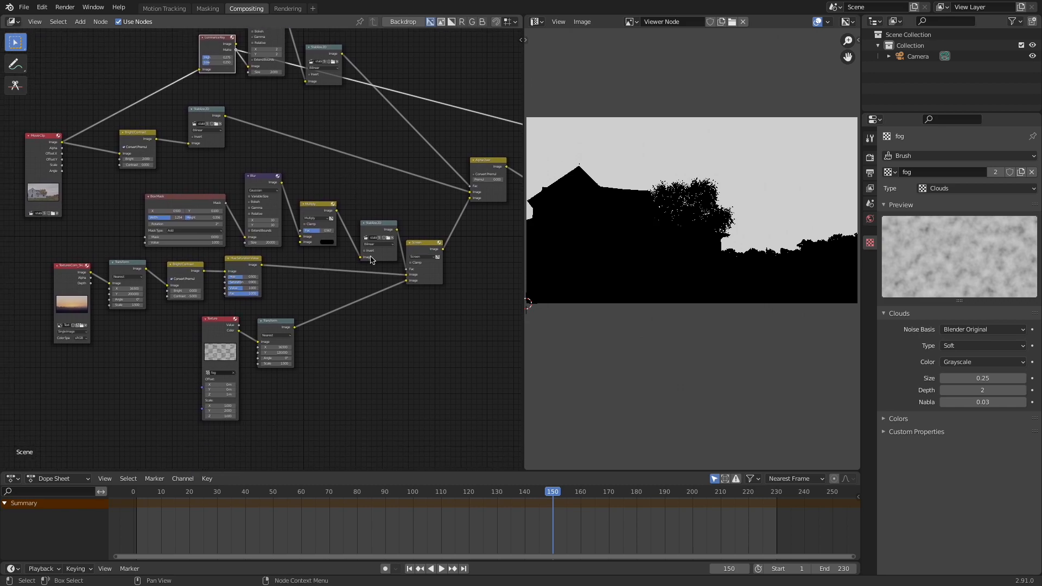
- Preview the Alpha Over, Screen mix and Box Mask nodes in the Viewer one after another
{"action": "left_click", "coordinate": [478, 179], "text": "ctrl+shift"}
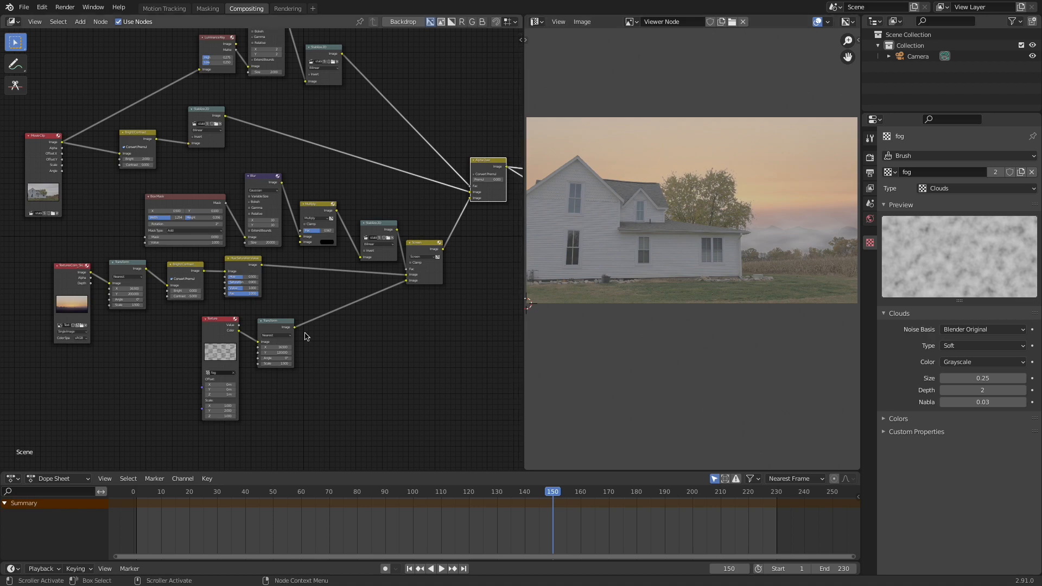
{"action": "scroll", "coordinate": [323, 326], "scroll_direction": "up", "scroll_amount": 2}
{"action": "left_click", "coordinate": [445, 254], "text": "ctrl+shift"}
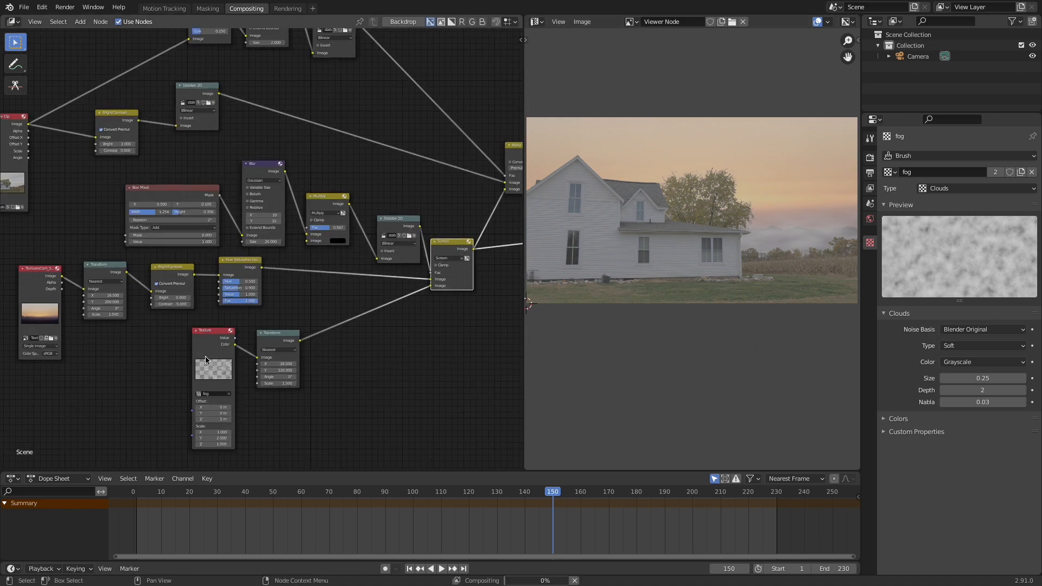
{"action": "middle_click_drag", "start_coordinate": [372, 238], "coordinate": [186, 281]}
{"action": "middle_click_drag", "start_coordinate": [210, 240], "coordinate": [332, 250]}
{"action": "left_click", "coordinate": [130, 256], "text": "ctrl+shift"}
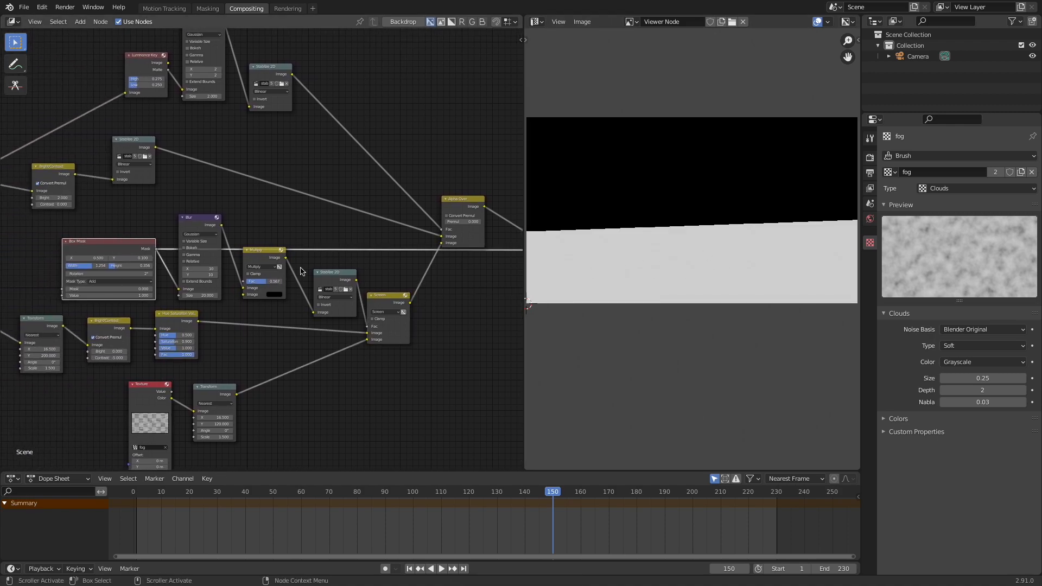
- Preview the final Stabilize 2D node's output and then the Color Balance node's graded result in the Viewer
{"action": "middle_click_drag", "start_coordinate": [446, 303], "coordinate": [296, 306]}
{"action": "left_click", "coordinate": [409, 208], "text": "ctrl+shift"}
{"action": "scroll", "coordinate": [422, 353], "scroll_direction": "down", "scroll_amount": 3}
{"action": "middle_click_drag", "start_coordinate": [427, 308], "coordinate": [359, 326]}
{"action": "left_click", "coordinate": [439, 229], "text": "ctrl+shift"}
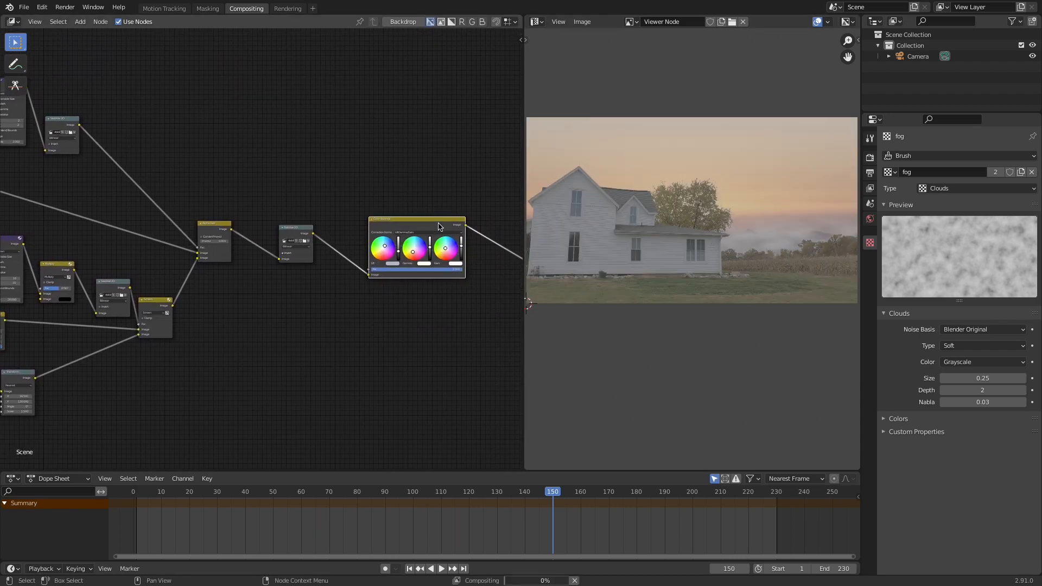
- Connect the Color Balance node's image output to the Composite node's image input
{"action": "scroll", "coordinate": [421, 307], "scroll_direction": "up", "scroll_amount": 3}
{"action": "middle_click_drag", "start_coordinate": [473, 276], "coordinate": [365, 305]}
{"action": "left_click_drag", "start_coordinate": [353, 258], "coordinate": [441, 235]}
- Check the scene's render and output settings, and render the composite as an animation
{"action": "left_click", "coordinate": [871, 158]}
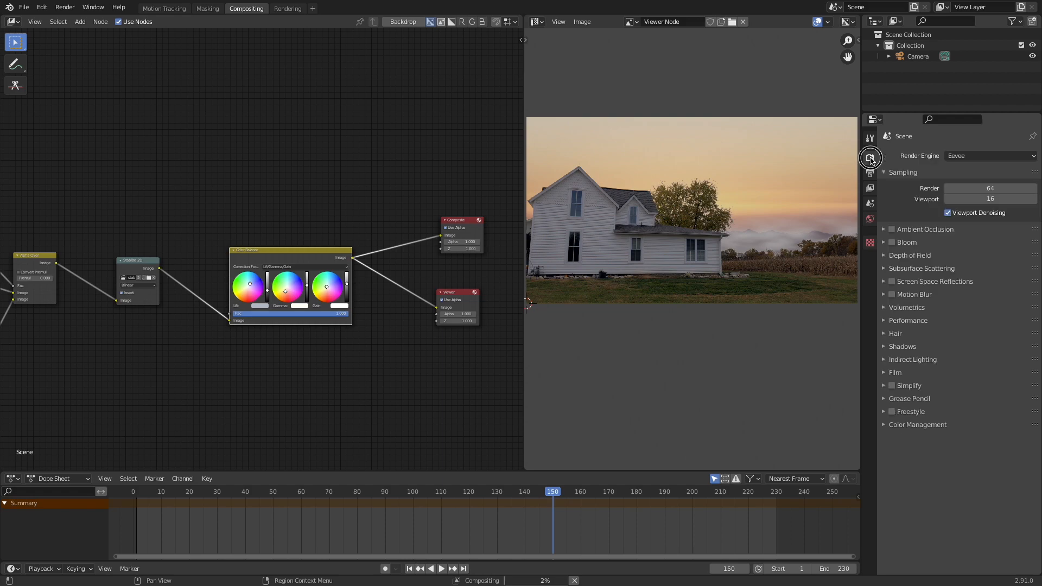
{"action": "left_click", "coordinate": [870, 173]}
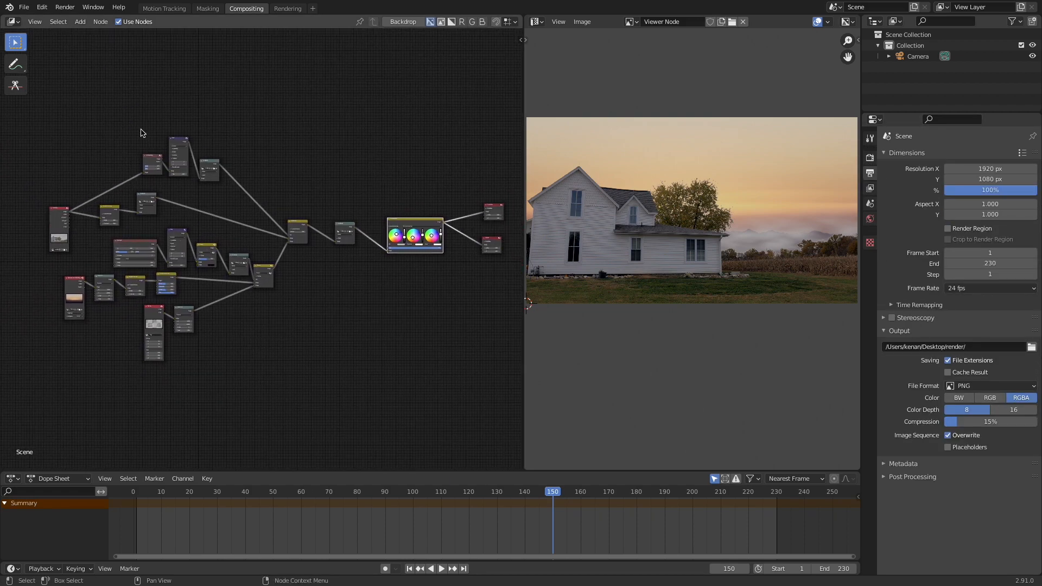
{"action": "left_click", "coordinate": [65, 7]}
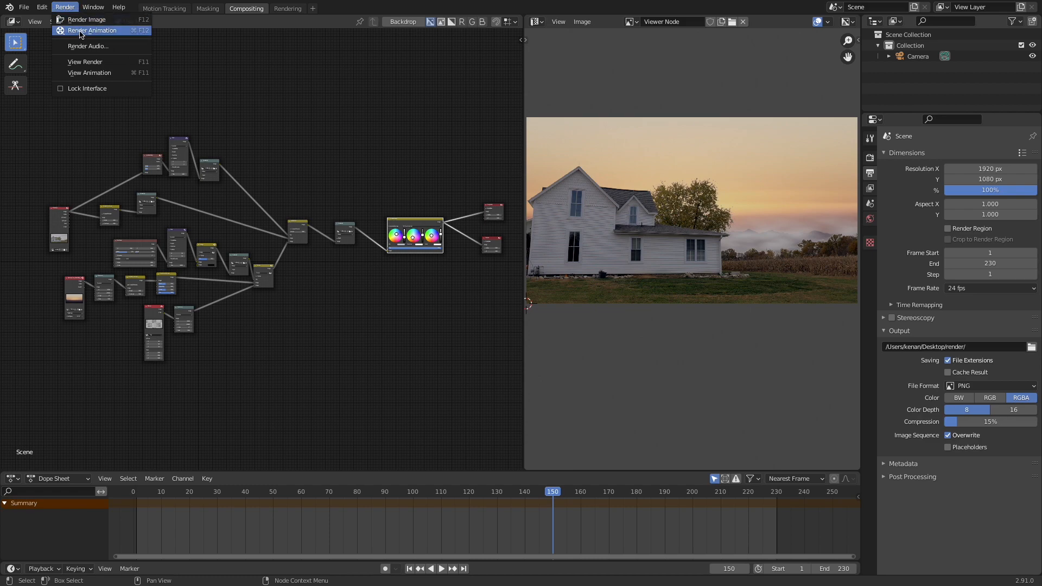
{"action": "left_click", "coordinate": [80, 32]}
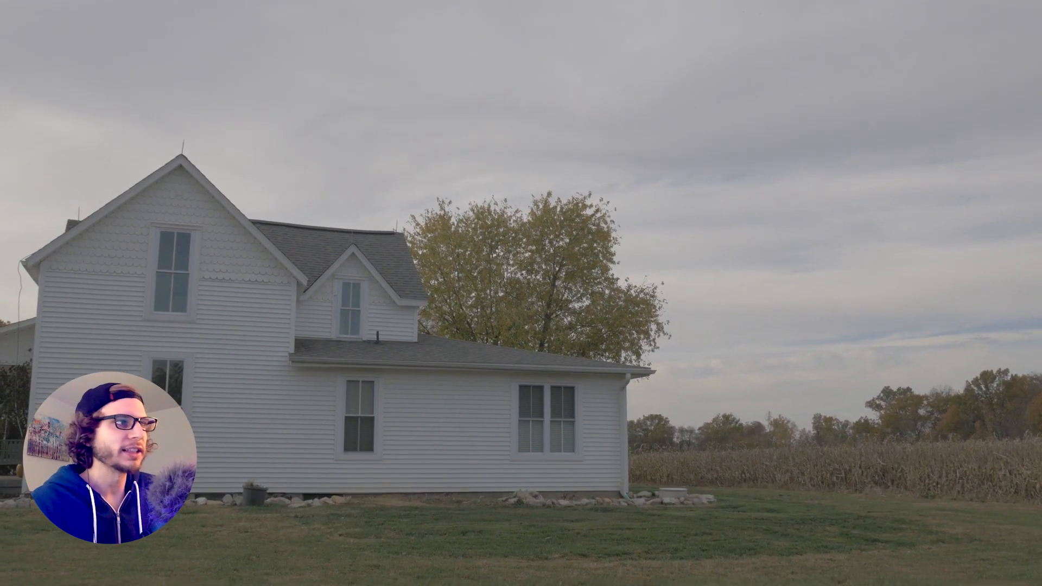